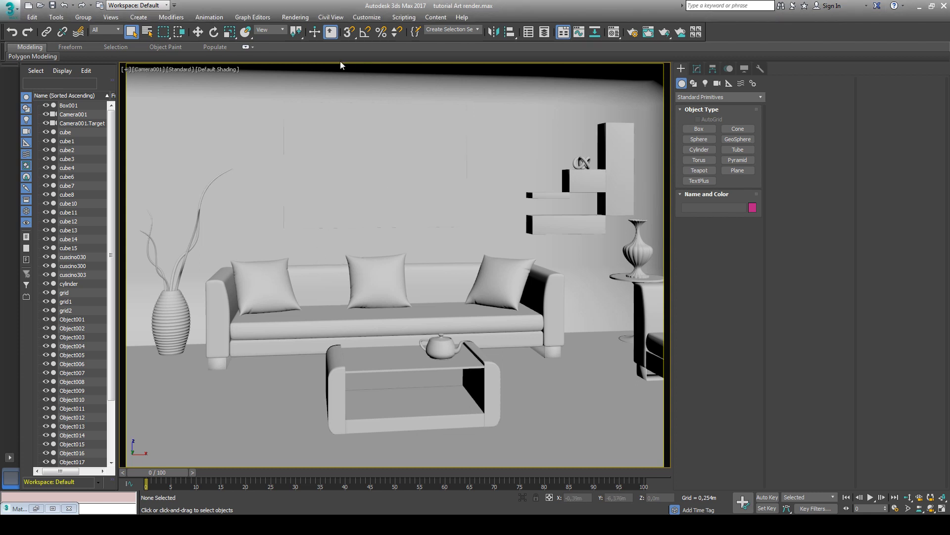
Step: Switch the renderer to ART Renderer and raise its render quality to about 30,2 dB
{"action": "left_click", "coordinate": [296, 16]}
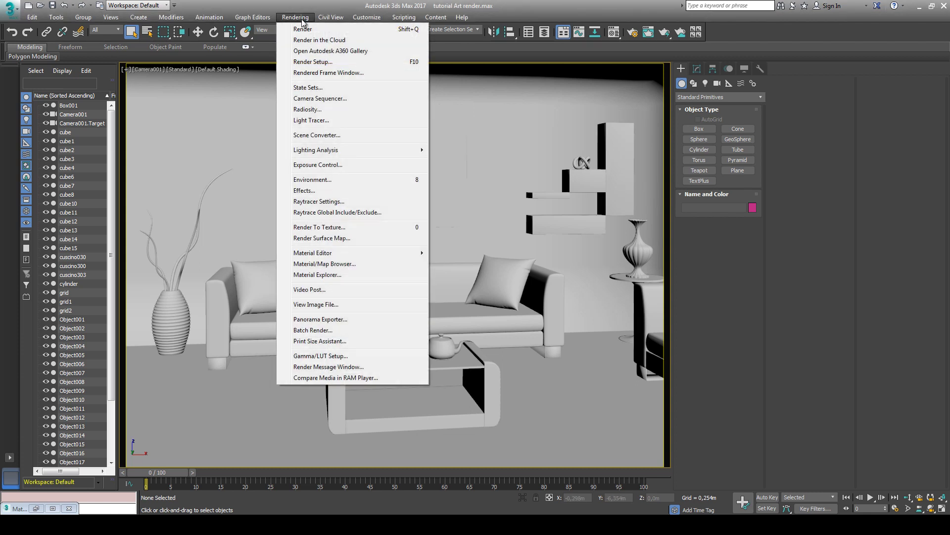
{"action": "left_click", "coordinate": [316, 62]}
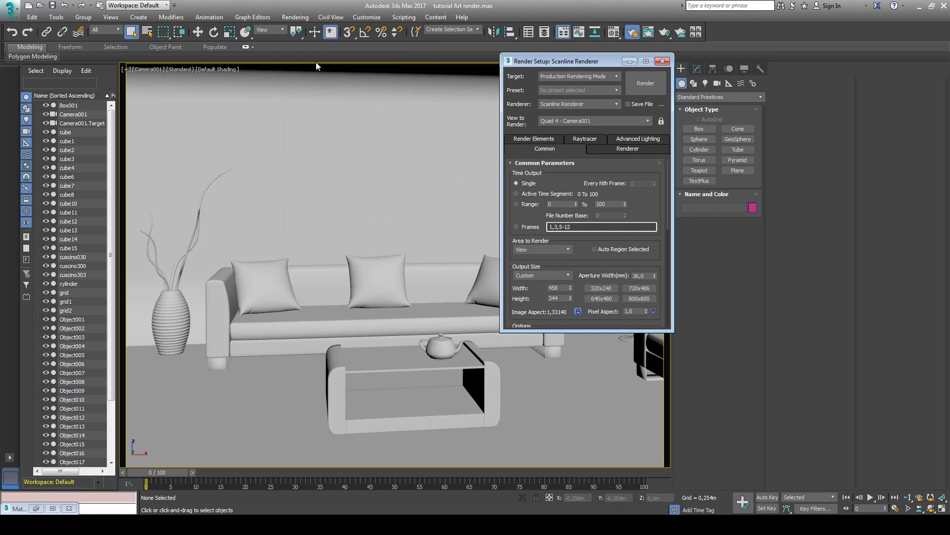
{"action": "left_click", "coordinate": [582, 107]}
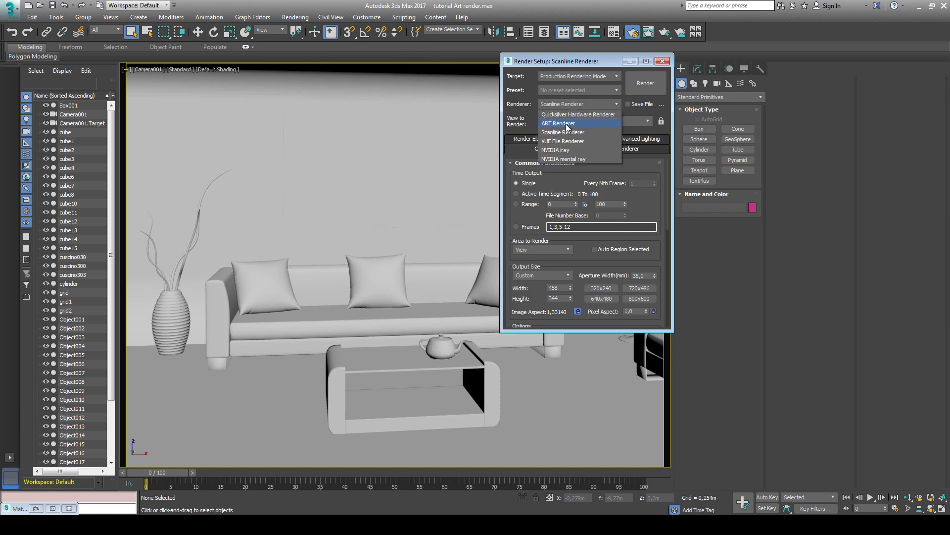
{"action": "left_click", "coordinate": [567, 124]}
{"action": "left_click", "coordinate": [563, 139]}
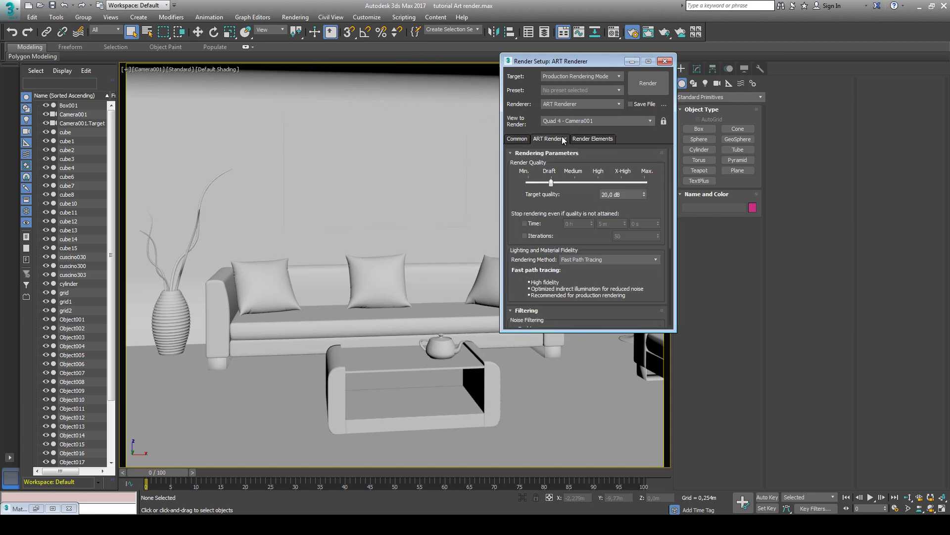
{"action": "left_click_drag", "start_coordinate": [563, 183], "coordinate": [586, 184]}
{"action": "left_click_drag", "start_coordinate": [576, 63], "coordinate": [689, 92]}
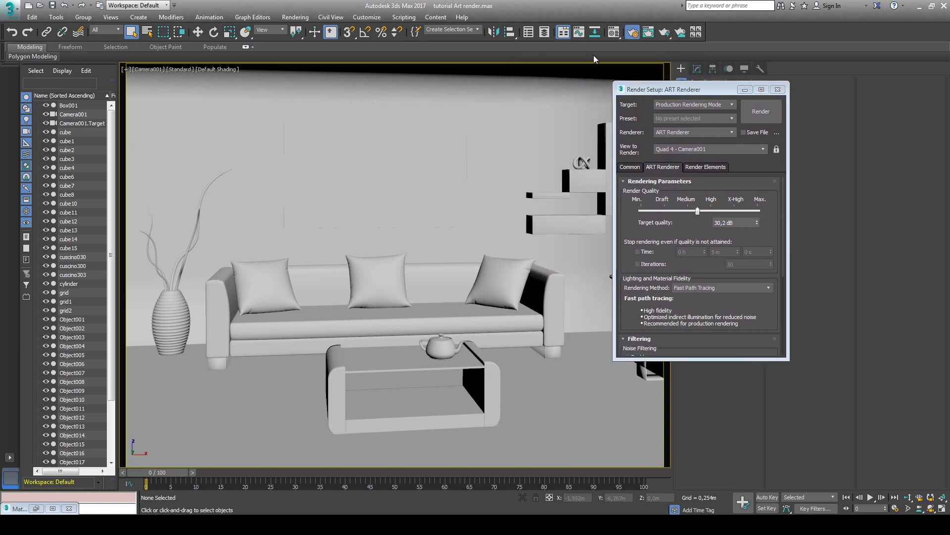
{"action": "left_click", "coordinate": [613, 32]}
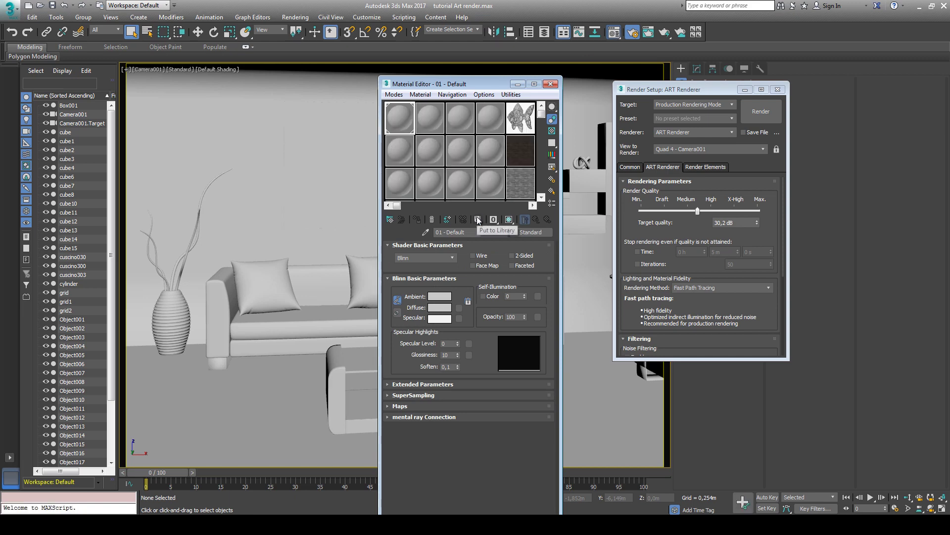
Step: Move the Material Editor aside and zoom out in the four-viewport layout
{"action": "left_click_drag", "start_coordinate": [465, 87], "coordinate": [500, 98]}
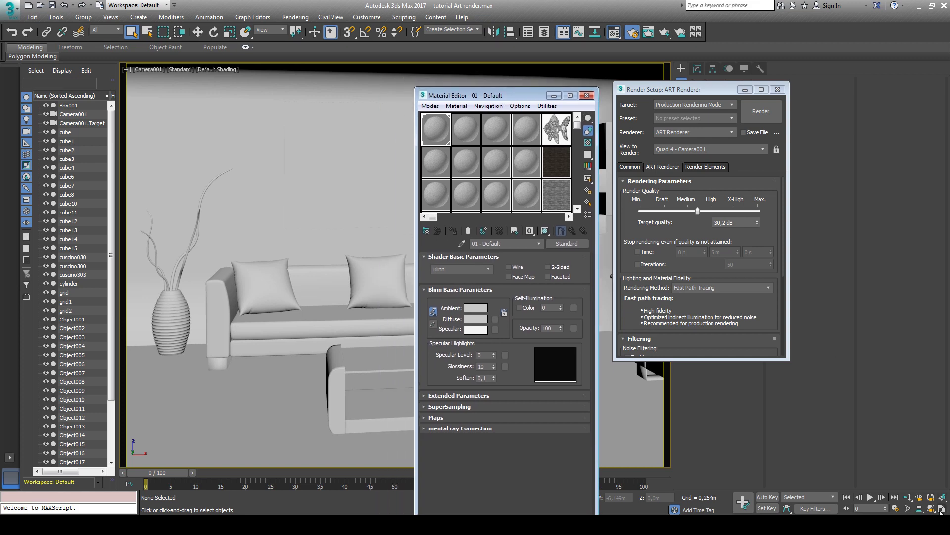
{"action": "left_click", "coordinate": [942, 509]}
{"action": "scroll", "coordinate": [297, 198], "scroll_direction": "down", "scroll_amount": 3}
{"action": "scroll", "coordinate": [289, 187], "scroll_direction": "down", "scroll_amount": 3}
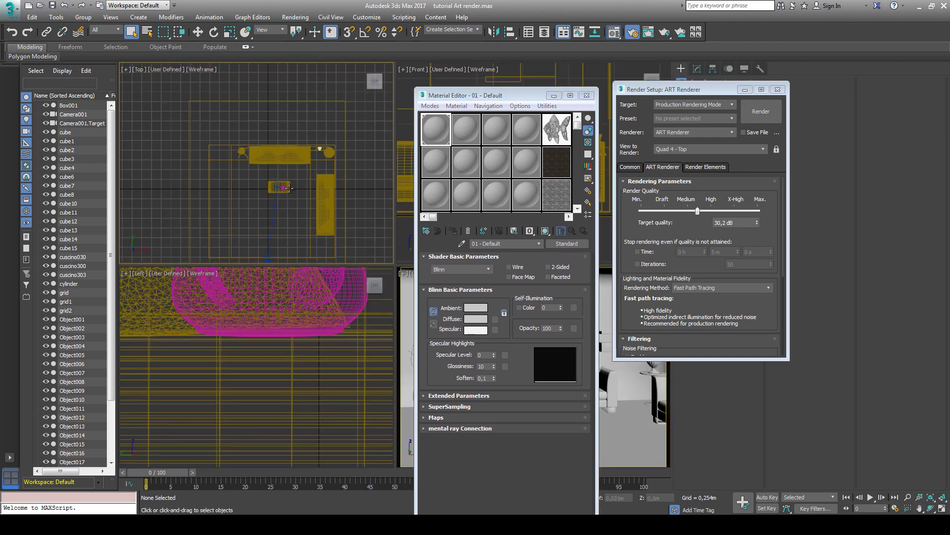
{"action": "scroll", "coordinate": [289, 188], "scroll_direction": "down", "scroll_amount": 2}
{"action": "scroll", "coordinate": [331, 91], "scroll_direction": "down", "scroll_amount": 2}
Step: Select all objects and make the material a Physical Material with a lighter base colour
{"action": "key", "text": "ctrl+a"}
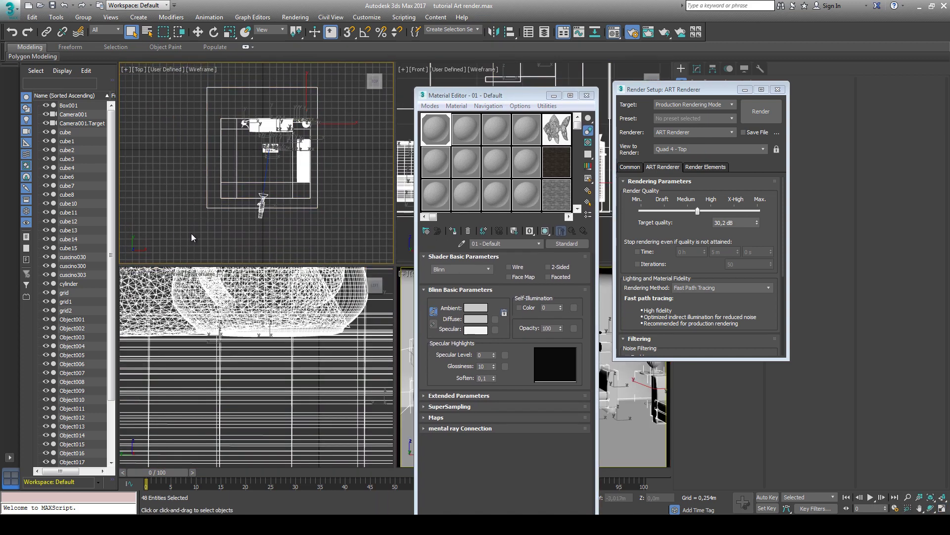
{"action": "left_click", "coordinate": [571, 249]}
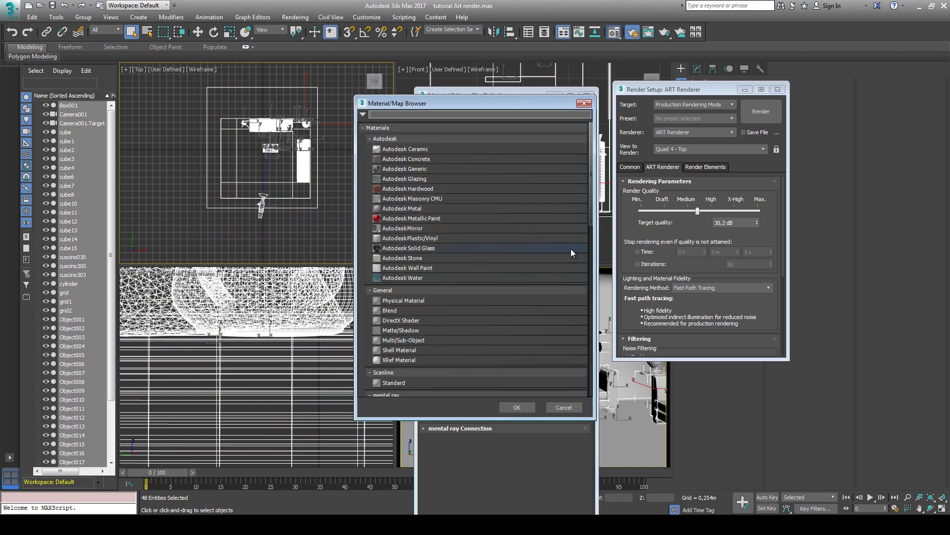
{"action": "double_click", "coordinate": [415, 301]}
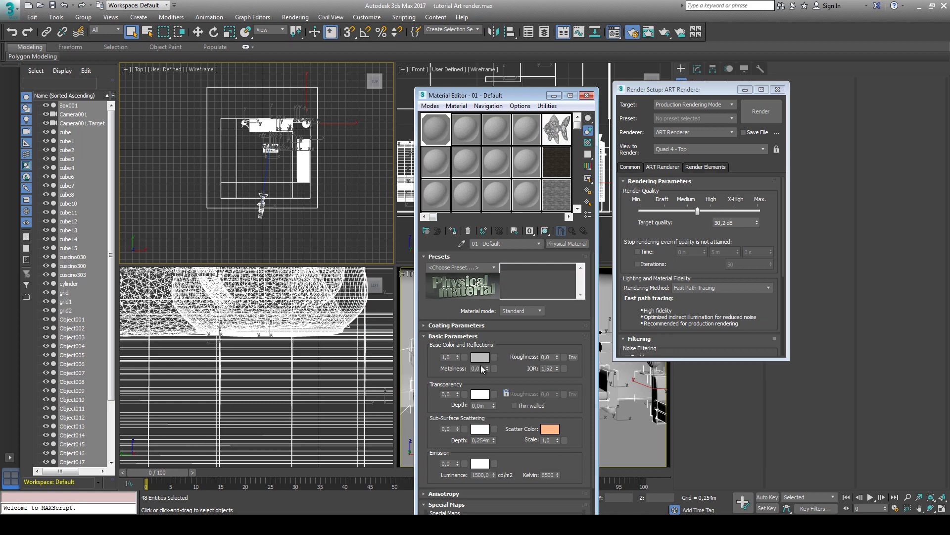
{"action": "left_click", "coordinate": [480, 357]}
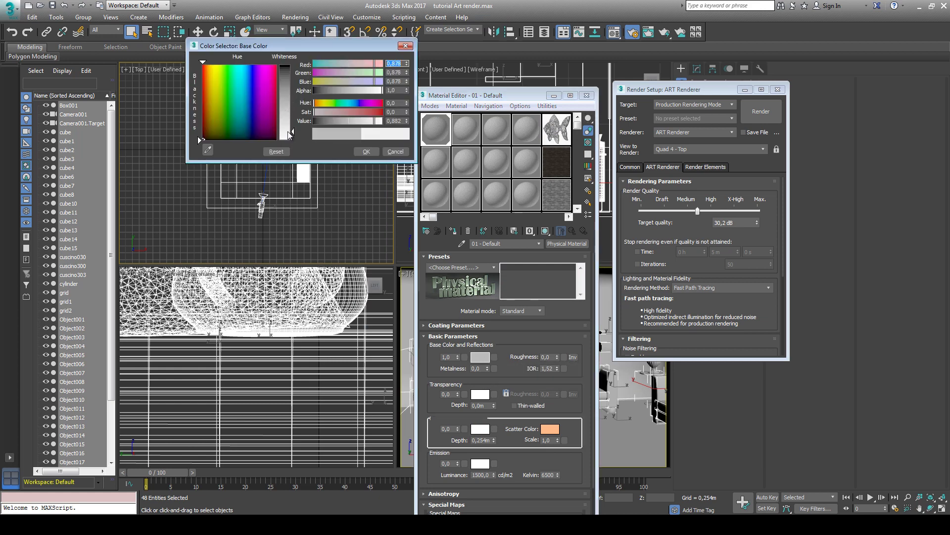
{"action": "left_click", "coordinate": [367, 151]}
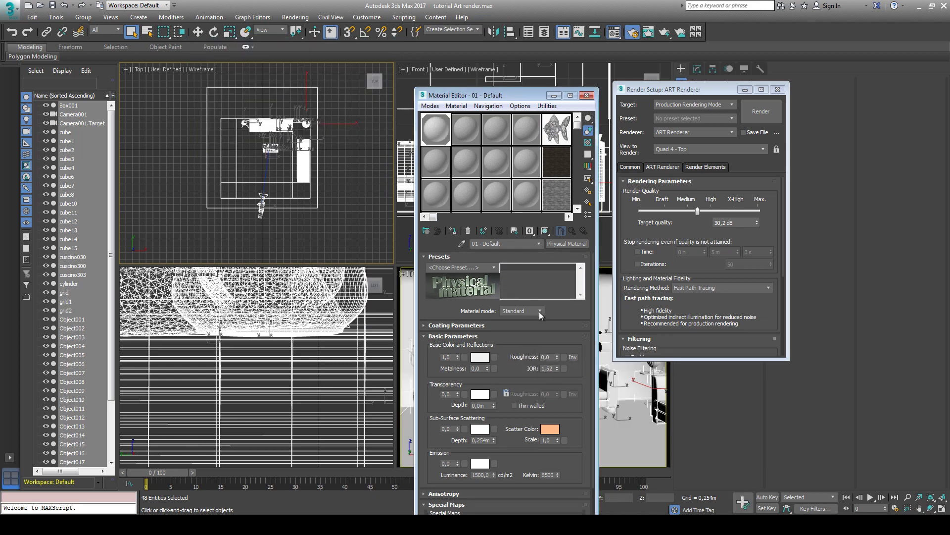
Step: Switch the material to Advanced mode, set reflections weight to 0,07, and close the editor
{"action": "left_click", "coordinate": [522, 311]}
{"action": "left_click", "coordinate": [517, 328]}
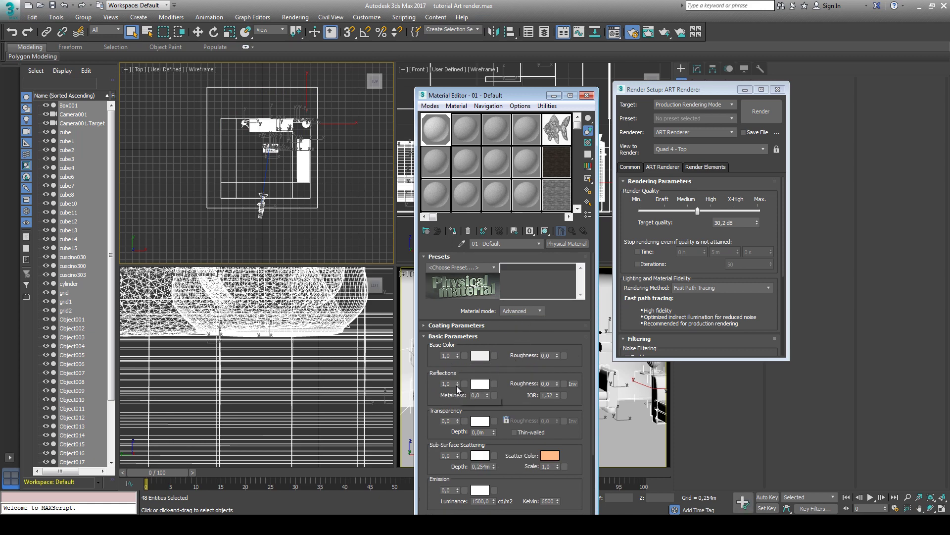
{"action": "mouse_move", "coordinate": [457, 384]}
{"action": "left_click_drag", "start_coordinate": [457, 388], "coordinate": [455, 432]}
{"action": "left_click", "coordinate": [586, 96]}
{"action": "left_click_drag", "start_coordinate": [668, 89], "coordinate": [785, 128]}
{"action": "left_click", "coordinate": [359, 182]}
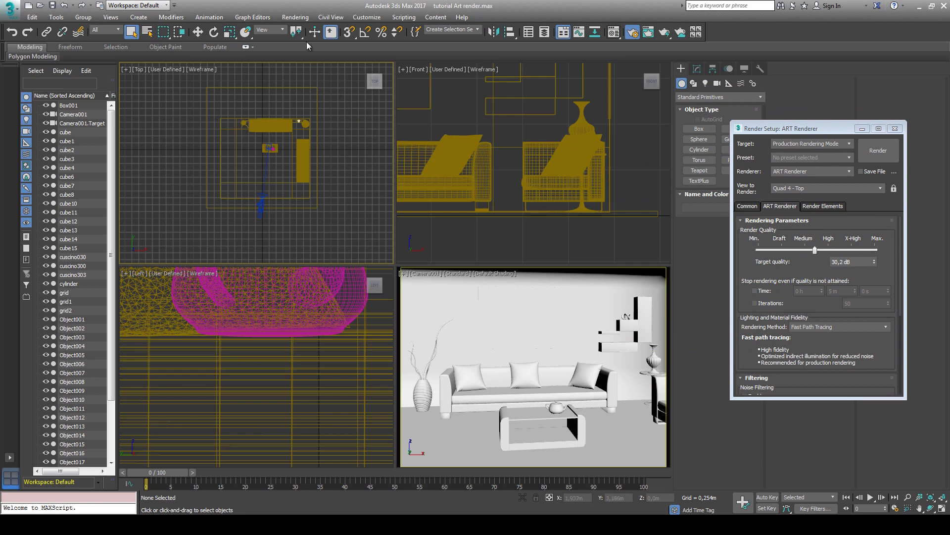
Step: Assign Physical Sun & Sky Environment as the environment map in Environment and Effects
{"action": "left_click", "coordinate": [295, 17]}
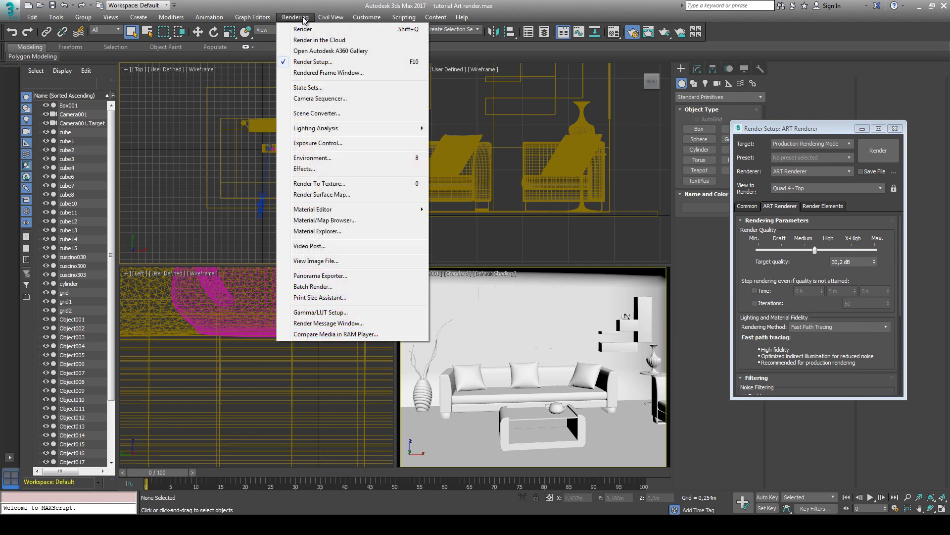
{"action": "left_click", "coordinate": [315, 157]}
{"action": "left_click", "coordinate": [295, 134]}
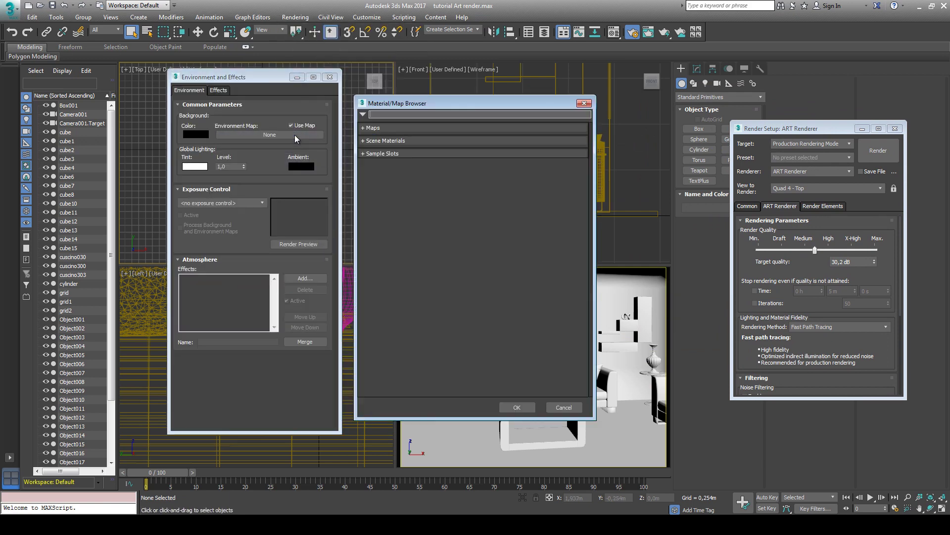
{"action": "left_click", "coordinate": [363, 128]}
{"action": "scroll", "coordinate": [411, 306], "scroll_direction": "down", "scroll_amount": 2}
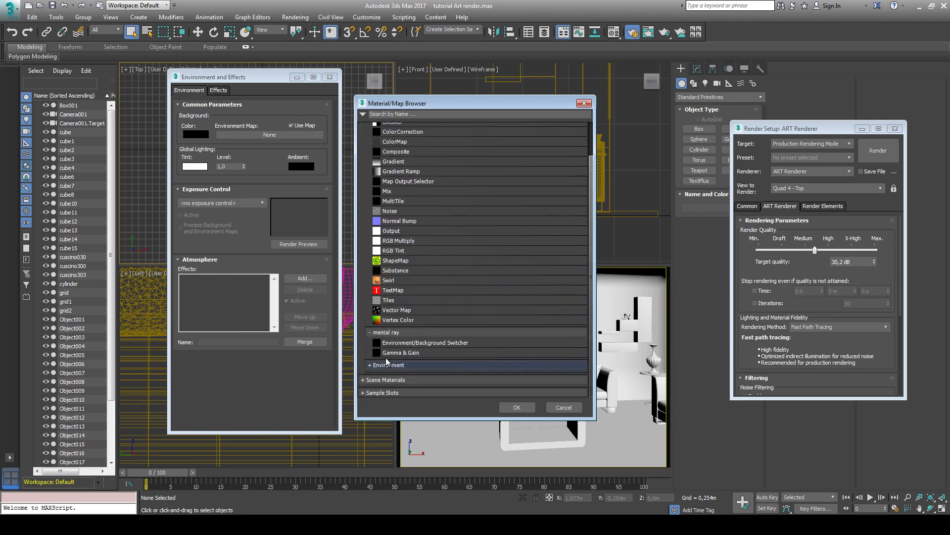
{"action": "left_click", "coordinate": [369, 365]}
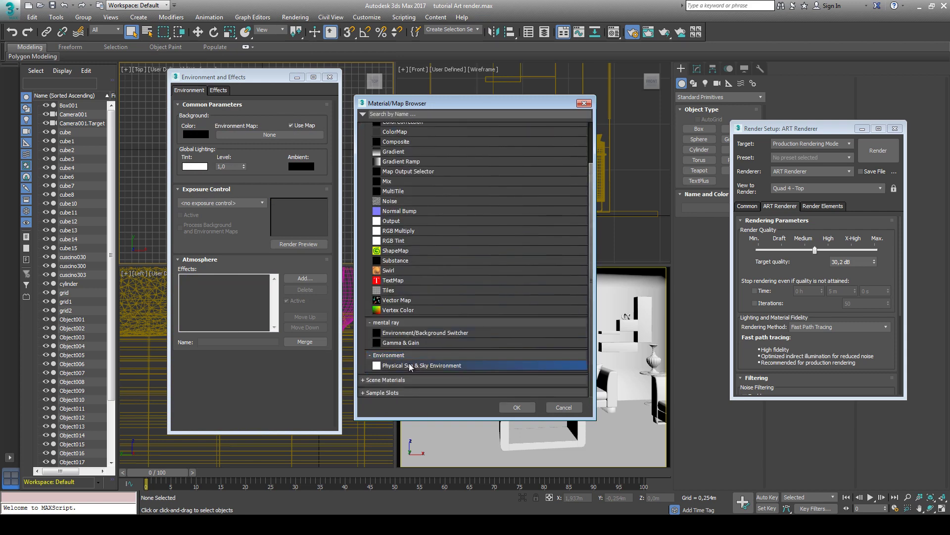
{"action": "left_click", "coordinate": [509, 408]}
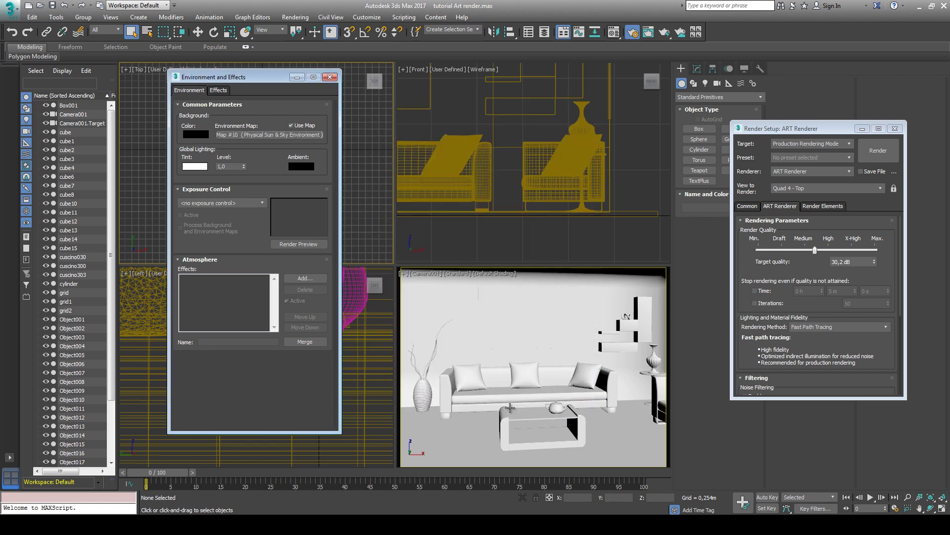
Step: Use Physical Camera Exposure Control at 12,5 EV, then render the Camera001 view
{"action": "left_click", "coordinate": [307, 244]}
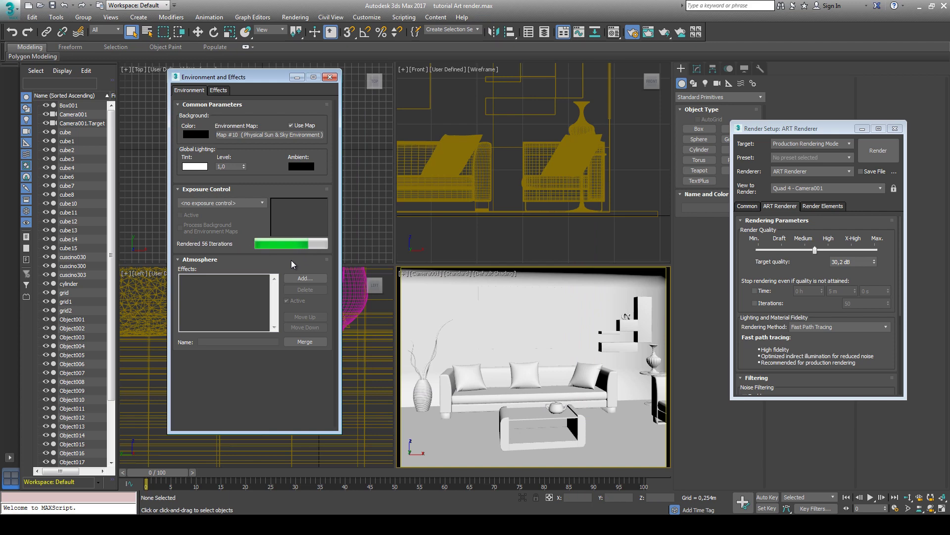
{"action": "left_click", "coordinate": [242, 202]}
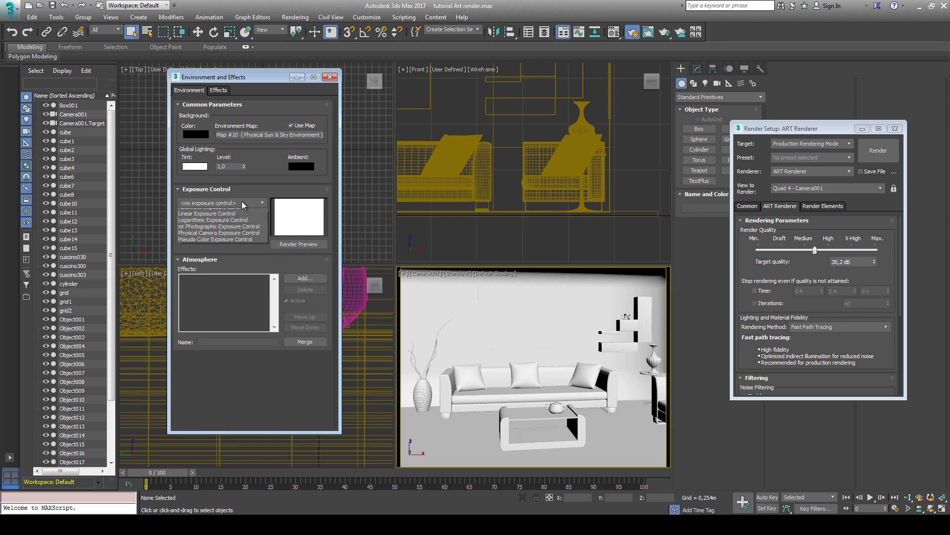
{"action": "left_click", "coordinate": [222, 244]}
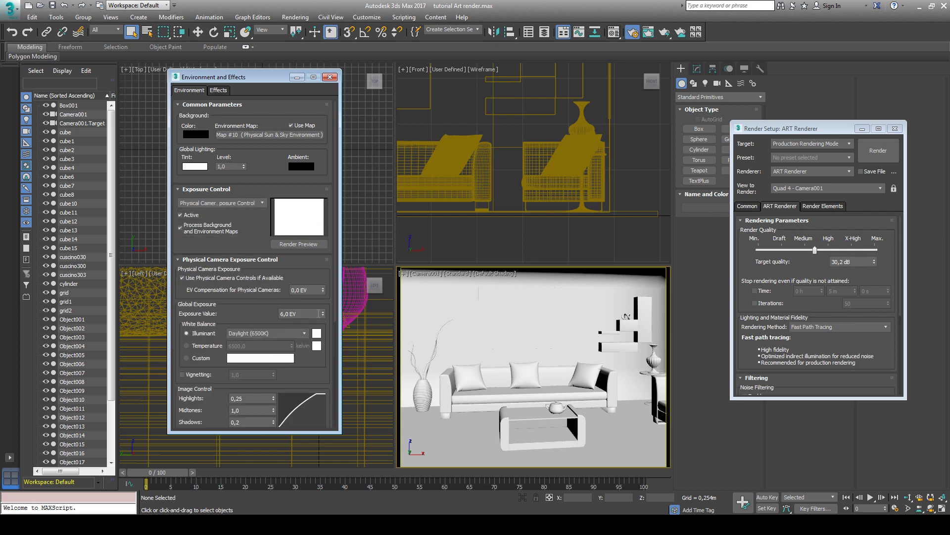
{"action": "left_click_drag", "start_coordinate": [322, 312], "coordinate": [323, 279]}
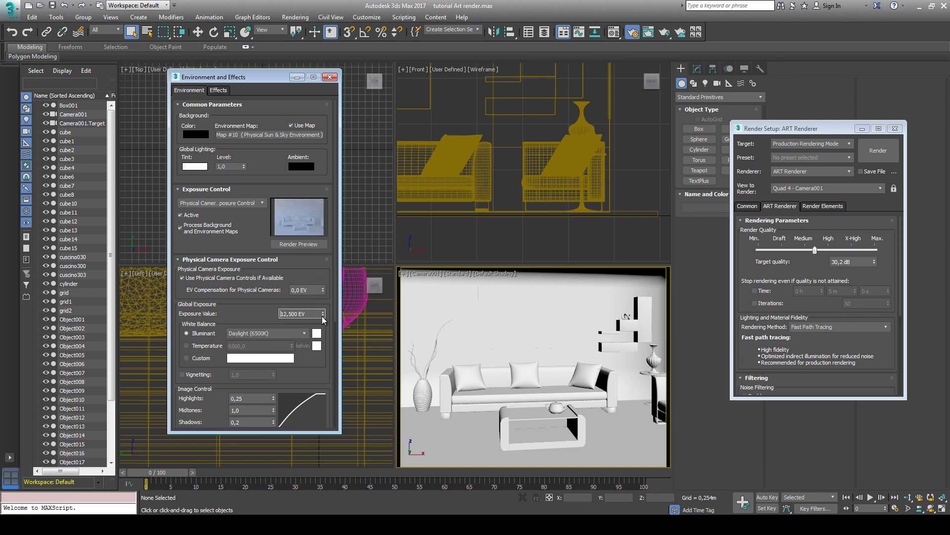
{"action": "left_click_drag", "start_coordinate": [322, 316], "coordinate": [322, 316]}
{"action": "left_click", "coordinate": [403, 311]}
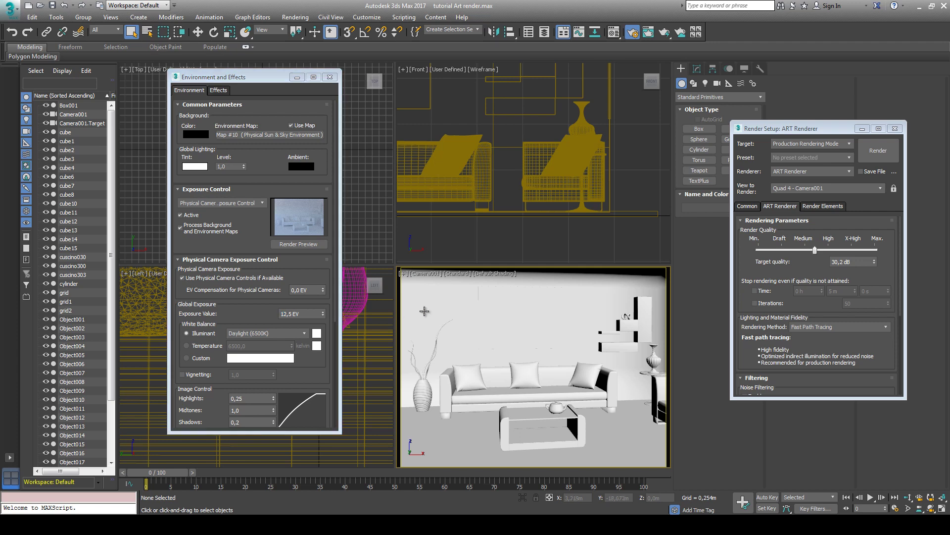
{"action": "left_click", "coordinate": [872, 150]}
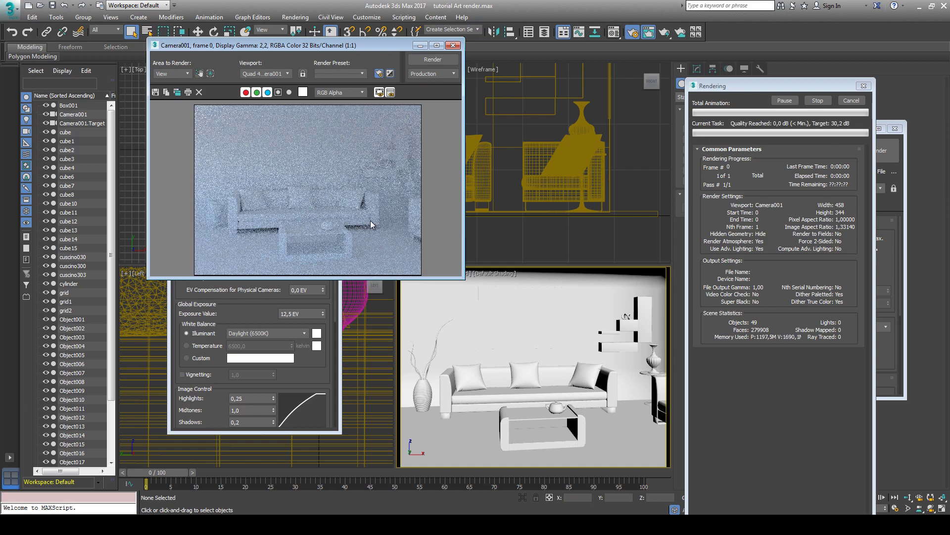
Step: Close the render progress and rendered frame windows, then move Environment and Effects to bottom centre
{"action": "left_click_drag", "start_coordinate": [368, 45], "coordinate": [411, 70]}
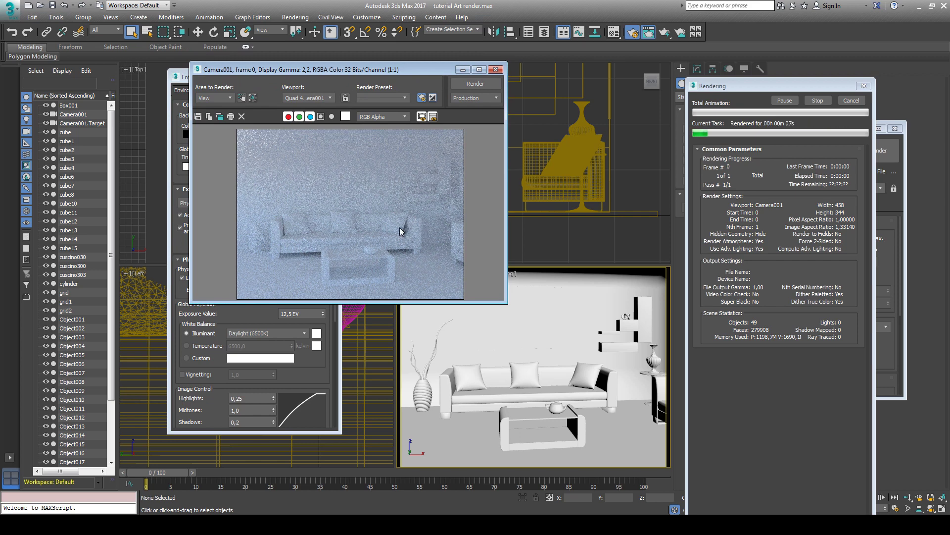
{"action": "left_click", "coordinate": [851, 98]}
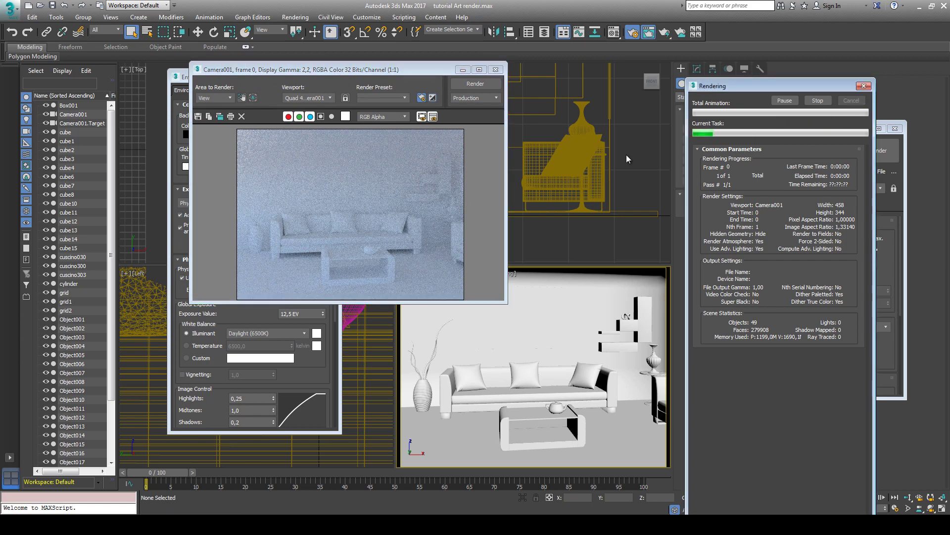
{"action": "left_click", "coordinate": [498, 69]}
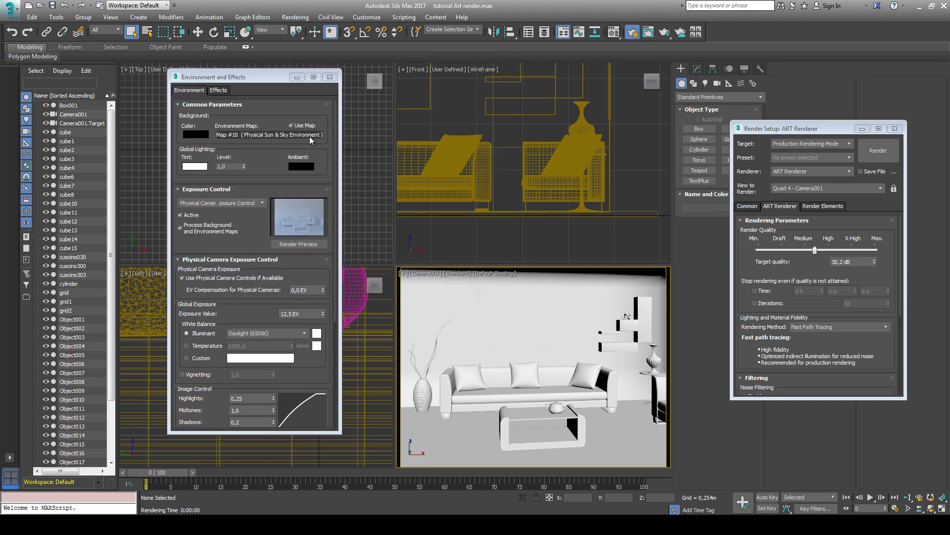
{"action": "left_click_drag", "start_coordinate": [280, 76], "coordinate": [368, 336]}
Step: Create a Sun Positioner compass rose over the room in the Top viewport
{"action": "left_click", "coordinate": [359, 199]}
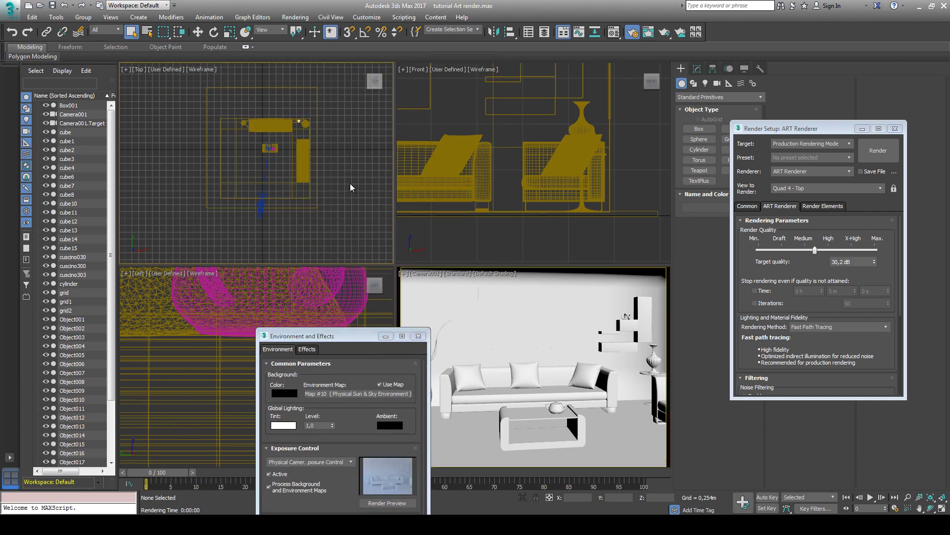
{"action": "left_click_drag", "start_coordinate": [762, 128], "coordinate": [750, 251]}
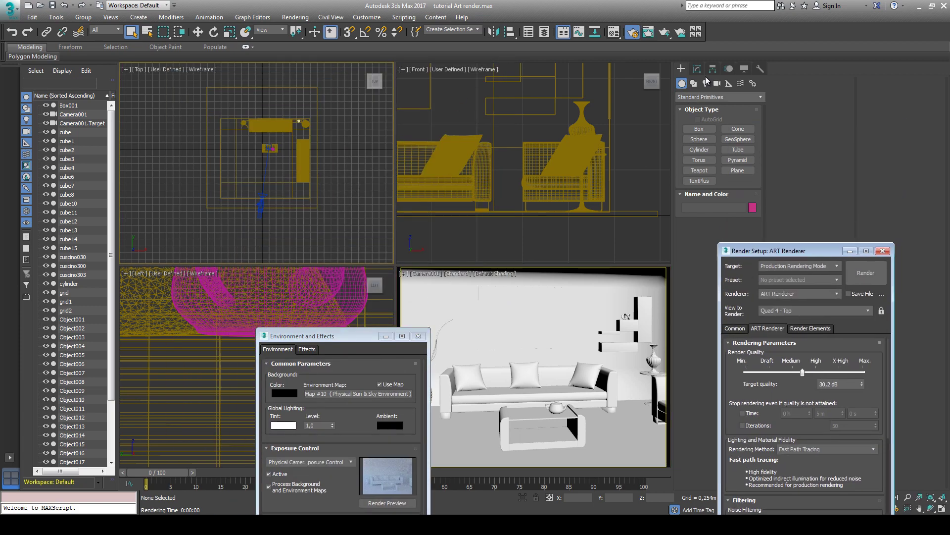
{"action": "left_click", "coordinate": [705, 83]}
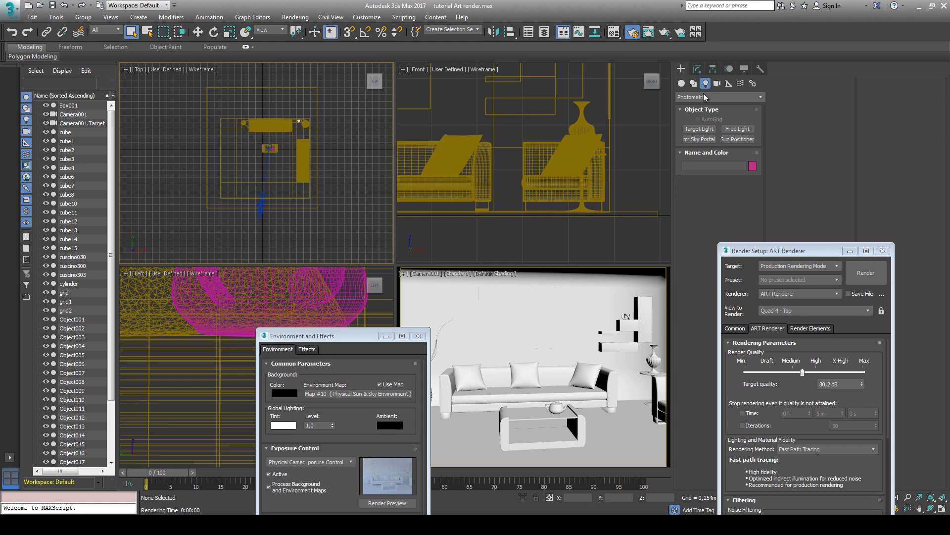
{"action": "left_click", "coordinate": [739, 140]}
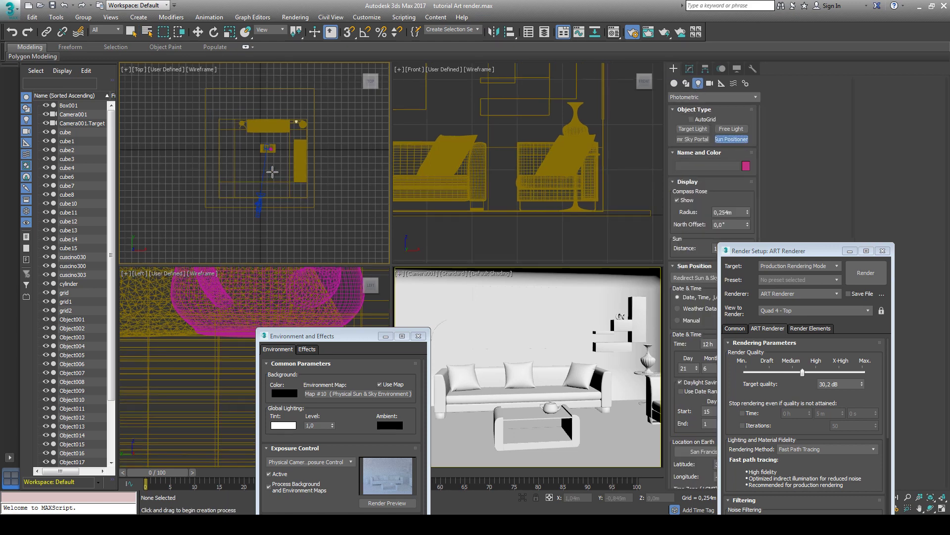
{"action": "left_click_drag", "start_coordinate": [261, 164], "coordinate": [265, 232]}
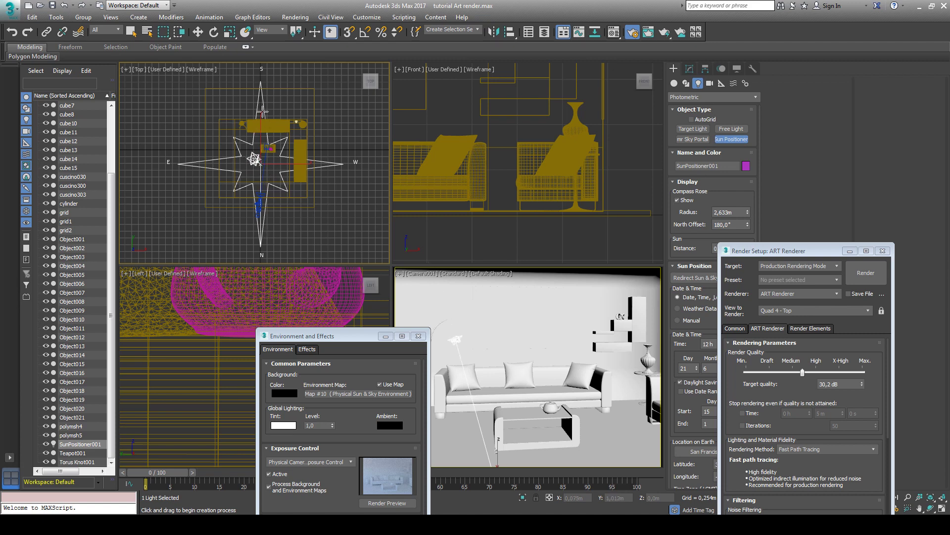
Step: Rearrange the settings windows to show exposure controls and activate the Camera001 viewport
{"action": "scroll", "coordinate": [445, 161], "scroll_direction": "down", "scroll_amount": 3}
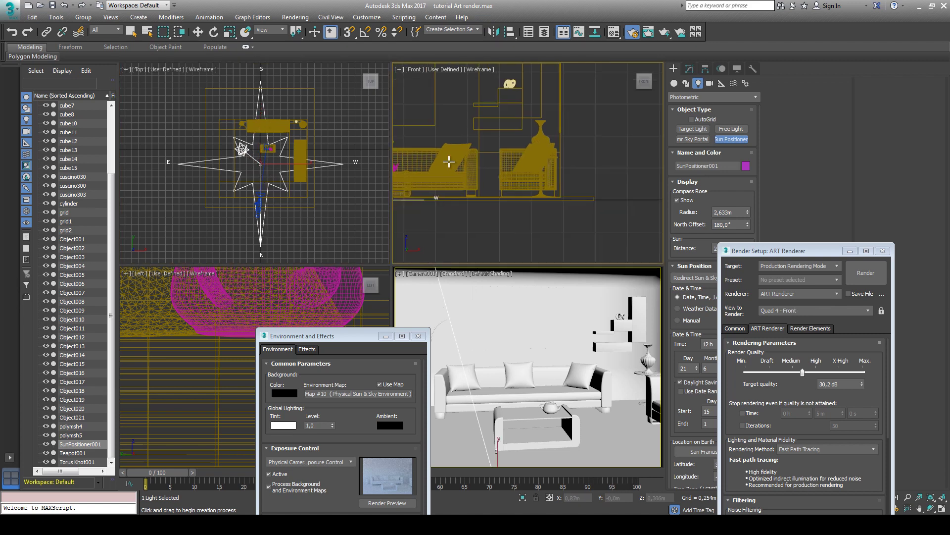
{"action": "scroll", "coordinate": [459, 161], "scroll_direction": "down", "scroll_amount": 3}
{"action": "scroll", "coordinate": [459, 160], "scroll_direction": "up", "scroll_amount": 1}
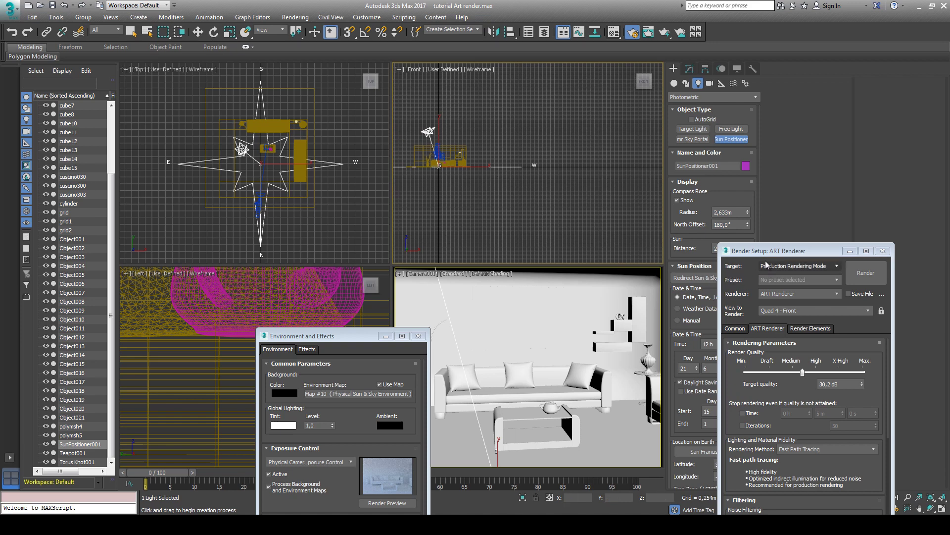
{"action": "left_click_drag", "start_coordinate": [768, 251], "coordinate": [767, 162]}
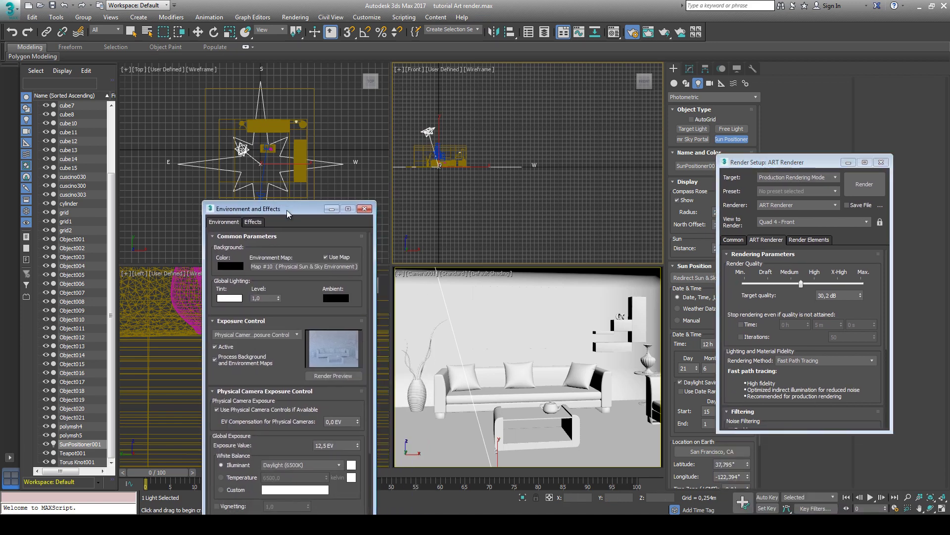
{"action": "left_click_drag", "start_coordinate": [341, 341], "coordinate": [287, 149]}
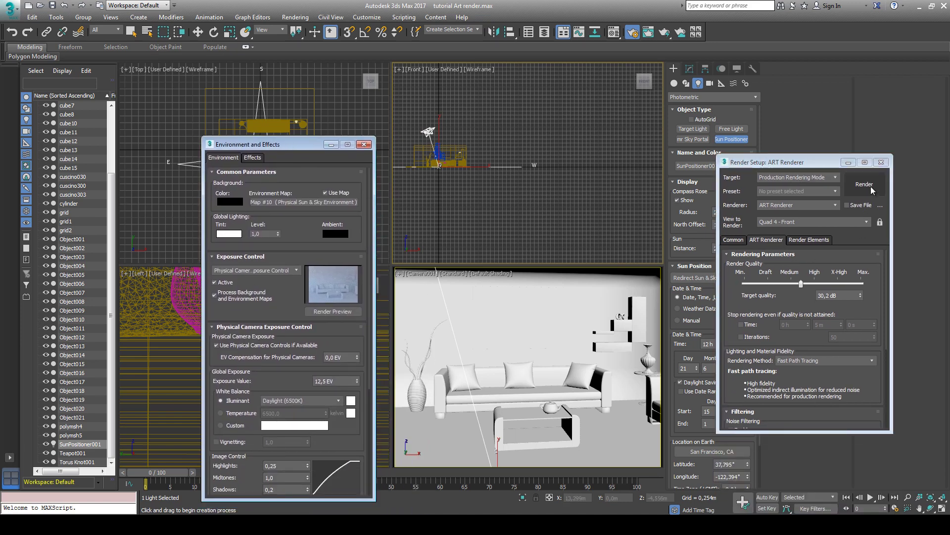
{"action": "right_click", "coordinate": [613, 318]}
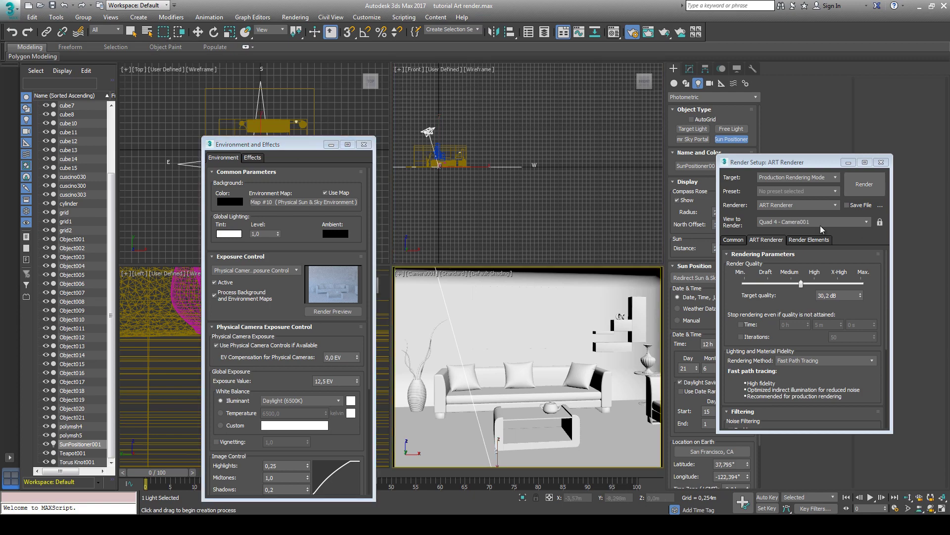
Step: Run and cancel a test render, and switch the sun to manual positioning
{"action": "left_click", "coordinate": [865, 185]}
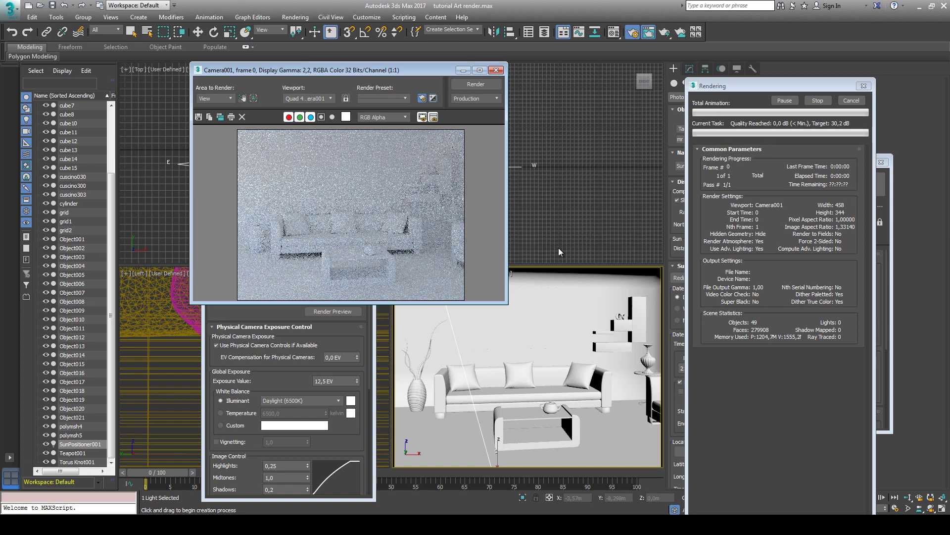
{"action": "left_click", "coordinate": [852, 101]}
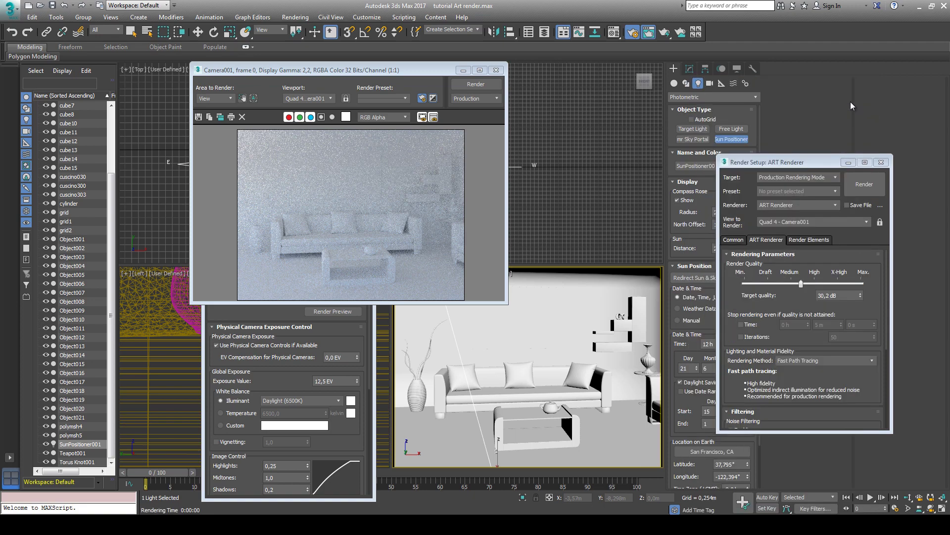
{"action": "left_click_drag", "start_coordinate": [755, 168], "coordinate": [866, 126]}
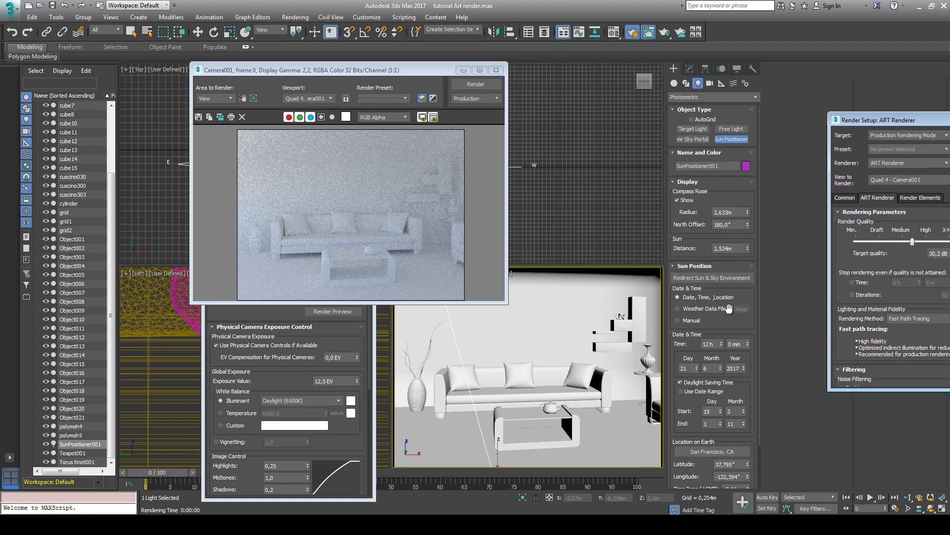
{"action": "left_click", "coordinate": [681, 320]}
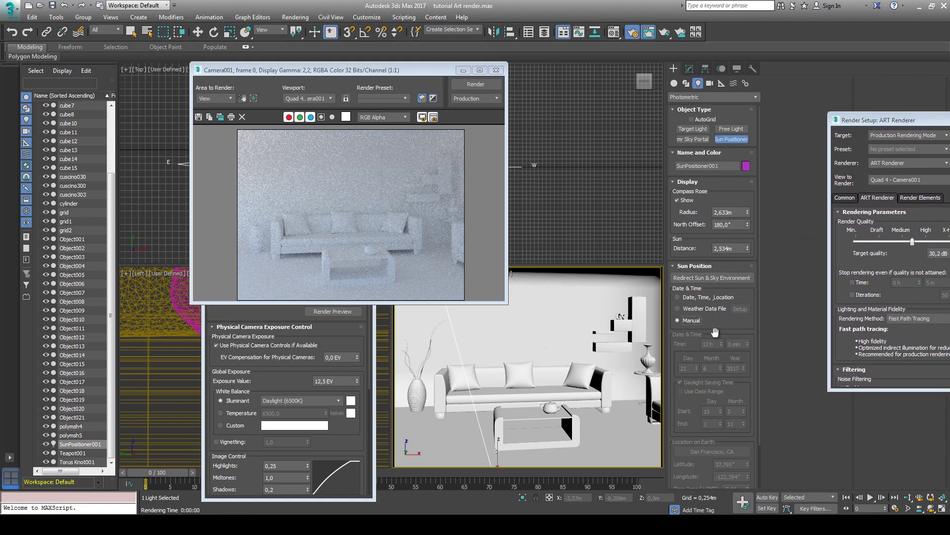
{"action": "left_click_drag", "start_coordinate": [725, 219], "coordinate": [724, 170]}
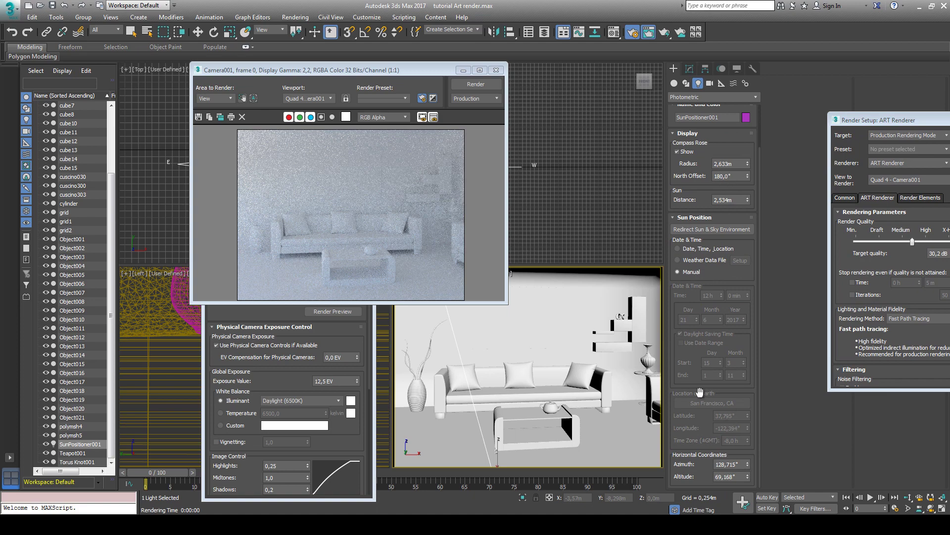
{"action": "left_click", "coordinate": [496, 70]}
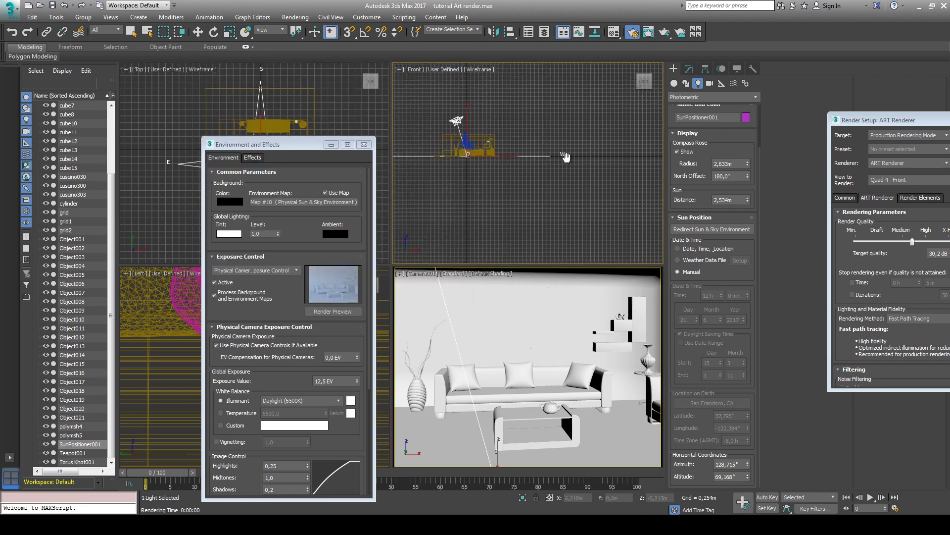
Step: Adjust the sun to azimuth about 98,615° and altitude 45,168°
{"action": "middle_click_drag", "start_coordinate": [568, 159], "coordinate": [526, 138]}
{"action": "left_click_drag", "start_coordinate": [318, 140], "coordinate": [304, 274]}
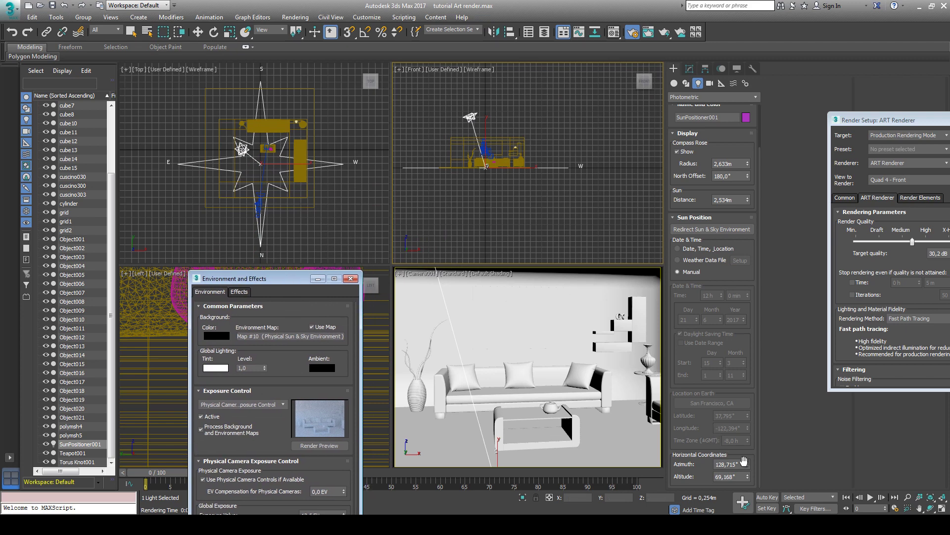
{"action": "left_click_drag", "start_coordinate": [748, 478], "coordinate": [748, 515]}
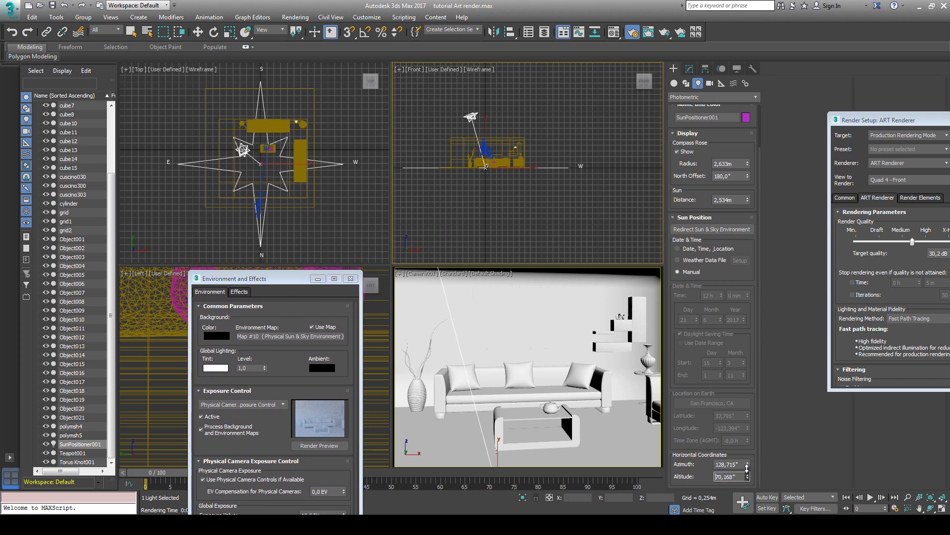
{"action": "left_click_drag", "start_coordinate": [748, 476], "coordinate": [731, 3]}
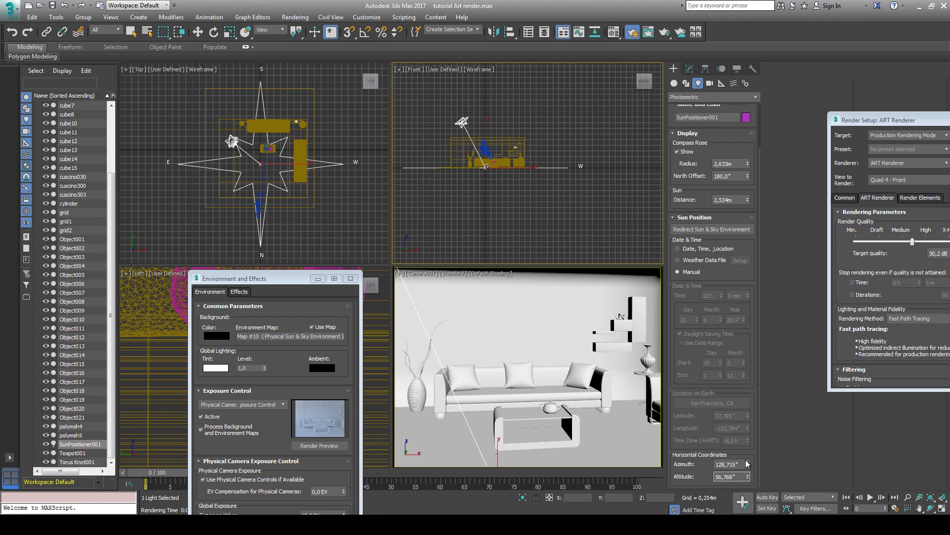
{"action": "mouse_move", "coordinate": [747, 463]}
{"action": "left_mouse_down"}
{"action": "mouse_move", "coordinate": [752, 70]}
{"action": "mouse_move", "coordinate": [755, 84]}
{"action": "left_mouse_up"}
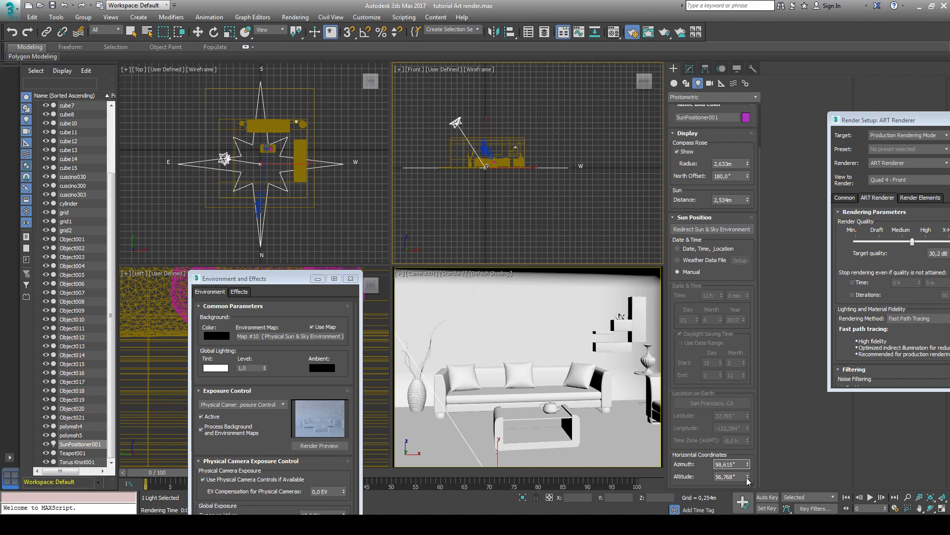
{"action": "left_click_drag", "start_coordinate": [747, 479], "coordinate": [702, 468]}
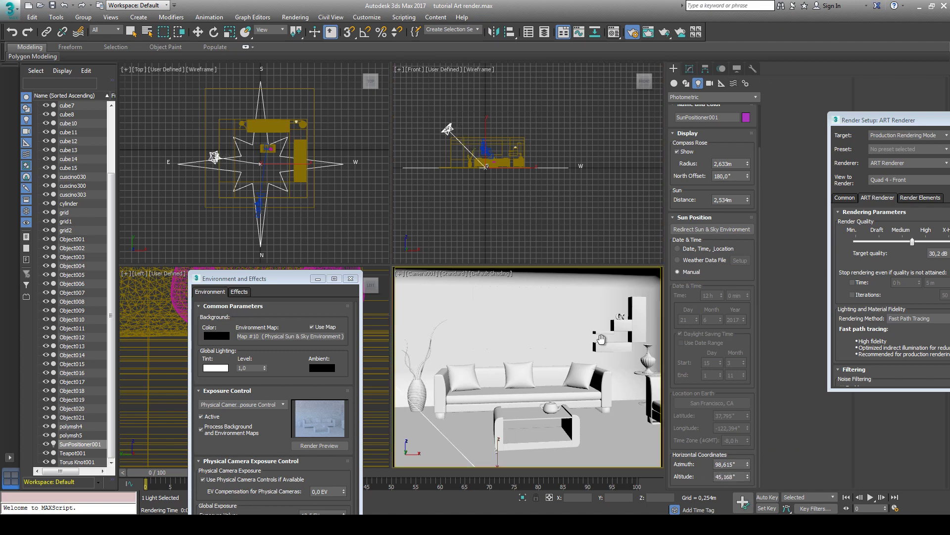
Step: Test-render the camera view with the new sun position, then stop and close it
{"action": "left_click_drag", "start_coordinate": [886, 119], "coordinate": [801, 112]}
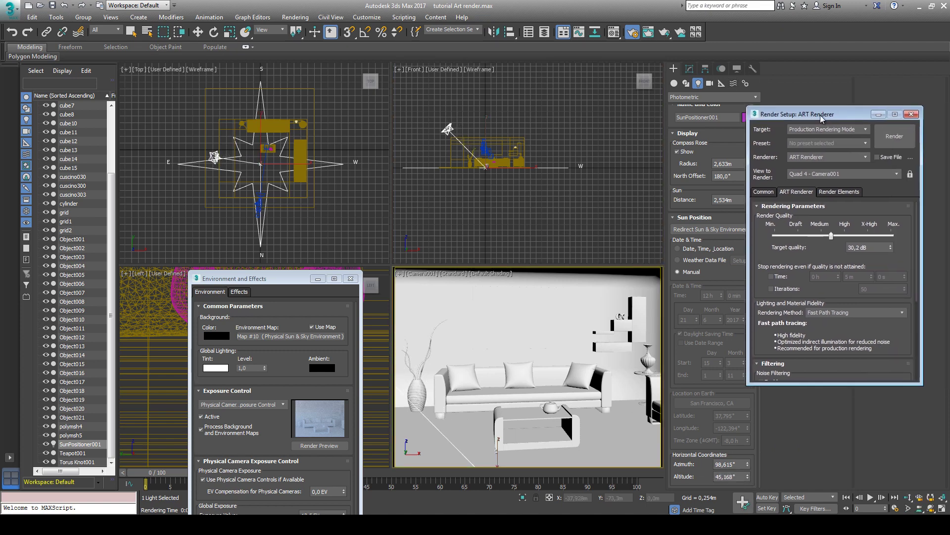
{"action": "left_click", "coordinate": [890, 141]}
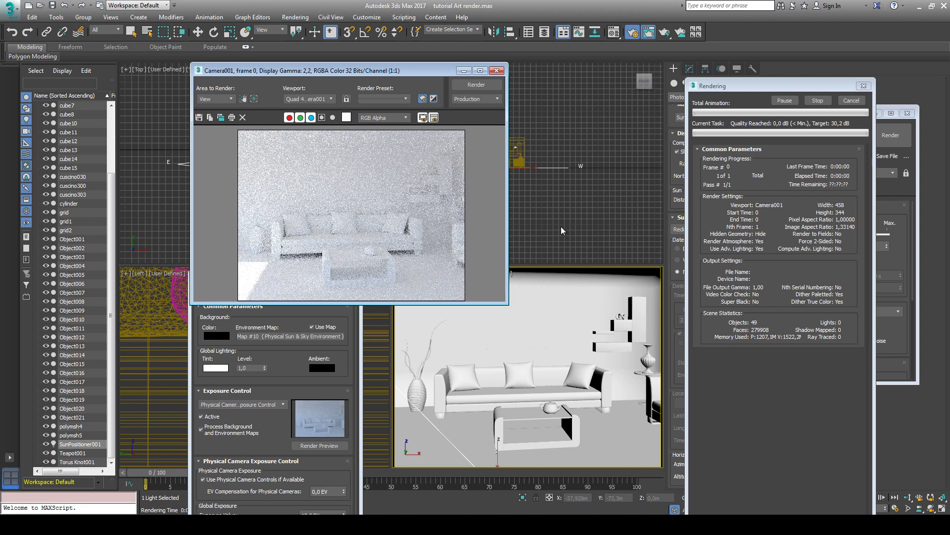
{"action": "left_click", "coordinate": [851, 101]}
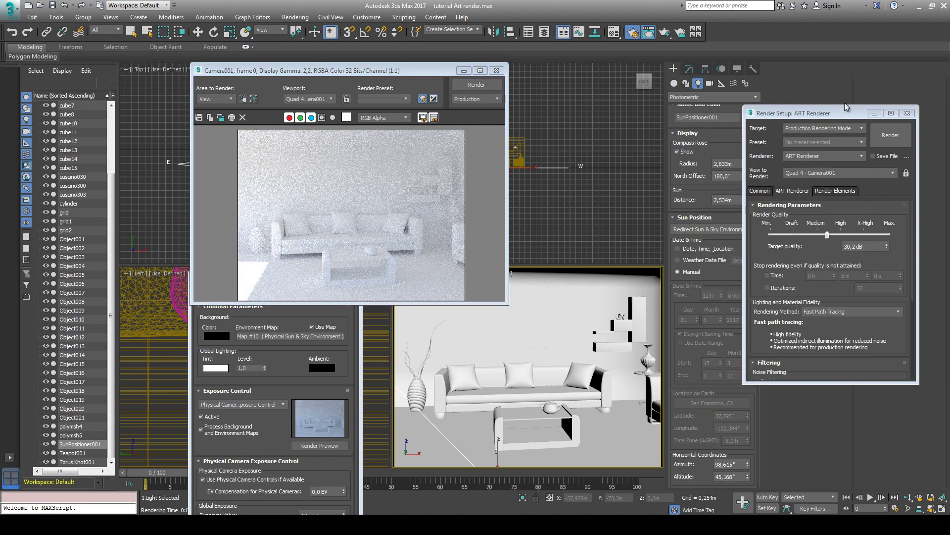
{"action": "left_click_drag", "start_coordinate": [814, 118], "coordinate": [856, 89]}
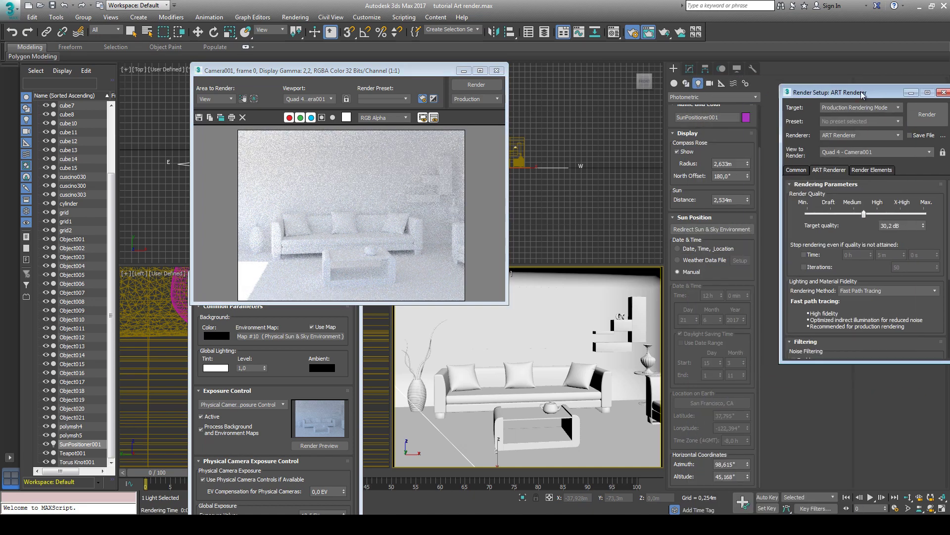
{"action": "left_click", "coordinate": [496, 70]}
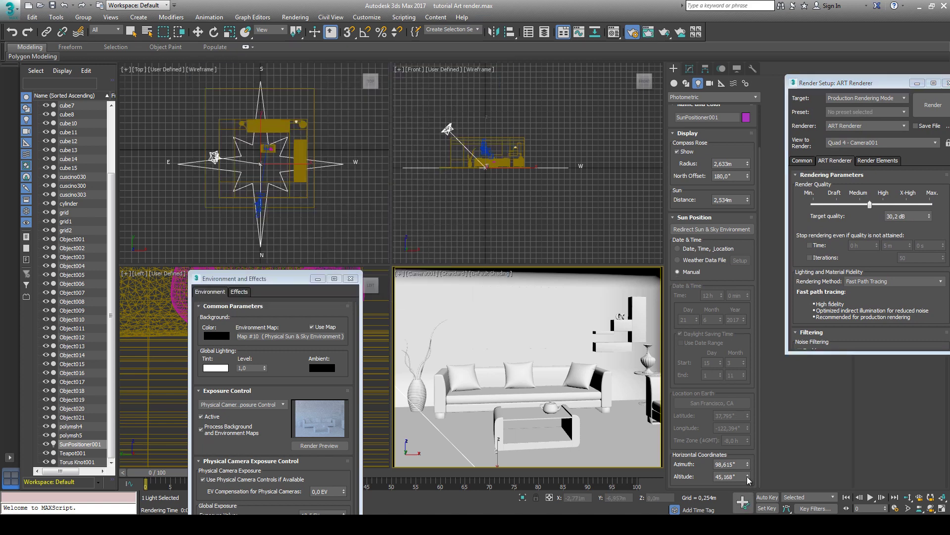
Step: Lower the sun altitude to 34,168°, swing its azimuth, and test-render the camera view
{"action": "left_click_drag", "start_coordinate": [748, 478], "coordinate": [748, 500]}
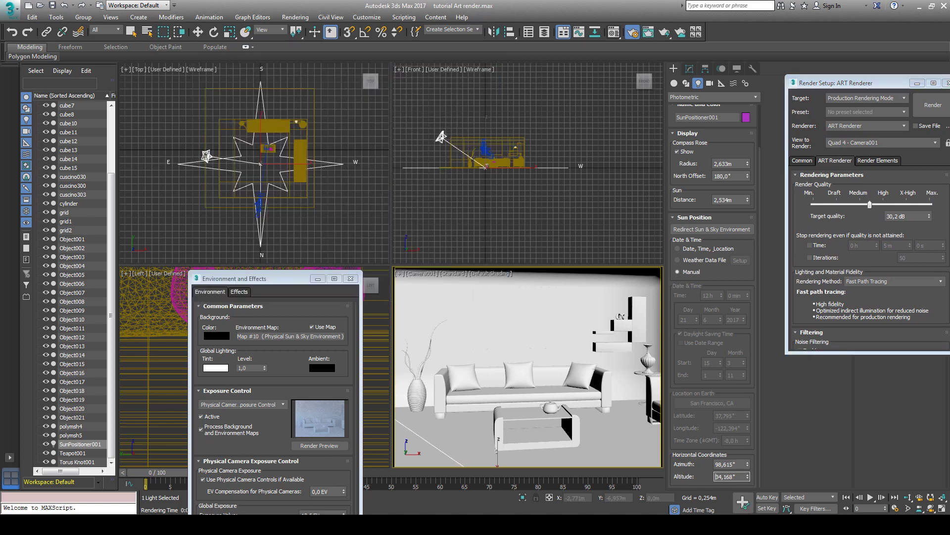
{"action": "mouse_move", "coordinate": [747, 464]}
{"action": "left_mouse_down"}
{"action": "mouse_move", "coordinate": [748, 500]}
{"action": "mouse_move", "coordinate": [741, 213]}
{"action": "left_mouse_up"}
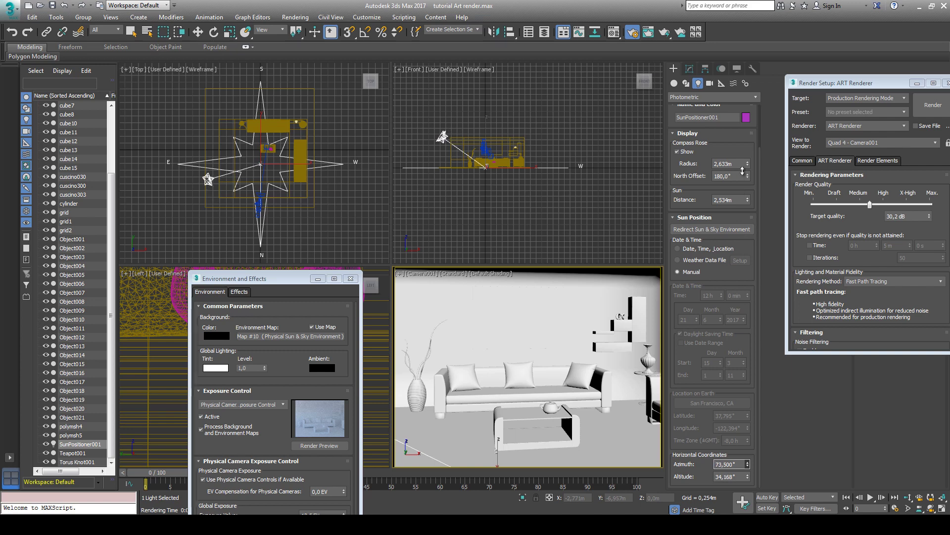
{"action": "left_click", "coordinate": [934, 107]}
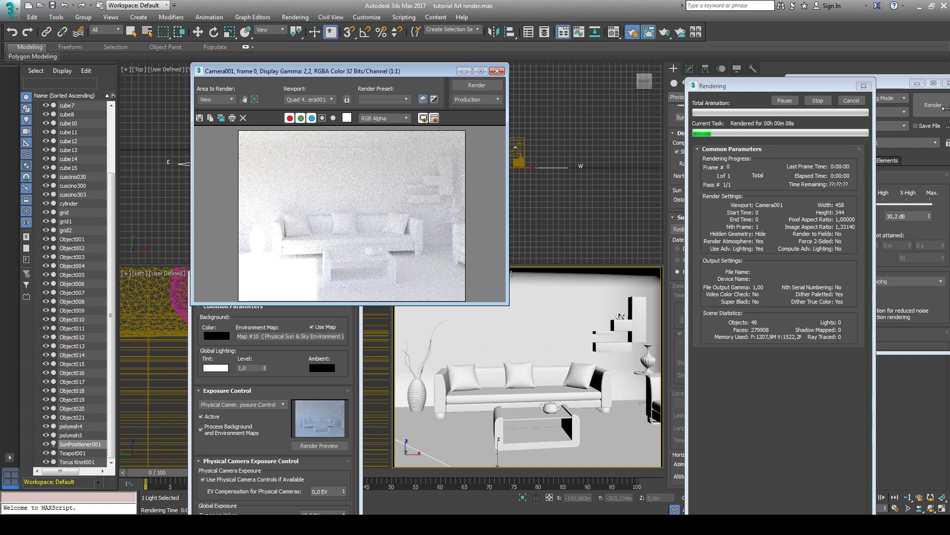
{"action": "left_click", "coordinate": [861, 100]}
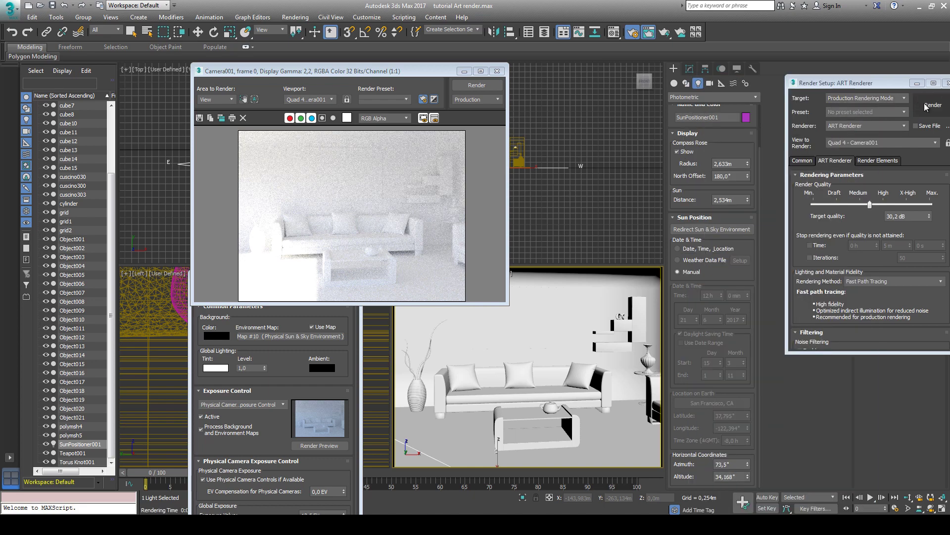
{"action": "left_click", "coordinate": [497, 71]}
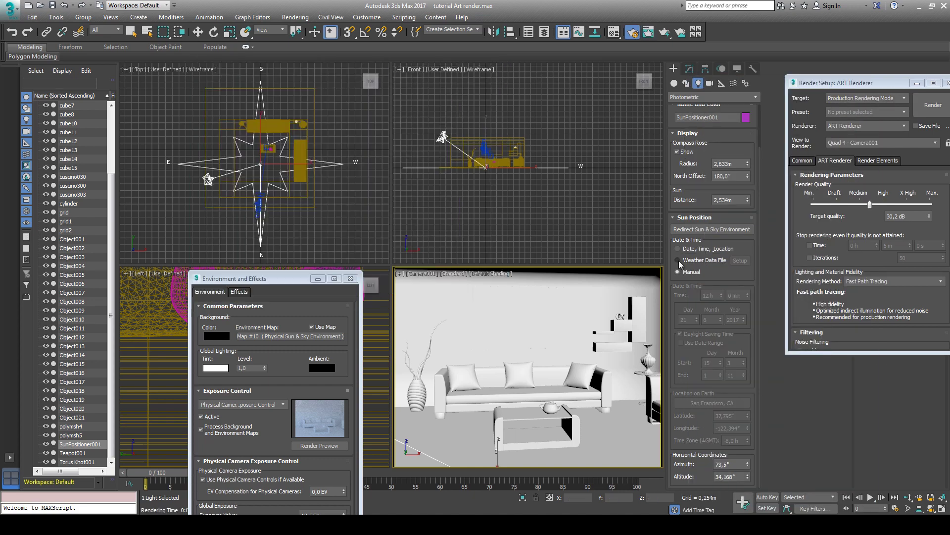
Step: Set the sun azimuth to 87° and run a brief test render of Camera001
{"action": "scroll", "coordinate": [622, 218], "scroll_direction": "up", "scroll_amount": 2}
{"action": "scroll", "coordinate": [564, 212], "scroll_direction": "up", "scroll_amount": 1}
{"action": "scroll", "coordinate": [564, 212], "scroll_direction": "up", "scroll_amount": 2}
{"action": "scroll", "coordinate": [569, 213], "scroll_direction": "up", "scroll_amount": 1}
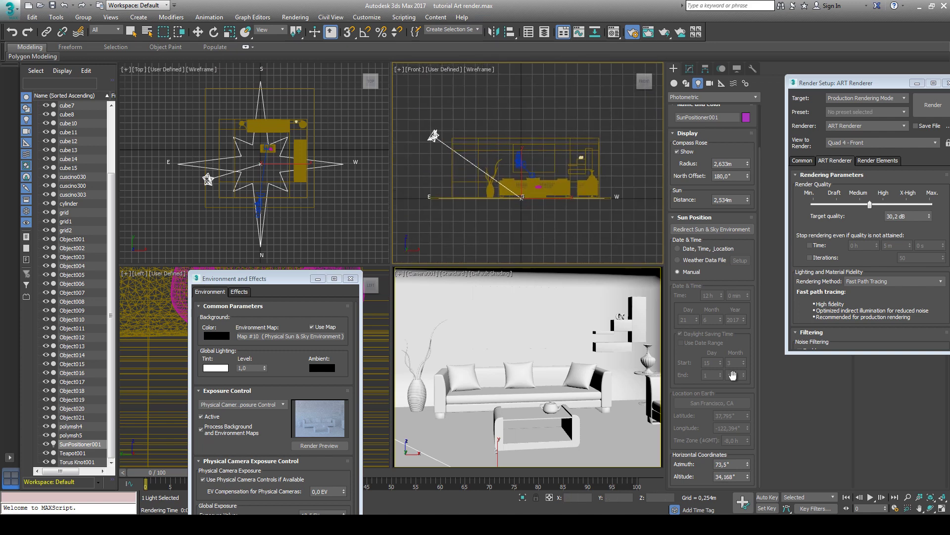
{"action": "left_click_drag", "start_coordinate": [750, 451], "coordinate": [750, 499]}
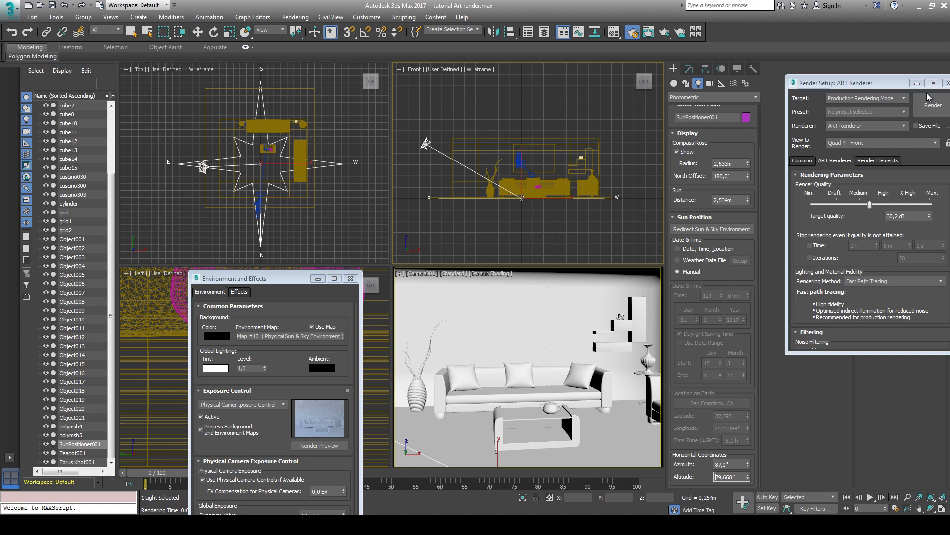
{"action": "right_click", "coordinate": [639, 297]}
{"action": "left_click", "coordinate": [918, 112]}
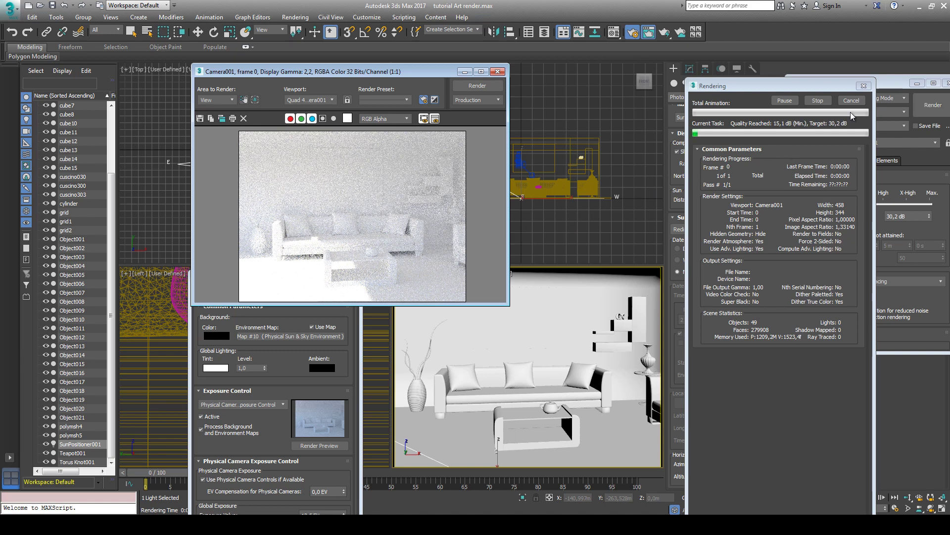
{"action": "key", "text": "Escape"}
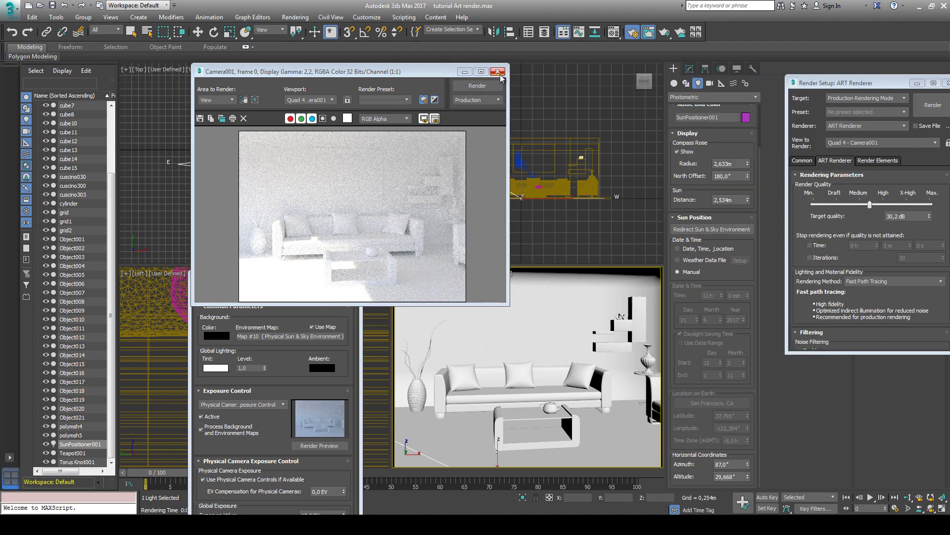
{"action": "left_click", "coordinate": [497, 71]}
Step: Preview the exposure, set highlights to 0.05, close Environment and Effects, and maximize Camera001
{"action": "left_click_drag", "start_coordinate": [265, 285], "coordinate": [327, 110]}
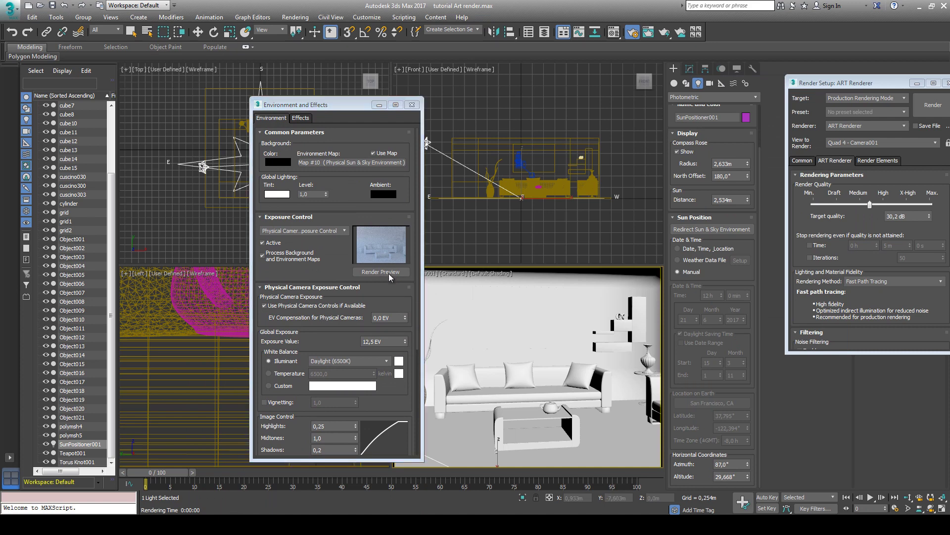
{"action": "left_click", "coordinate": [396, 272]}
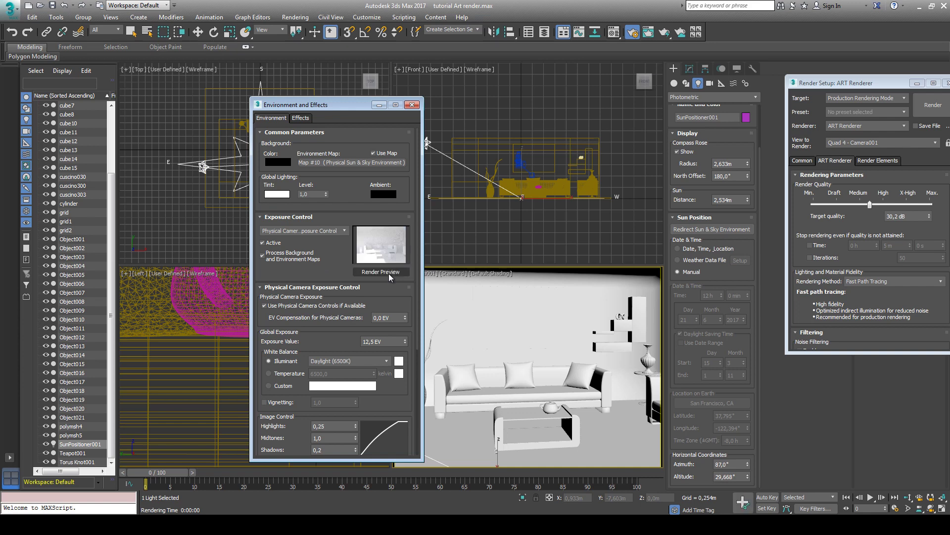
{"action": "left_click_drag", "start_coordinate": [356, 428], "coordinate": [357, 431]}
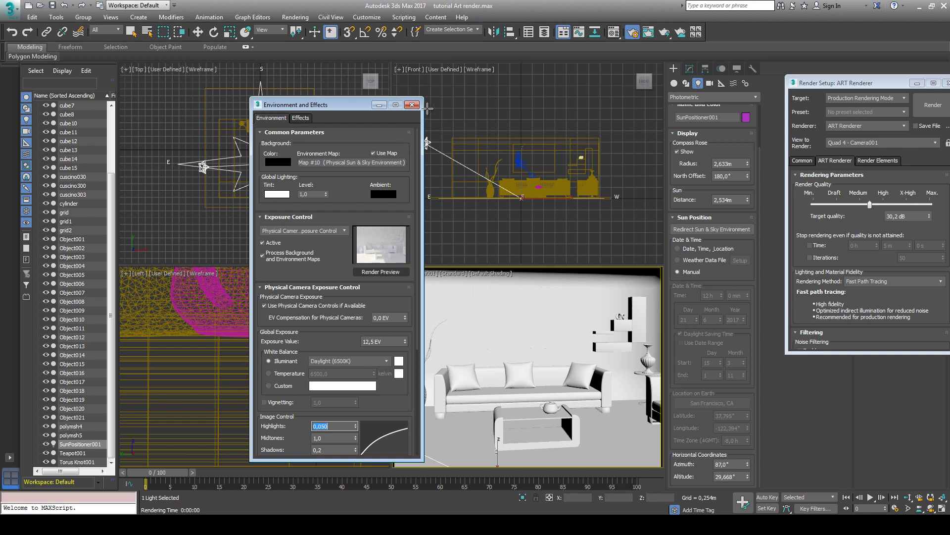
{"action": "left_click", "coordinate": [413, 105]}
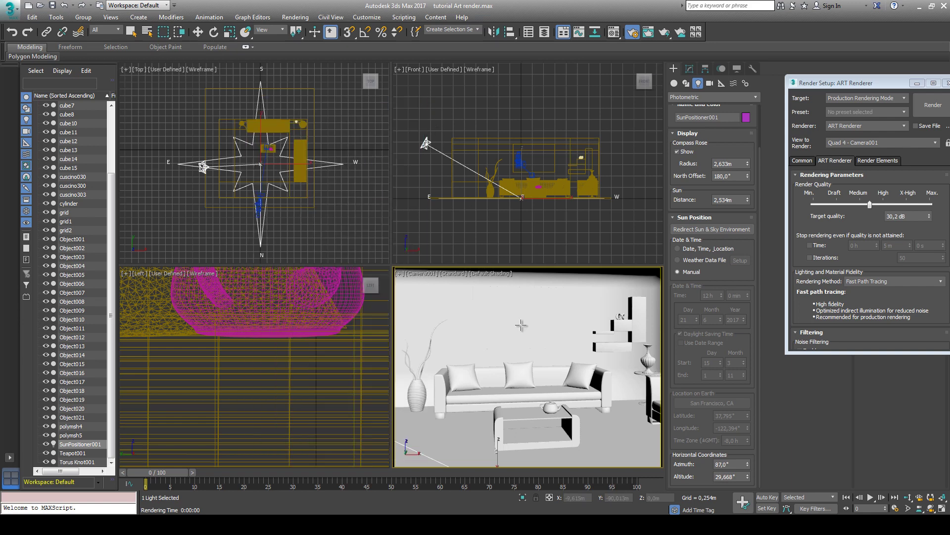
{"action": "left_click", "coordinate": [943, 510]}
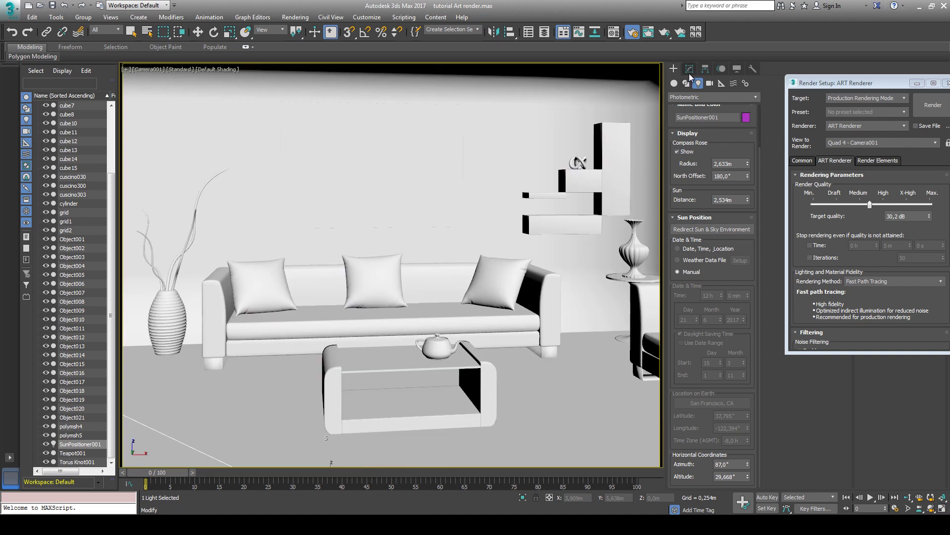
Step: Make the second Material Editor slot a Physical Material
{"action": "left_click", "coordinate": [614, 33]}
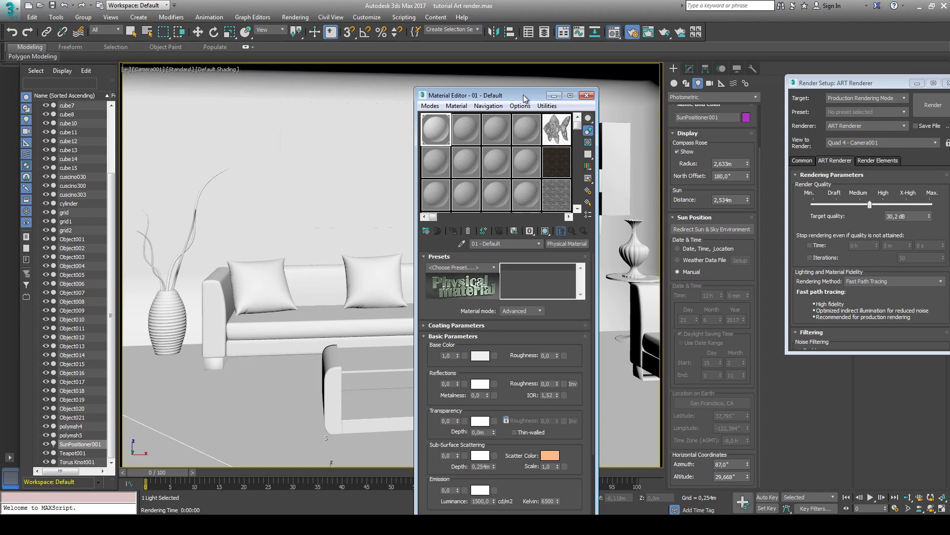
{"action": "left_click_drag", "start_coordinate": [524, 94], "coordinate": [590, 59]}
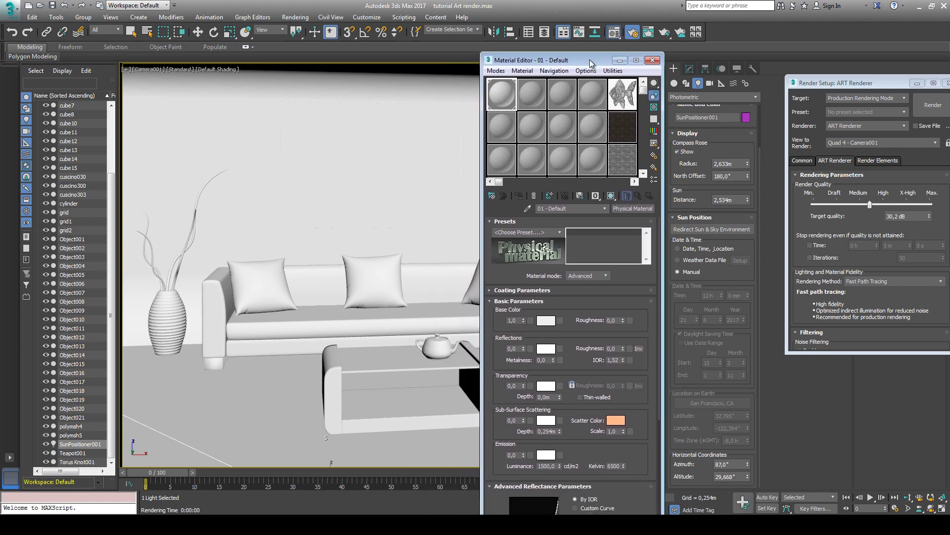
{"action": "left_click", "coordinate": [533, 97]}
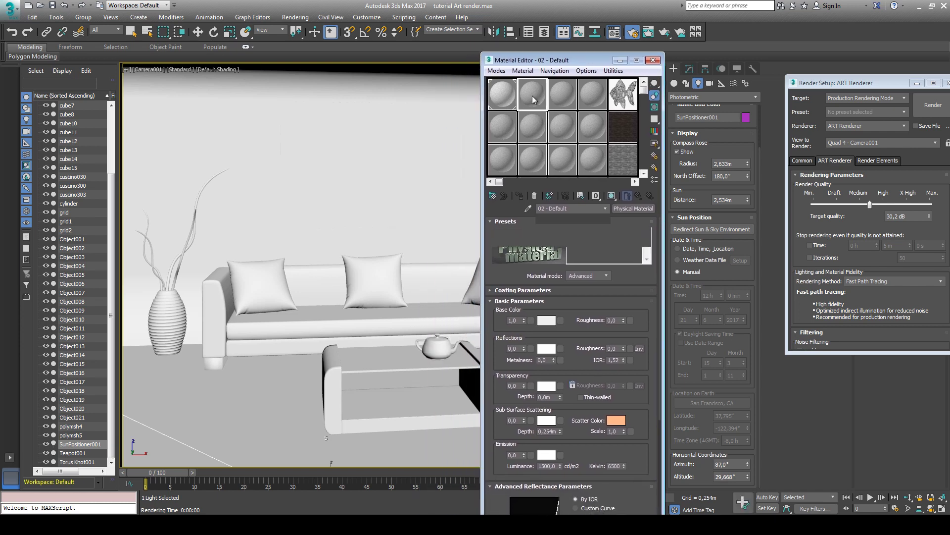
{"action": "left_click", "coordinate": [631, 209]}
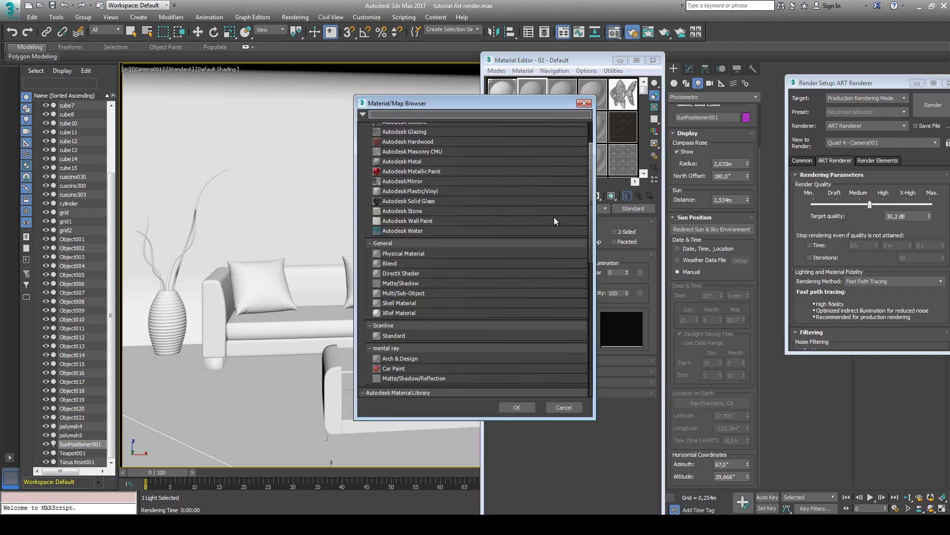
{"action": "double_click", "coordinate": [414, 254]}
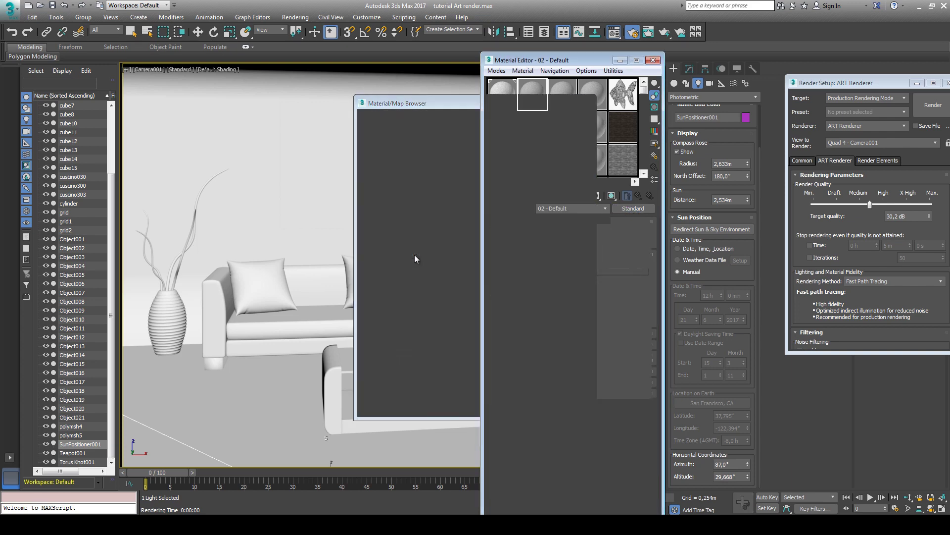
{"action": "left_click_drag", "start_coordinate": [559, 61], "coordinate": [569, 40]}
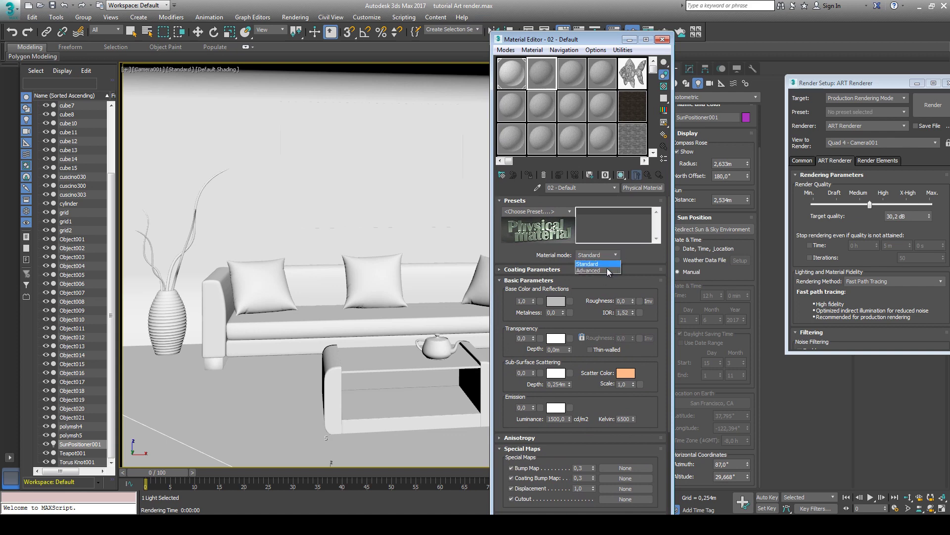
Step: Set the material to Advanced mode with reflections 0.84 and roughness 0.55
{"action": "left_click", "coordinate": [606, 270]}
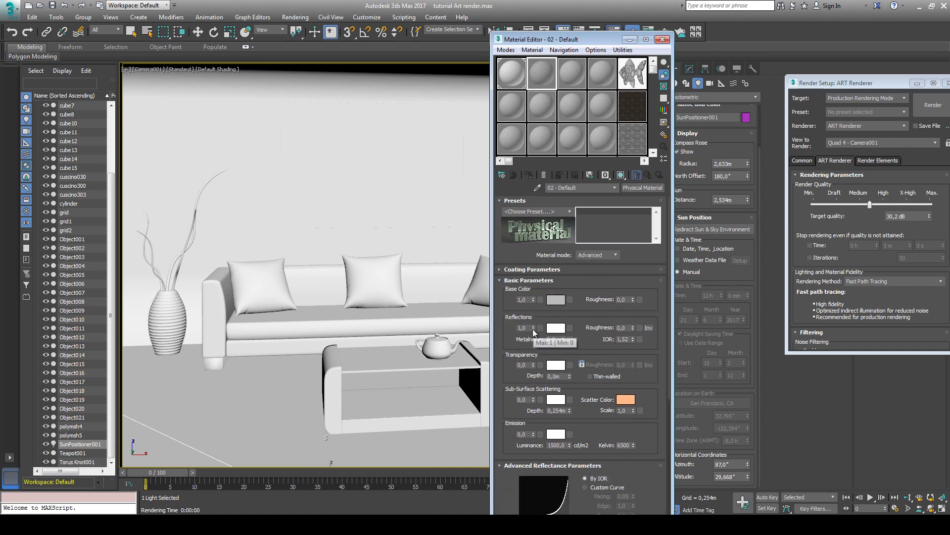
{"action": "left_click_drag", "start_coordinate": [534, 330], "coordinate": [533, 342]}
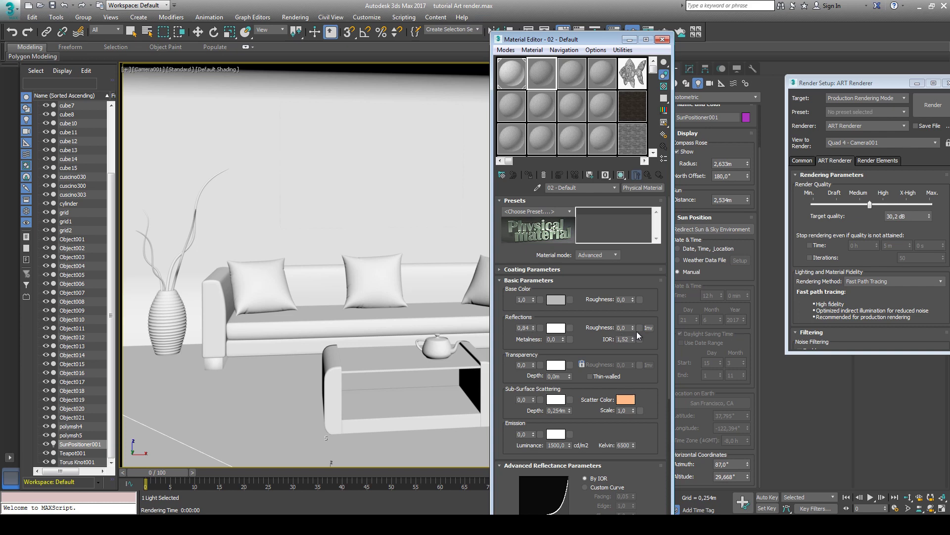
{"action": "left_click_drag", "start_coordinate": [633, 328], "coordinate": [635, 301]}
{"action": "left_click", "coordinate": [286, 378]}
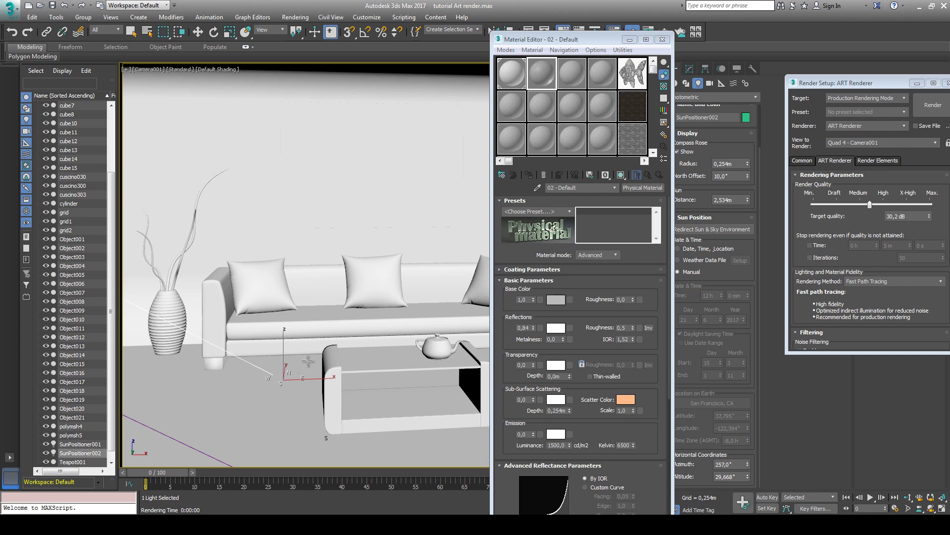
Step: Undo the extra sun positioner and assign the 02 - Default material to the floor
{"action": "key", "text": "ctrl+z"}
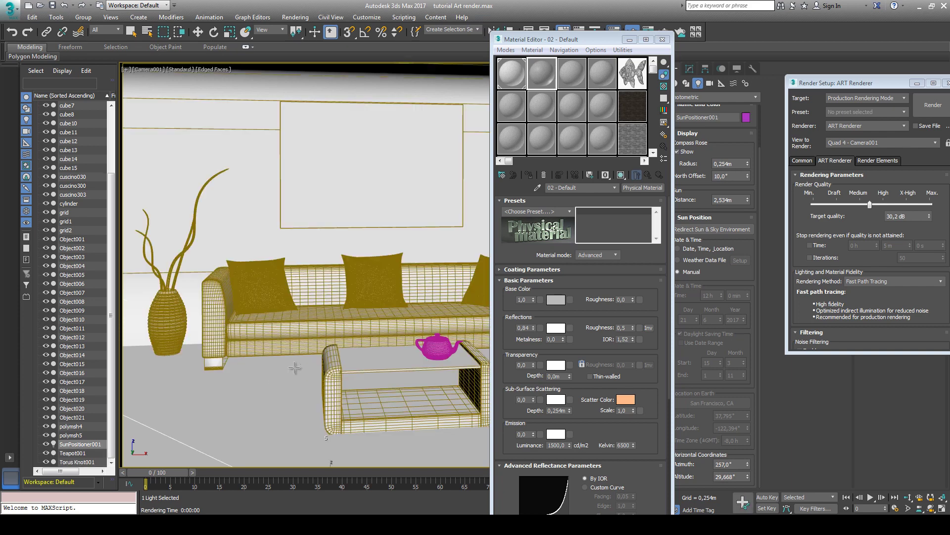
{"action": "left_click", "coordinate": [198, 32]}
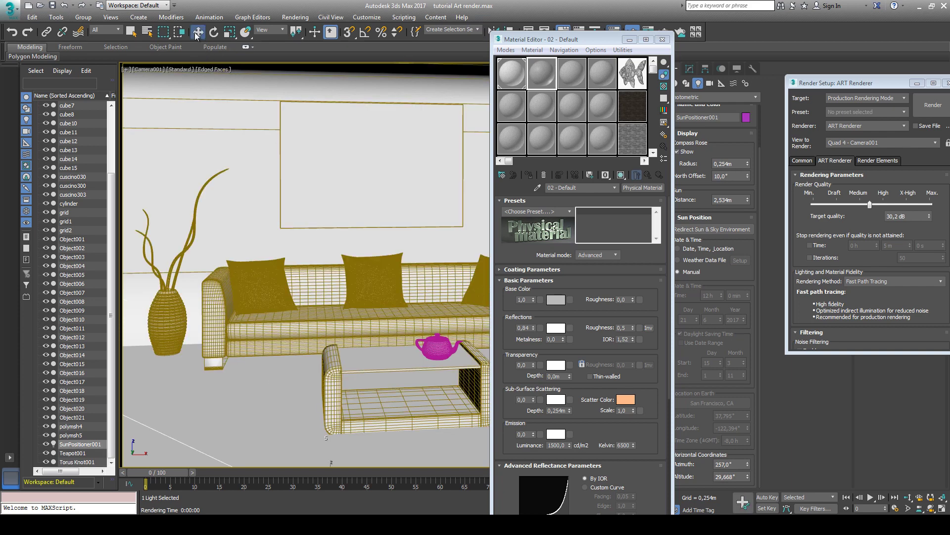
{"action": "left_click", "coordinate": [261, 433]}
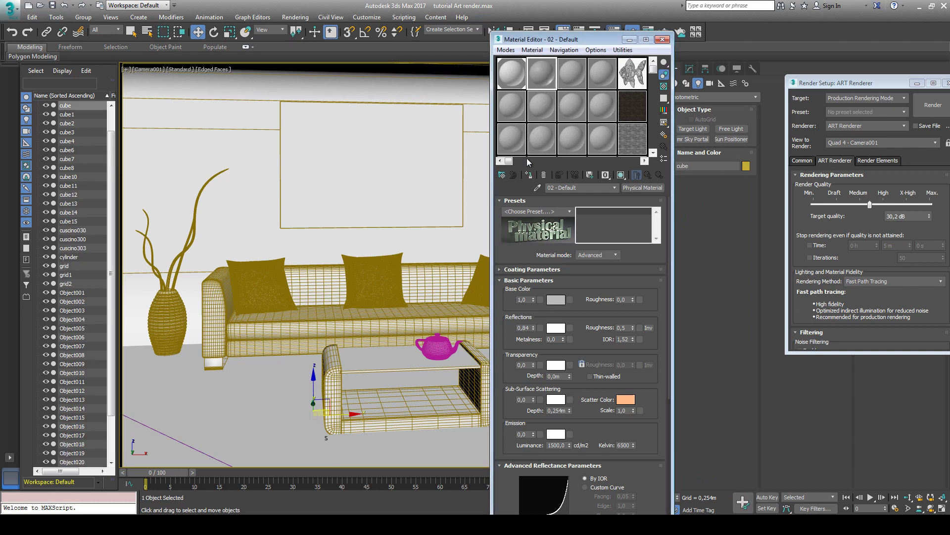
{"action": "left_click", "coordinate": [529, 176]}
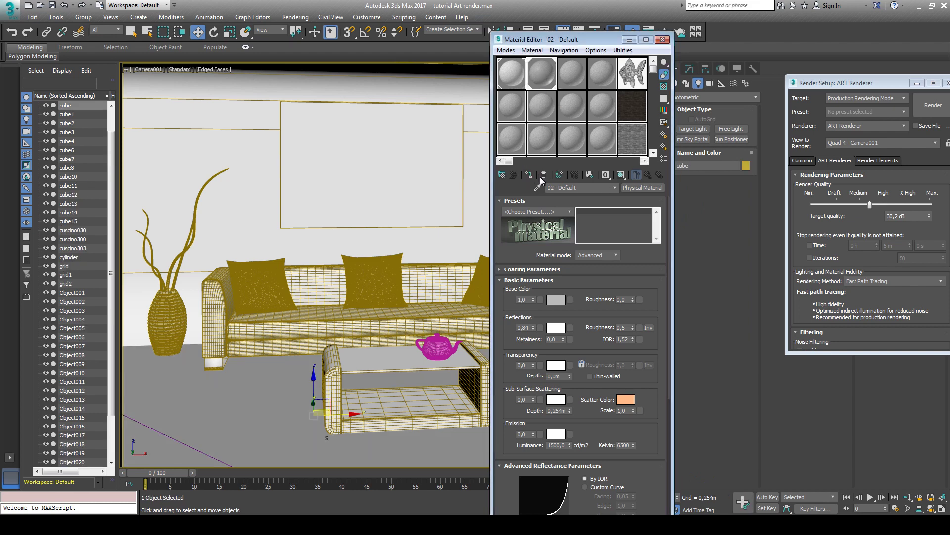
Step: Copy the wood texture map onto the base colour and show it in the viewport
{"action": "scroll", "coordinate": [582, 343], "scroll_direction": "down", "scroll_amount": 5}
{"action": "scroll", "coordinate": [569, 342], "scroll_direction": "down", "scroll_amount": 2}
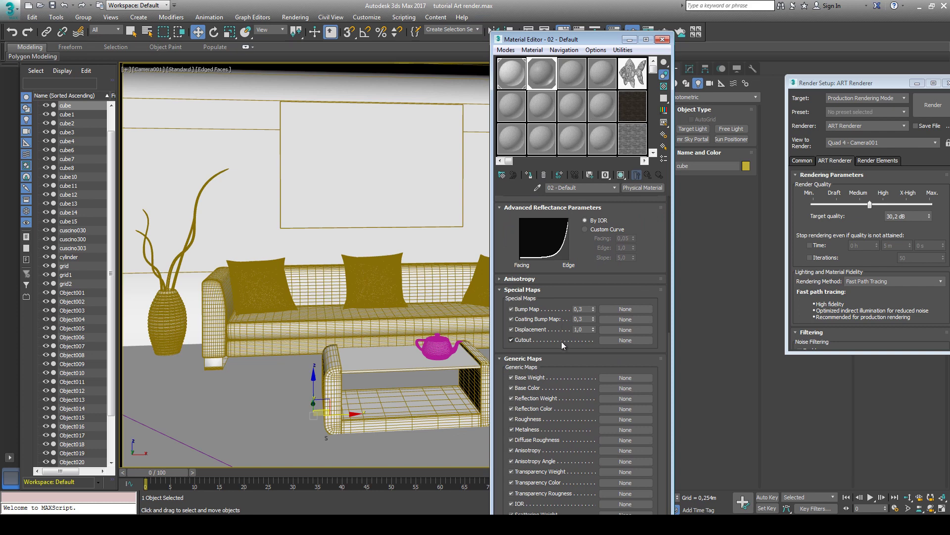
{"action": "scroll", "coordinate": [561, 349], "scroll_direction": "down", "scroll_amount": 3}
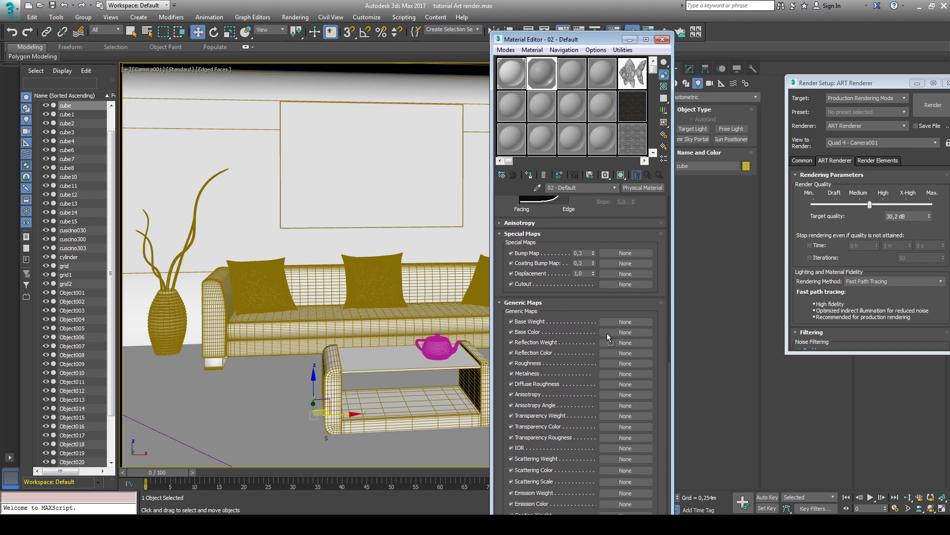
{"action": "left_click_drag", "start_coordinate": [604, 328], "coordinate": [607, 334]}
{"action": "left_click", "coordinate": [572, 335]}
{"action": "left_click", "coordinate": [606, 333]}
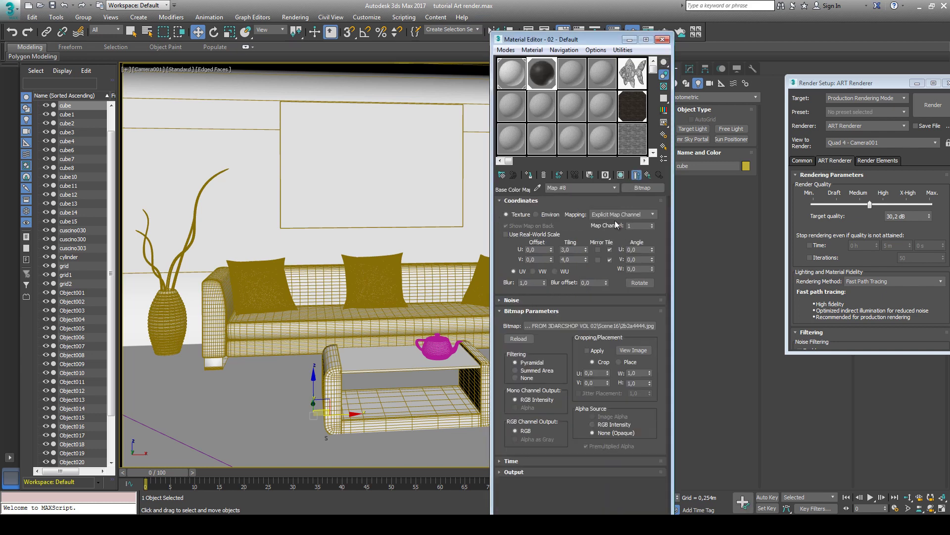
{"action": "left_click", "coordinate": [621, 175]}
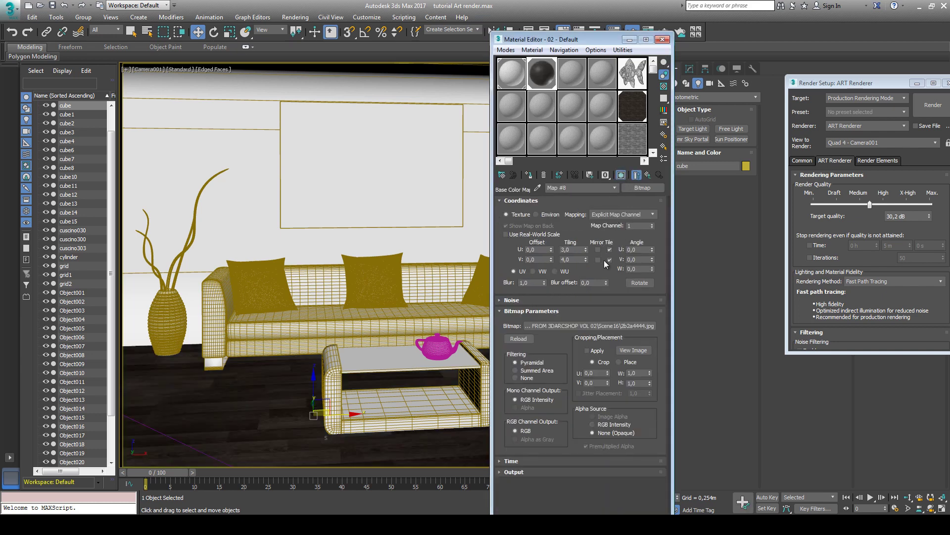
{"action": "left_click", "coordinate": [632, 108]}
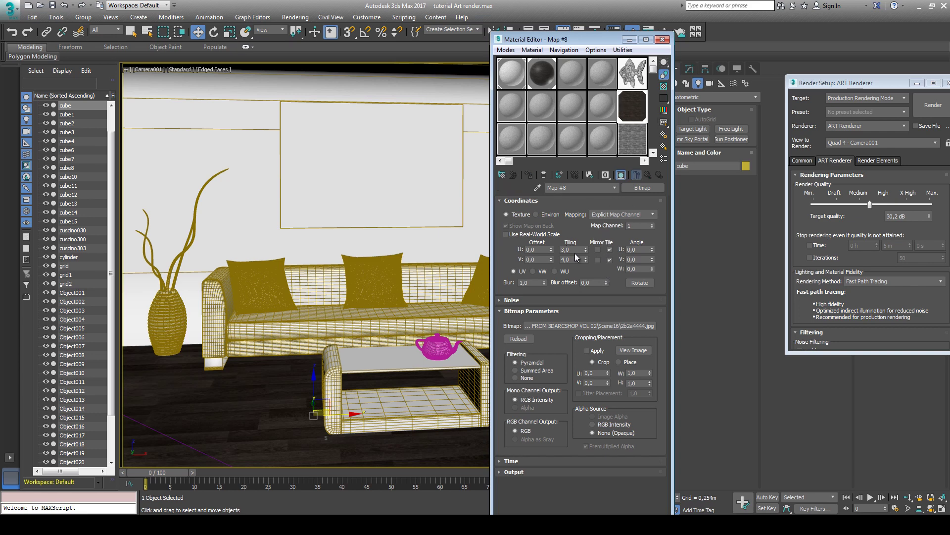
Step: Instance 2b2a-bump.jpg into the 02 - Default material's Bump Map slot
{"action": "left_click", "coordinate": [546, 78]}
{"action": "left_click", "coordinate": [649, 175]}
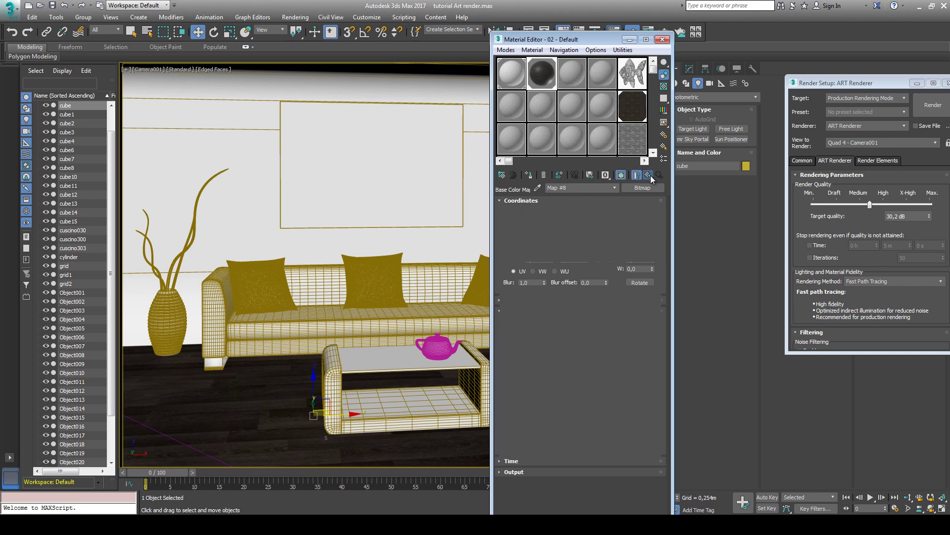
{"action": "left_click_drag", "start_coordinate": [600, 322], "coordinate": [600, 107]}
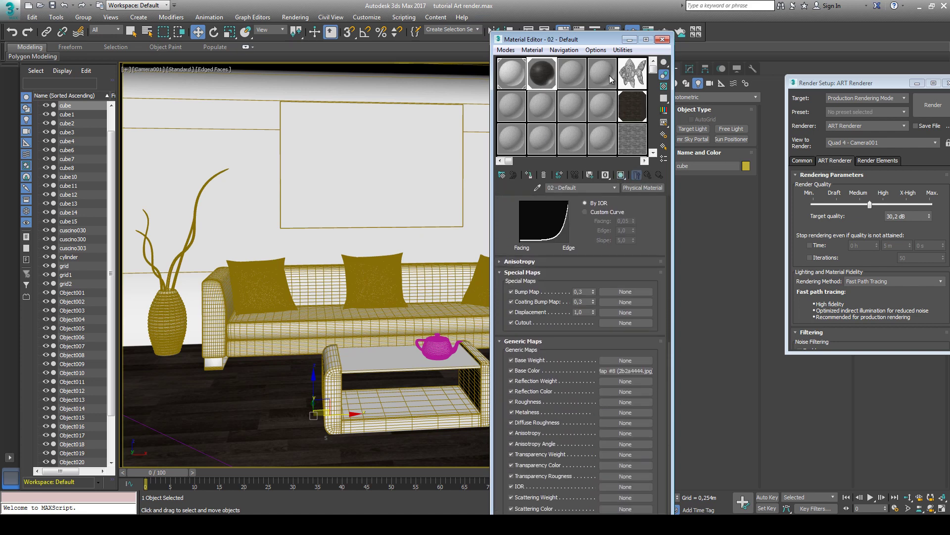
{"action": "scroll", "coordinate": [512, 288], "scroll_direction": "down", "scroll_amount": 2}
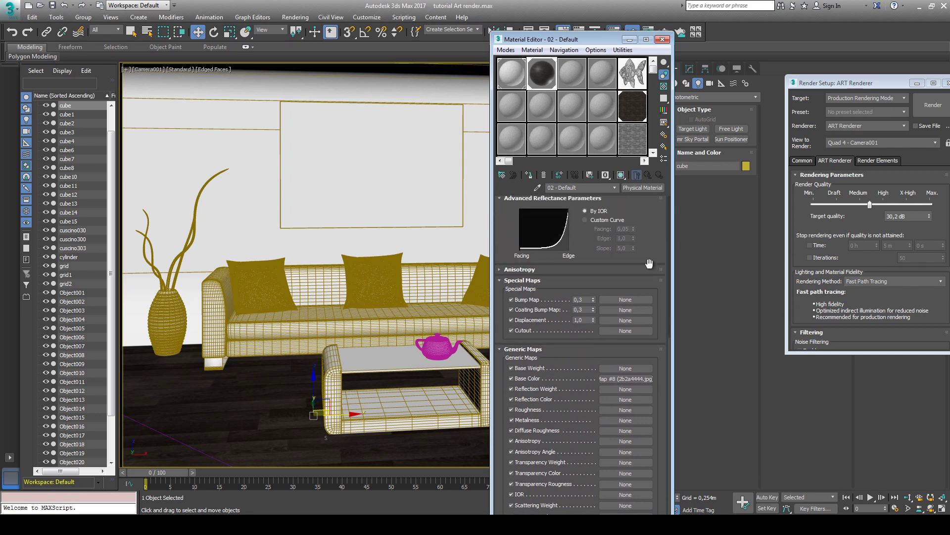
{"action": "left_click", "coordinate": [613, 300]}
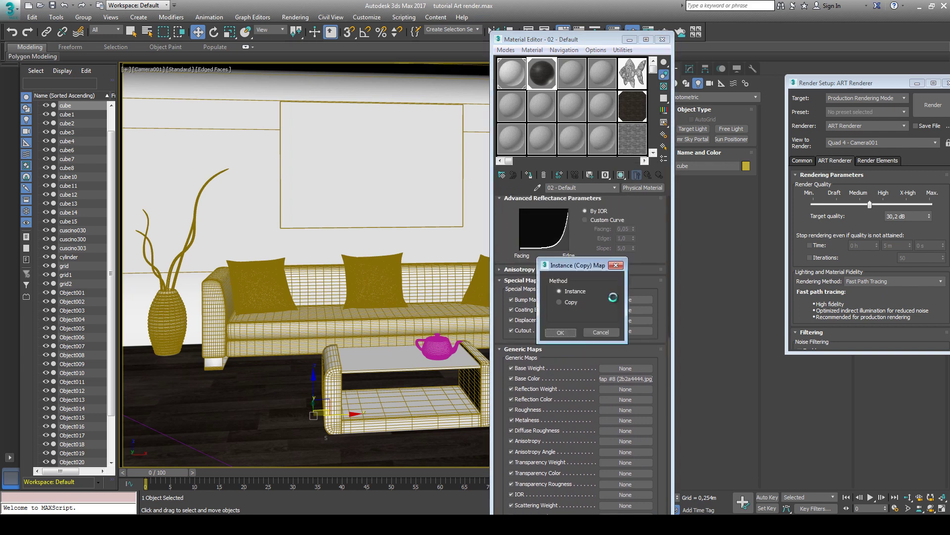
{"action": "left_click", "coordinate": [567, 333]}
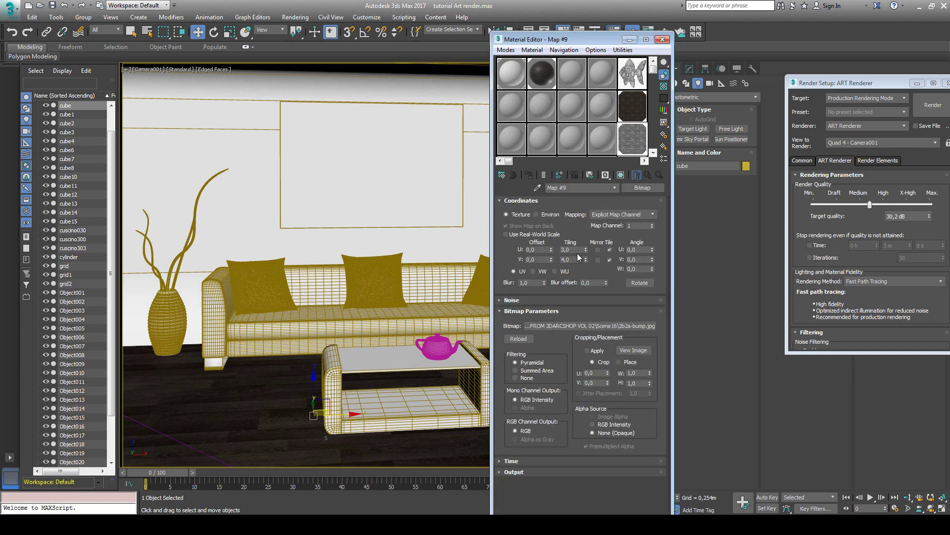
{"action": "left_click", "coordinate": [544, 82]}
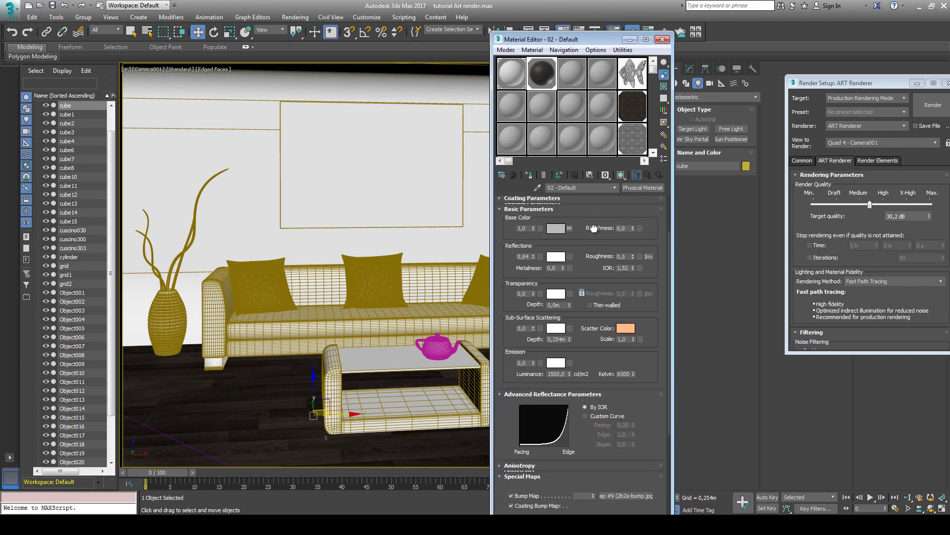
{"action": "scroll", "coordinate": [602, 268], "scroll_direction": "down", "scroll_amount": 3}
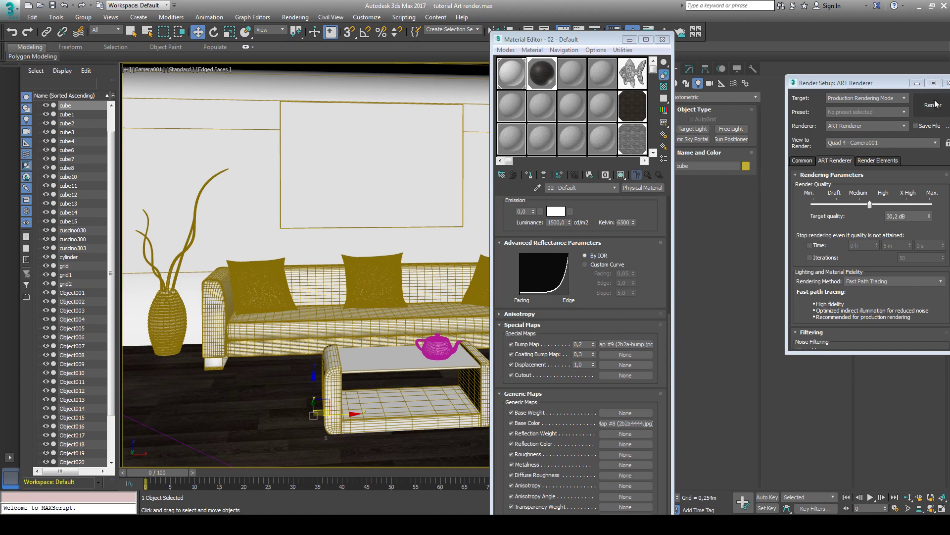
Step: Set the render output size to 800x600 and render a test image of Camera001
{"action": "left_click", "coordinate": [802, 161]}
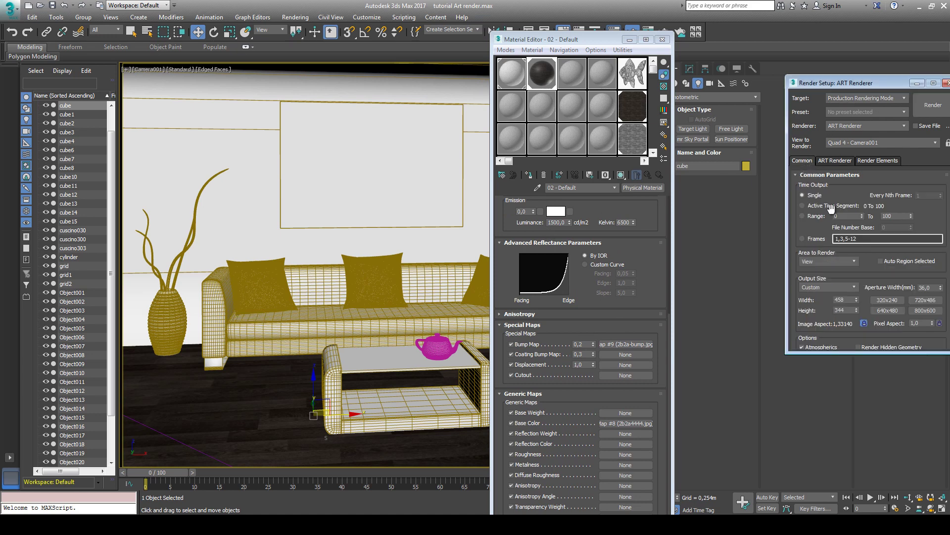
{"action": "left_click", "coordinate": [918, 311]}
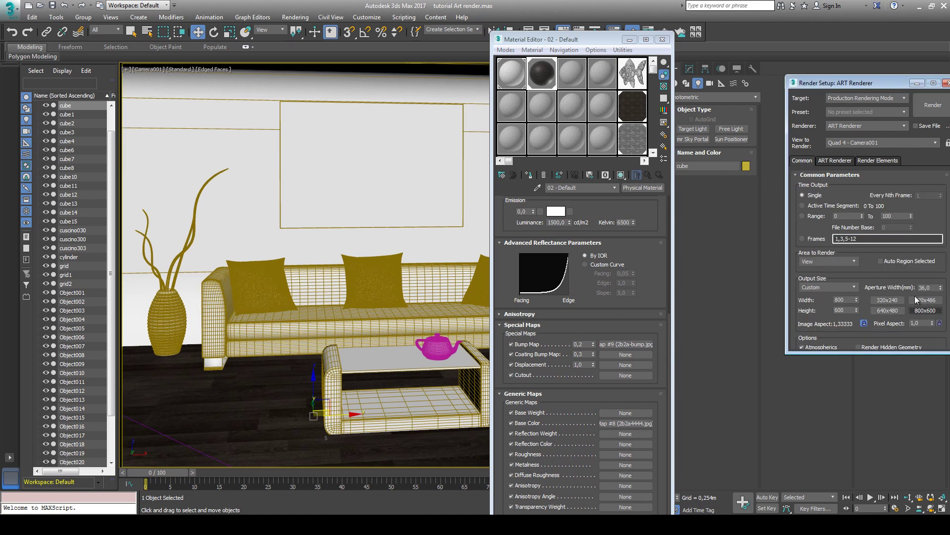
{"action": "left_click", "coordinate": [921, 110]}
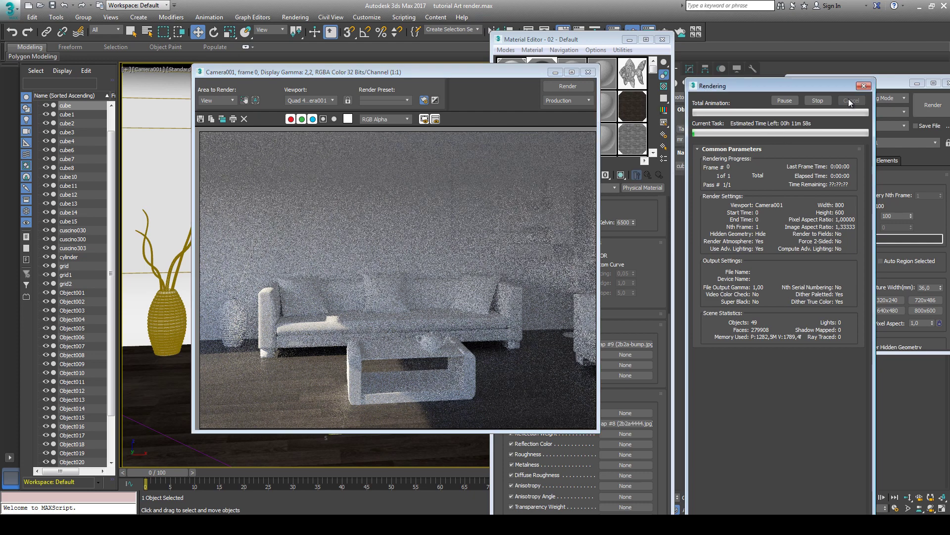
Step: Make 03 - Default an Advanced Physical Material with black base colour and 0,24 roughness
{"action": "left_click", "coordinate": [588, 71]}
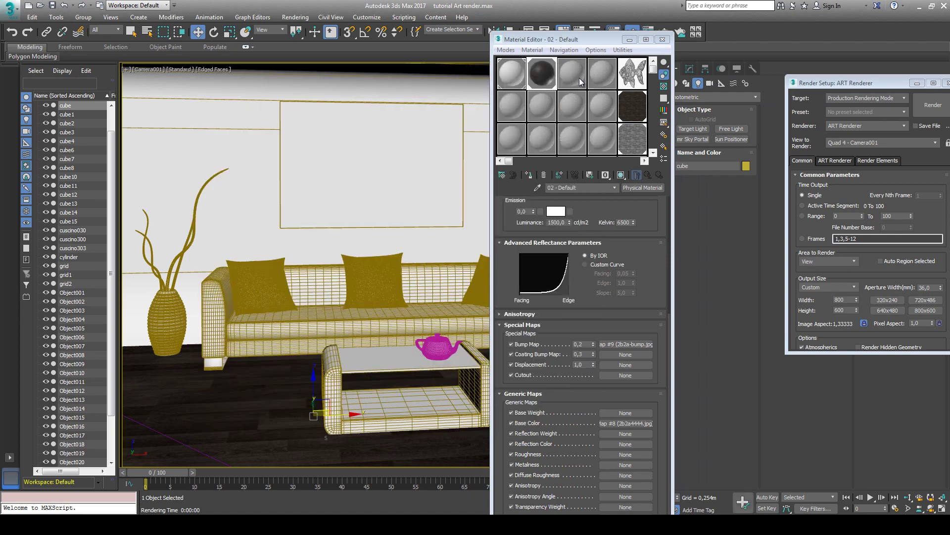
{"action": "left_click", "coordinate": [635, 189]}
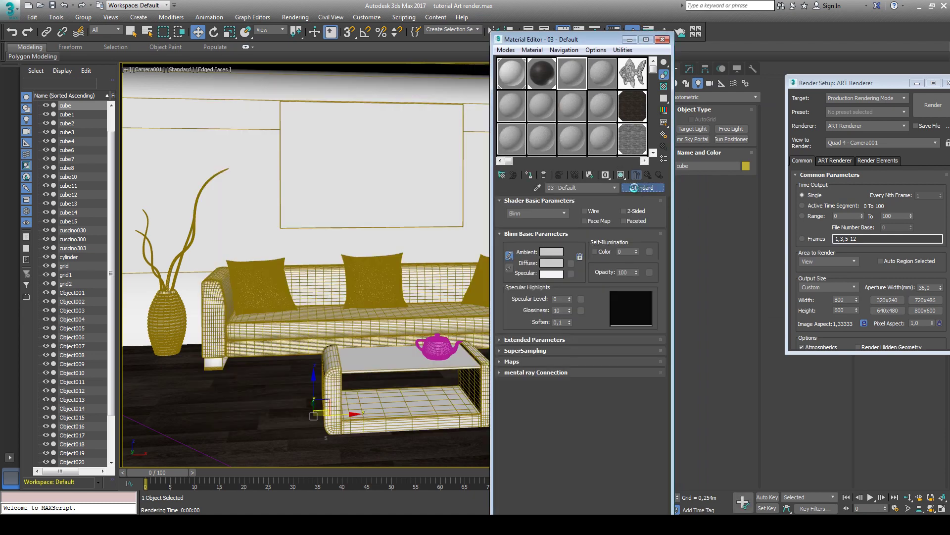
{"action": "double_click", "coordinate": [417, 253]}
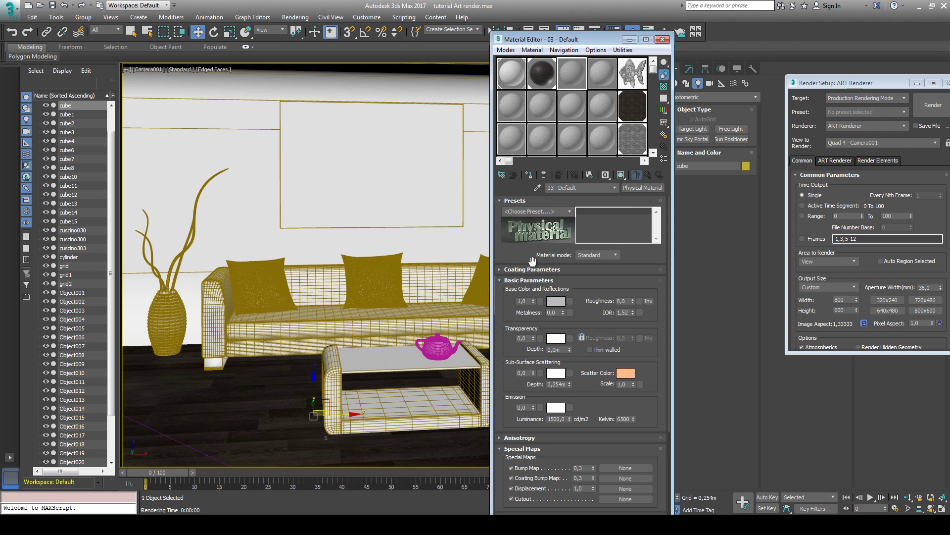
{"action": "left_click", "coordinate": [617, 255]}
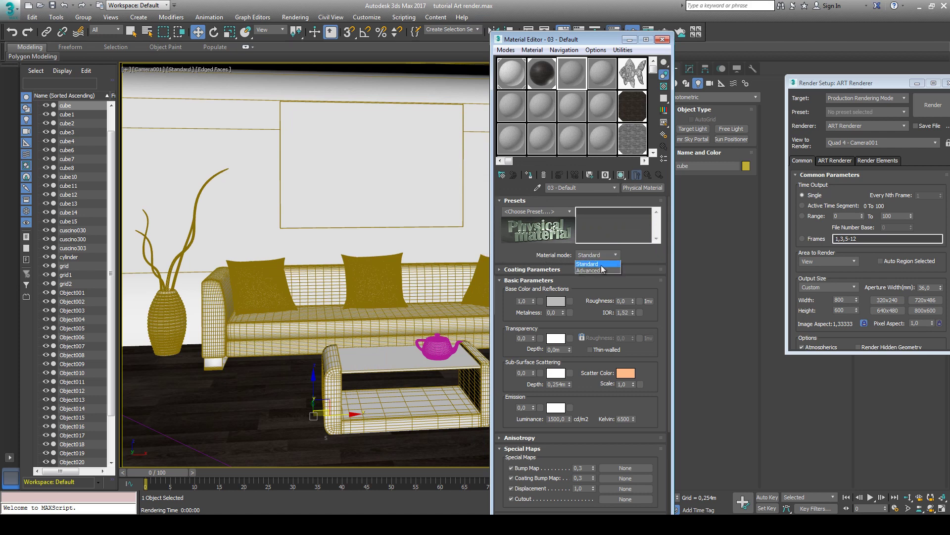
{"action": "left_click", "coordinate": [555, 299]}
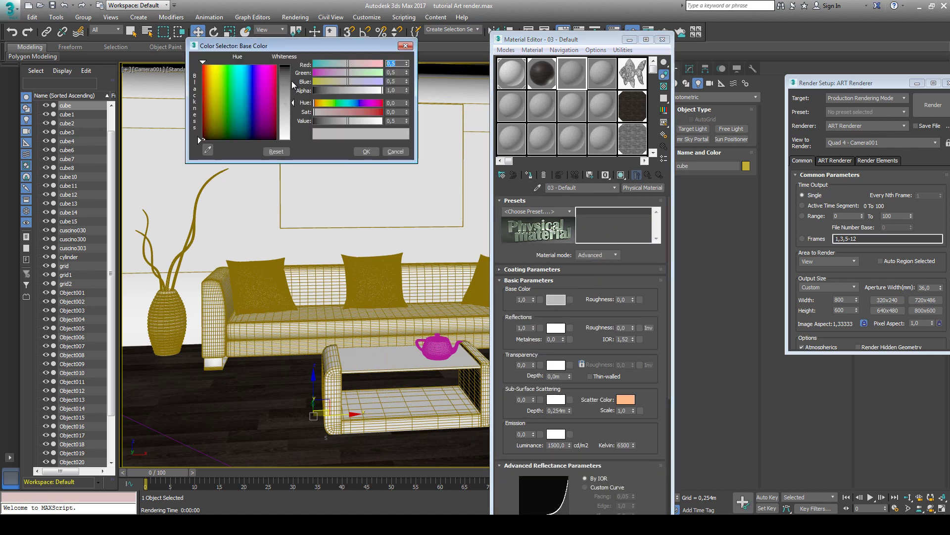
{"action": "left_click_drag", "start_coordinate": [294, 85], "coordinate": [292, 140]}
{"action": "left_click", "coordinate": [367, 152]}
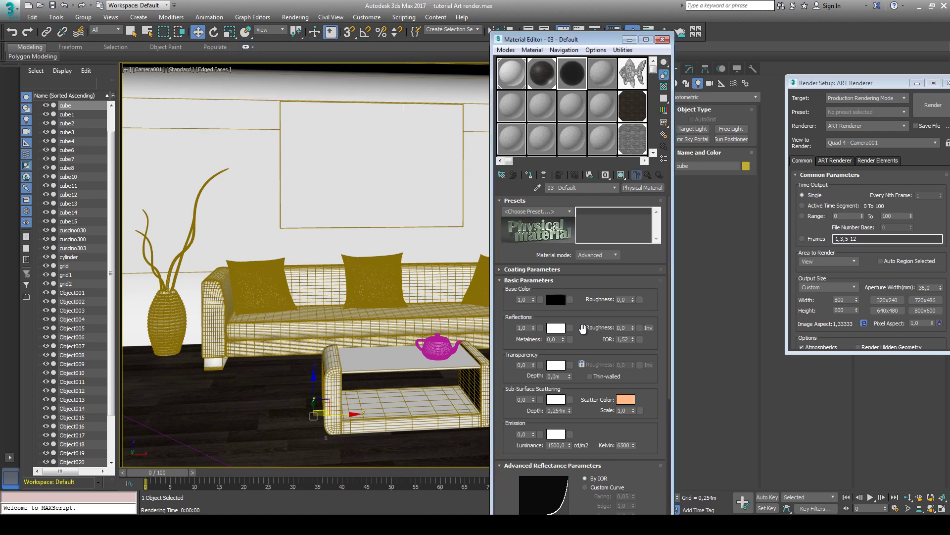
{"action": "mouse_move", "coordinate": [583, 328]}
{"action": "left_mouse_down"}
{"action": "mouse_move", "coordinate": [584, 320]}
{"action": "mouse_move", "coordinate": [533, 337]}
{"action": "left_mouse_up"}
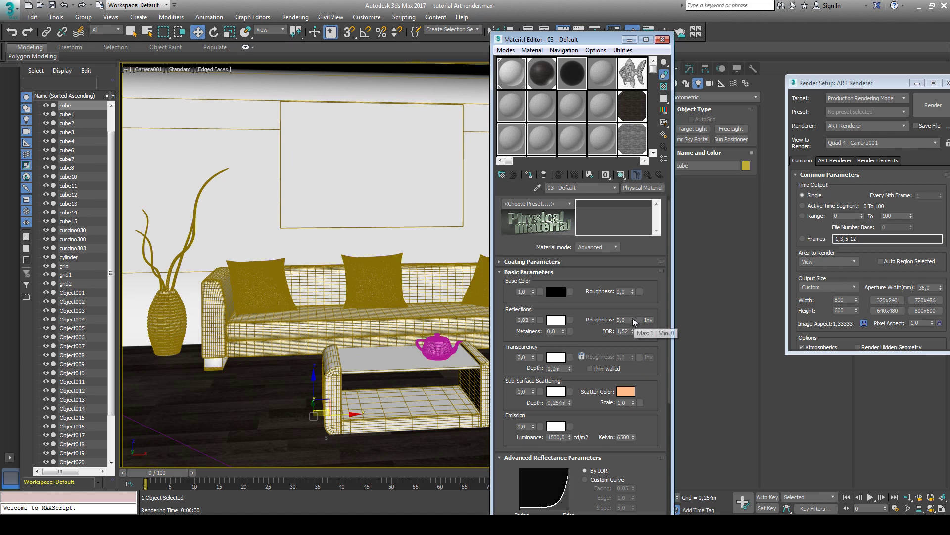
{"action": "left_click_drag", "start_coordinate": [634, 320], "coordinate": [635, 308]}
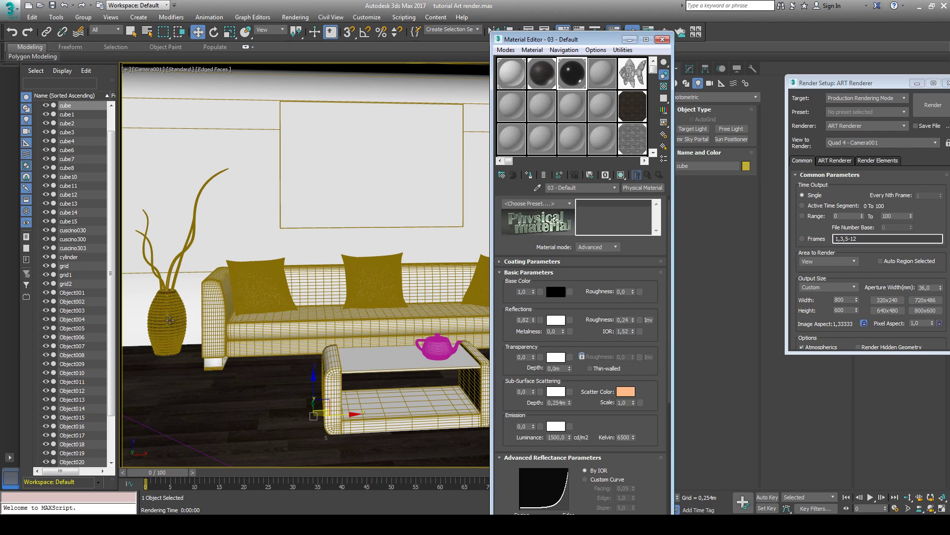
Step: Assign the black 03 - Default material to the table leg, shelf and right side piece
{"action": "left_click", "coordinate": [333, 384]}
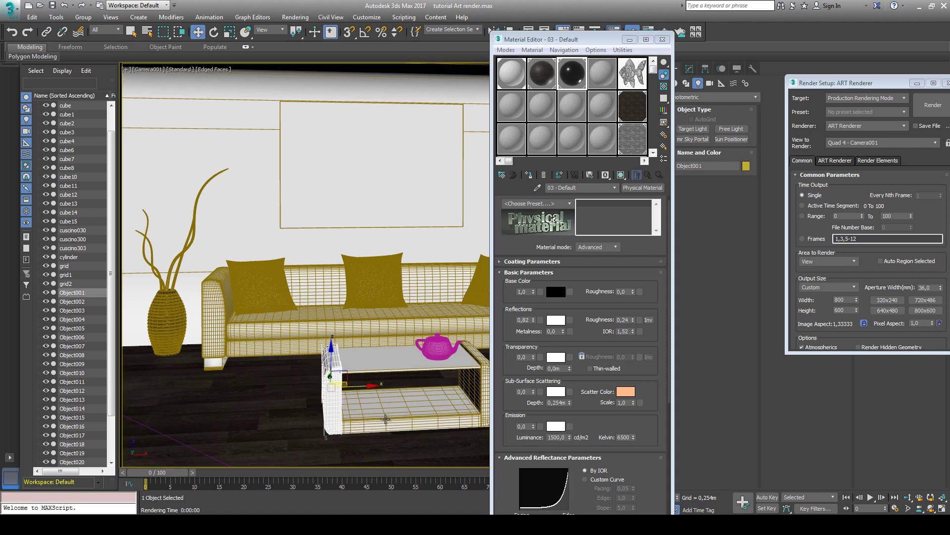
{"action": "left_click", "coordinate": [385, 419], "text": "ctrl"}
{"action": "left_click", "coordinate": [475, 381], "text": "ctrl"}
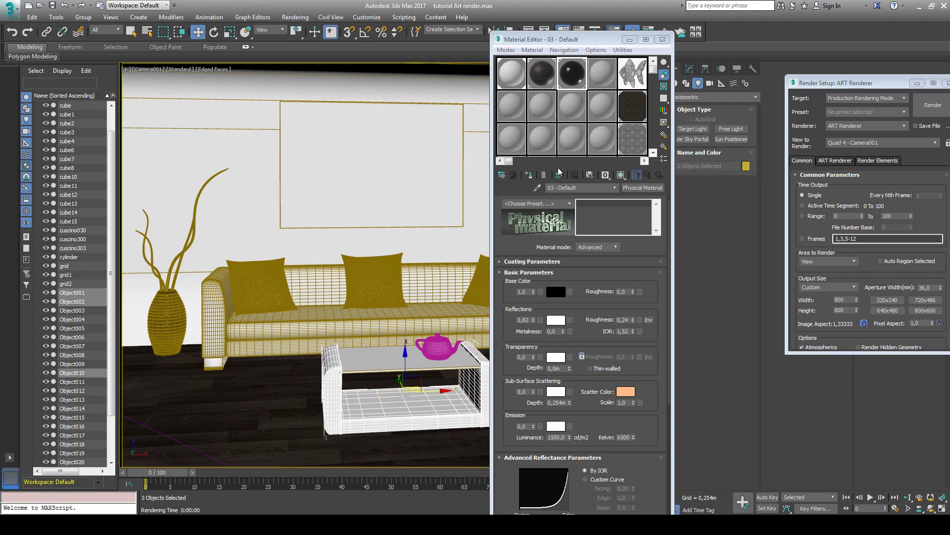
{"action": "left_click", "coordinate": [570, 78]}
{"action": "left_click", "coordinate": [529, 174]}
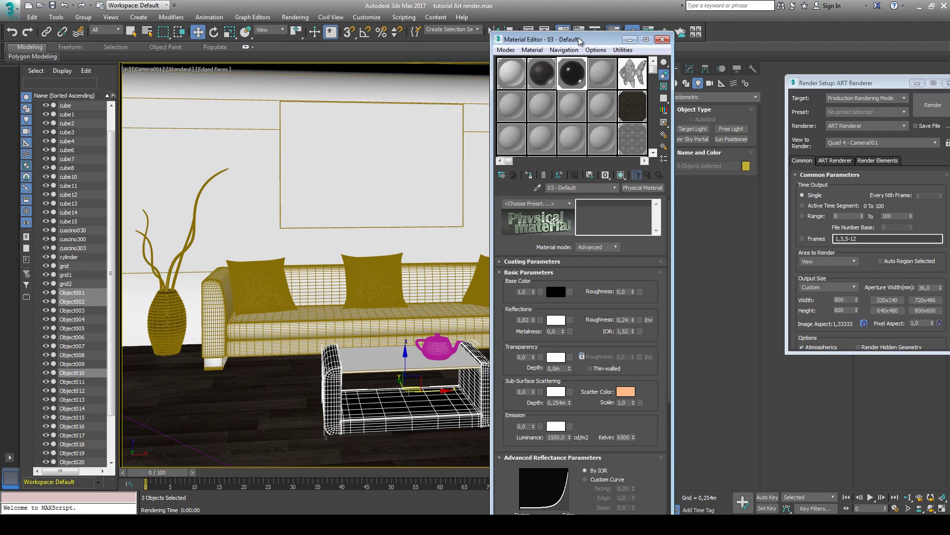
{"action": "left_click_drag", "start_coordinate": [580, 40], "coordinate": [653, 32]}
{"action": "left_click", "coordinate": [672, 71]}
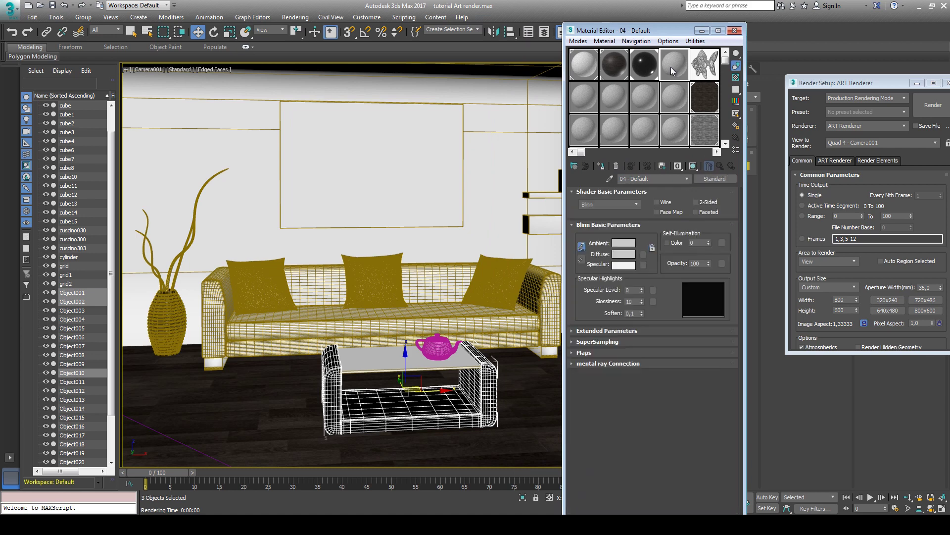
Step: Make 04 - Default a Glass (Solid Geometry) Physical Material and assign it to the table top
{"action": "left_click", "coordinate": [715, 179]}
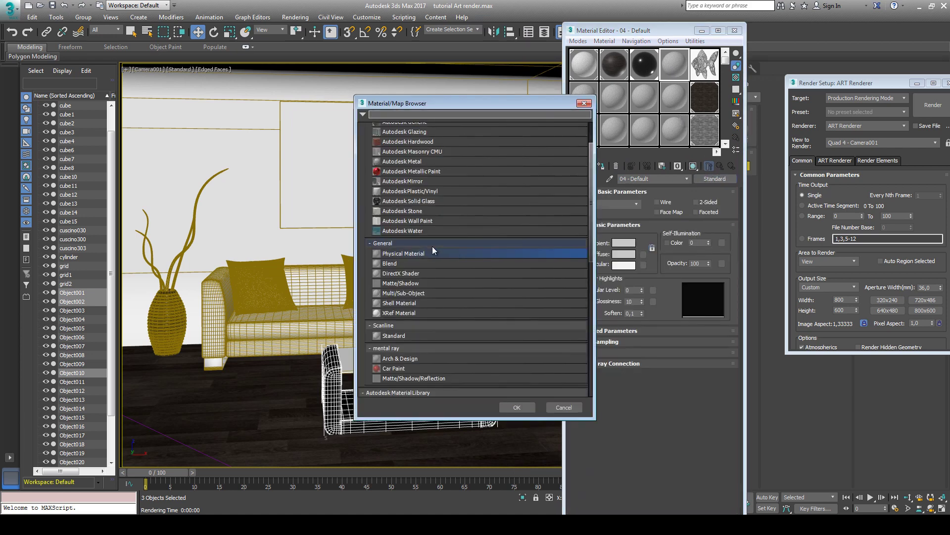
{"action": "double_click", "coordinate": [411, 254]}
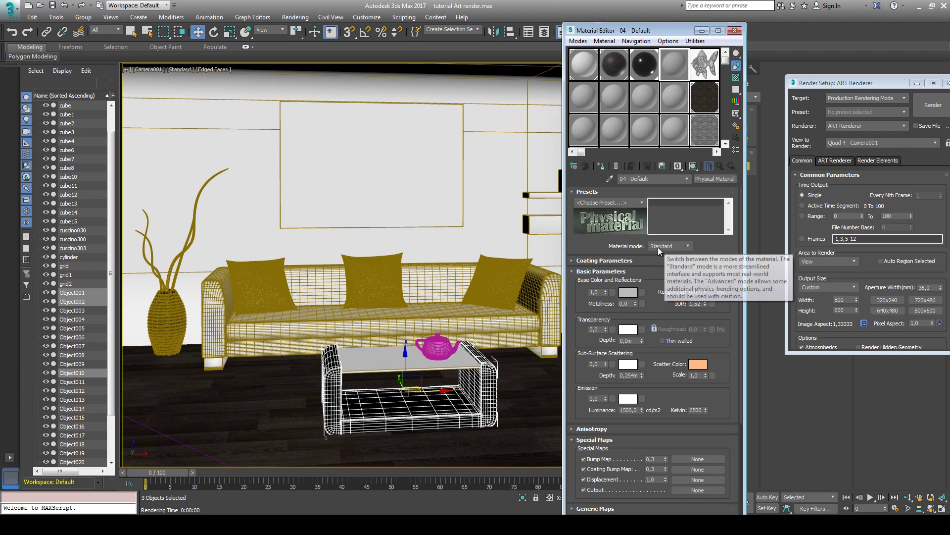
{"action": "left_click", "coordinate": [644, 202]}
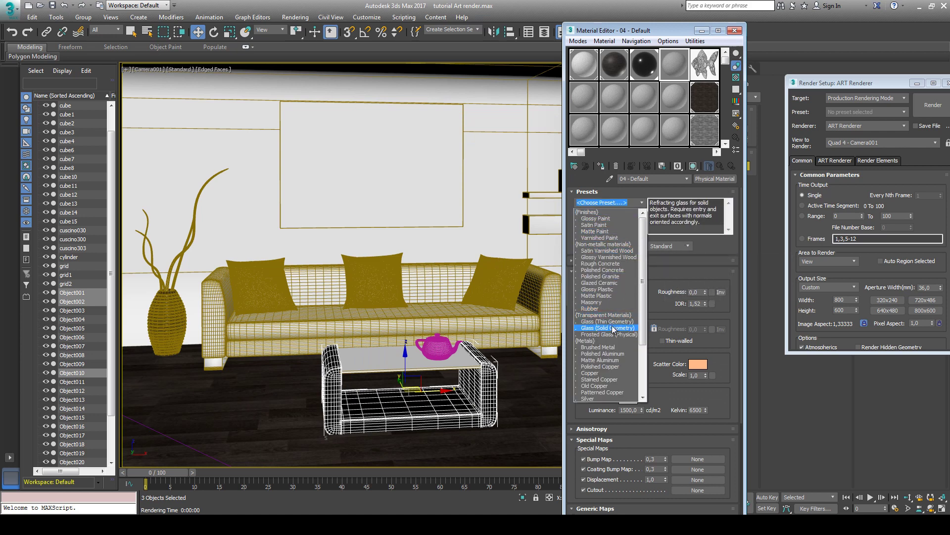
{"action": "left_click", "coordinate": [614, 329]}
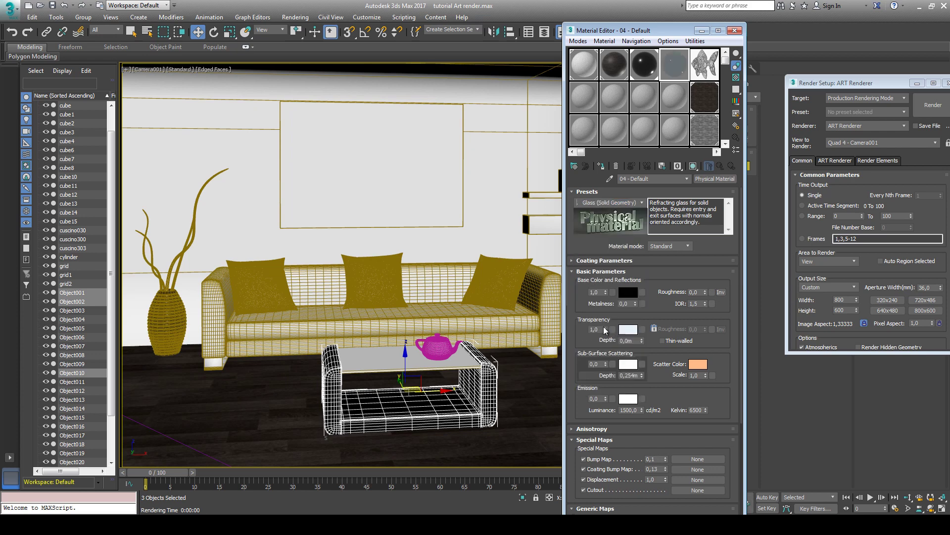
{"action": "left_click", "coordinate": [386, 364]}
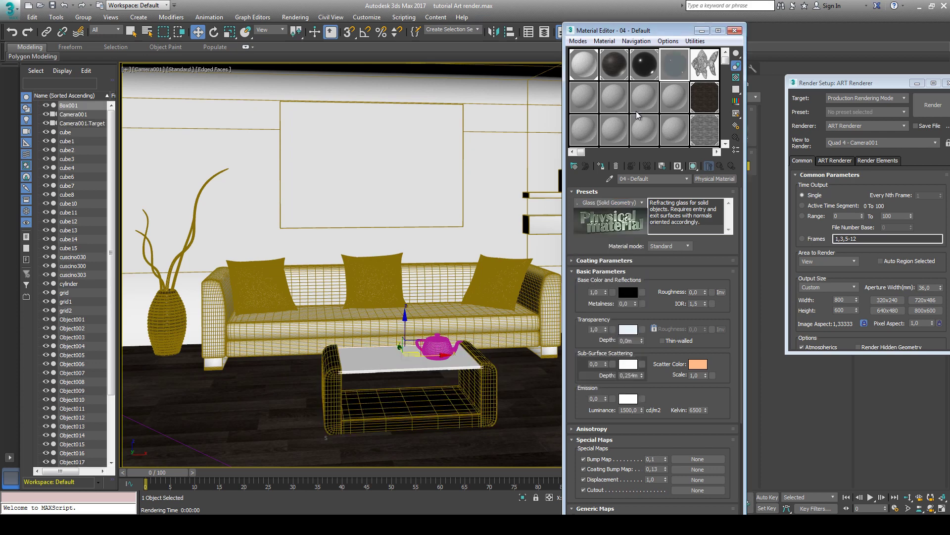
{"action": "left_click", "coordinate": [601, 168]}
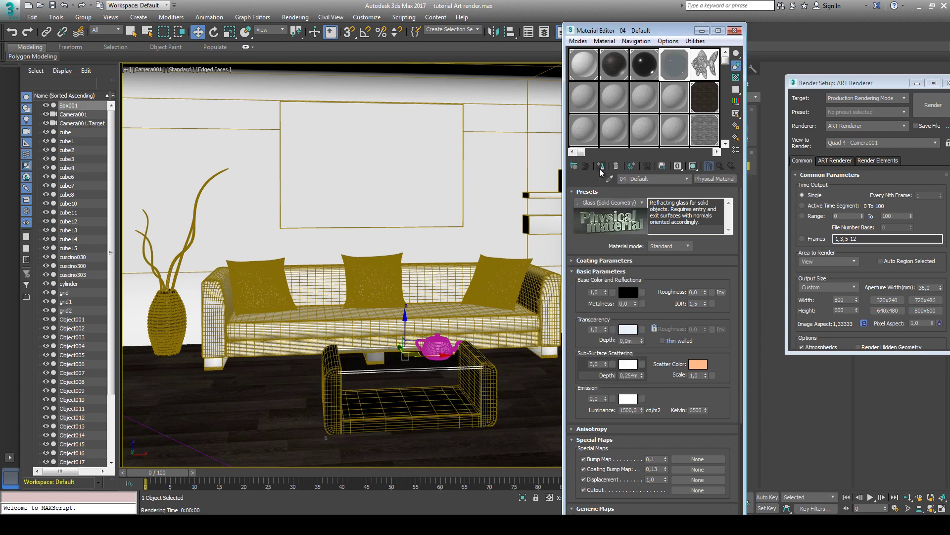
Step: Make 07 an Advanced Physical Material with white base colour and metalness 1,0
{"action": "left_click", "coordinate": [584, 96]}
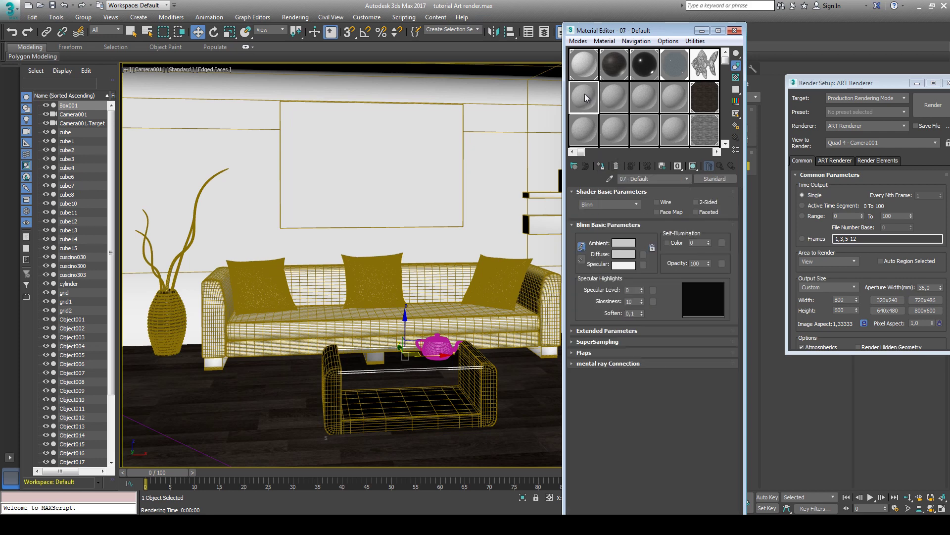
{"action": "left_click", "coordinate": [718, 179]}
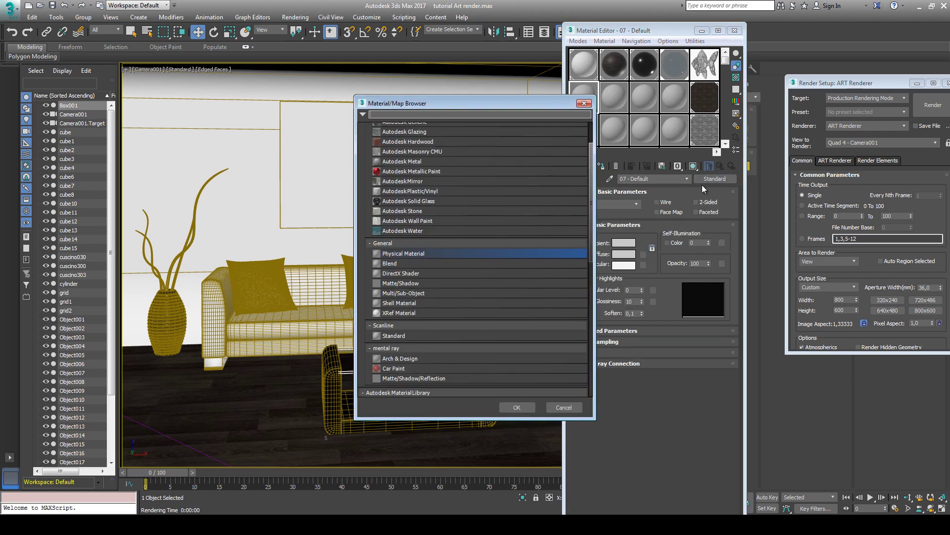
{"action": "double_click", "coordinate": [419, 254]}
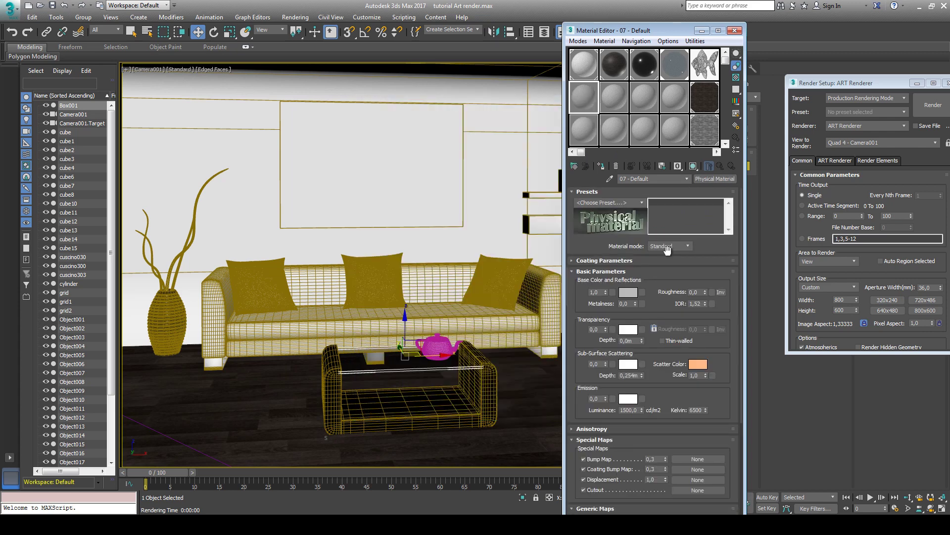
{"action": "left_click", "coordinate": [685, 247]}
{"action": "left_click", "coordinate": [667, 262]}
{"action": "left_click", "coordinate": [628, 290]}
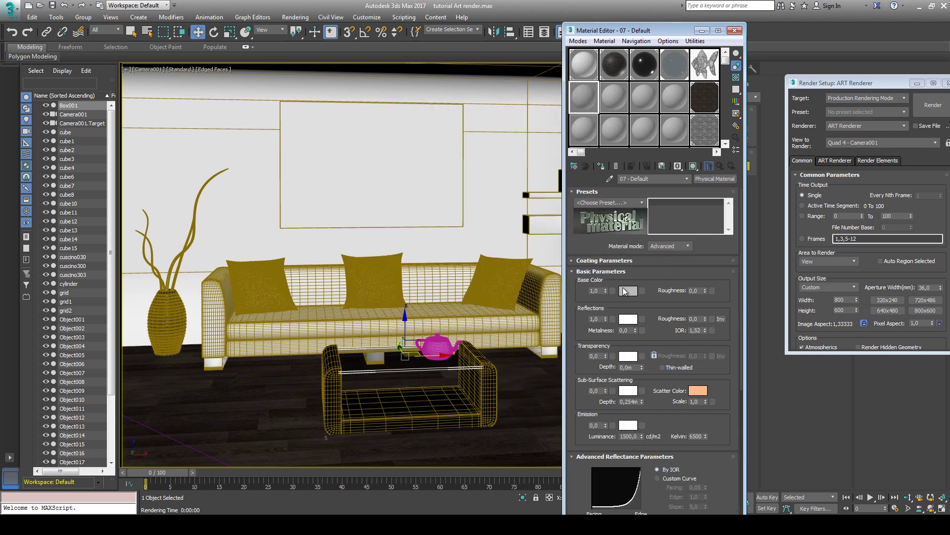
{"action": "left_click_drag", "start_coordinate": [287, 125], "coordinate": [286, 65]}
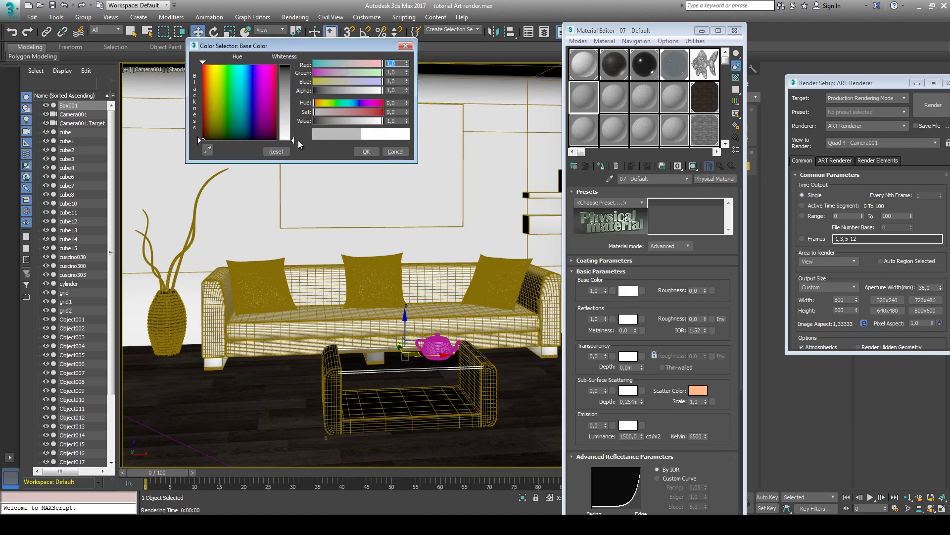
{"action": "left_click", "coordinate": [366, 152]}
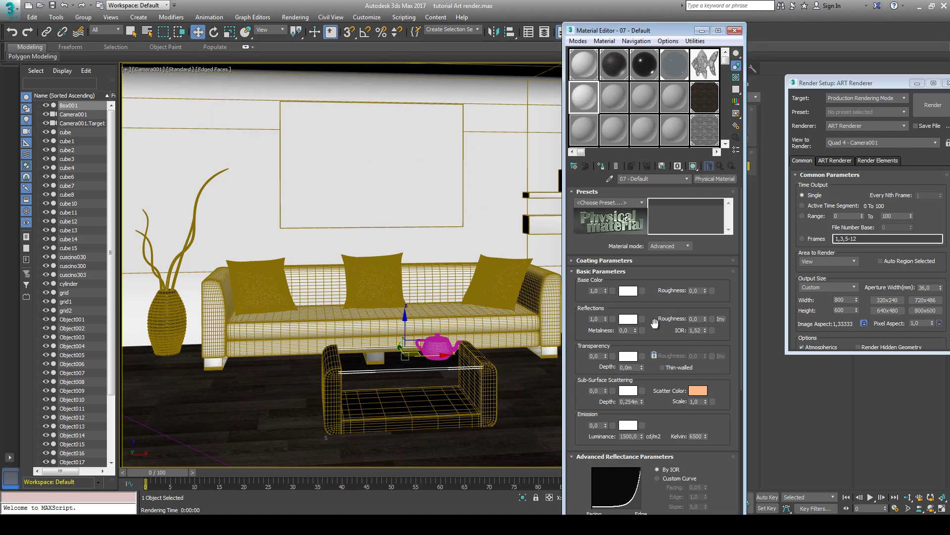
{"action": "left_click_drag", "start_coordinate": [635, 330], "coordinate": [638, 241]}
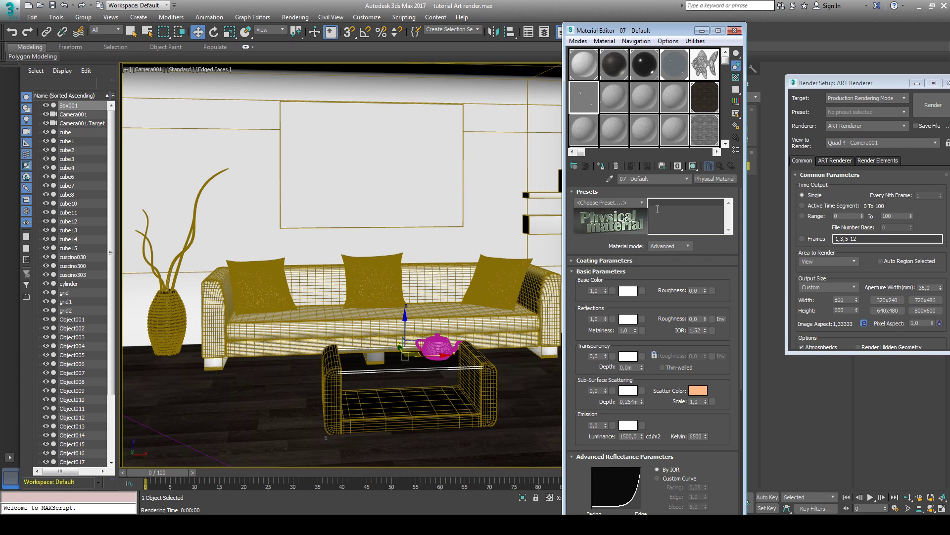
Step: Drag the metallic 07 material onto two decor objects and start a test render
{"action": "left_click_drag", "start_coordinate": [638, 31], "coordinate": [750, 56]}
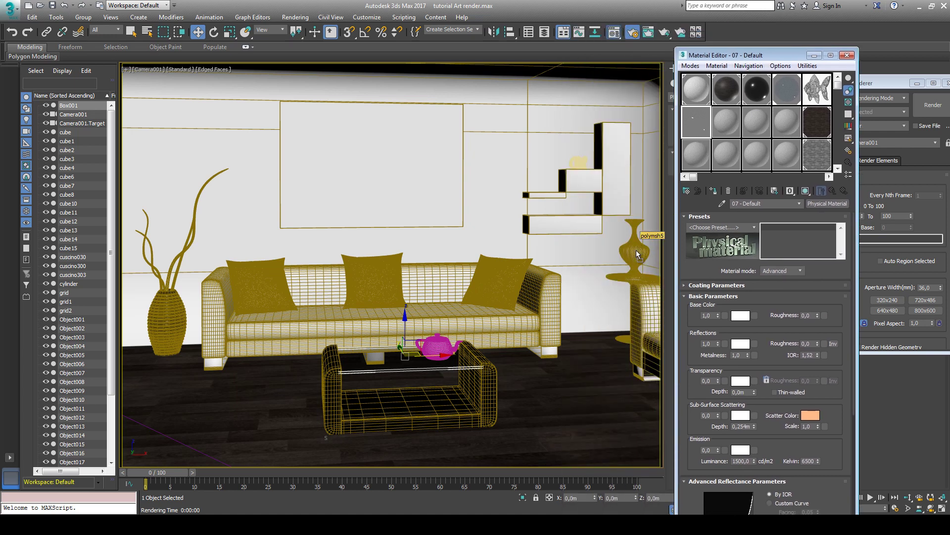
{"action": "left_click_drag", "start_coordinate": [697, 127], "coordinate": [582, 166]}
{"action": "mouse_move", "coordinate": [698, 126]}
{"action": "left_mouse_down"}
{"action": "mouse_move", "coordinate": [464, 343]}
{"action": "mouse_move", "coordinate": [439, 350]}
{"action": "mouse_move", "coordinate": [439, 343]}
{"action": "left_mouse_up"}
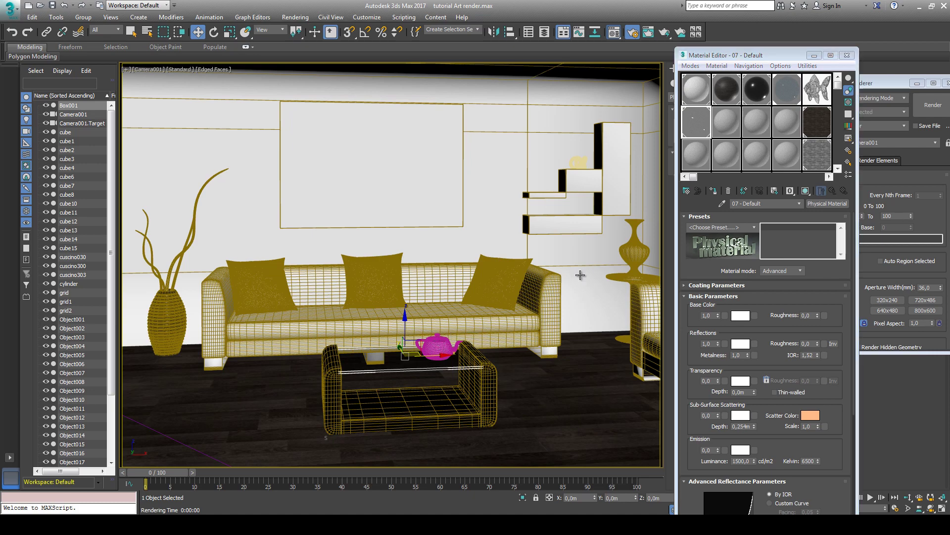
{"action": "left_click", "coordinate": [933, 106]}
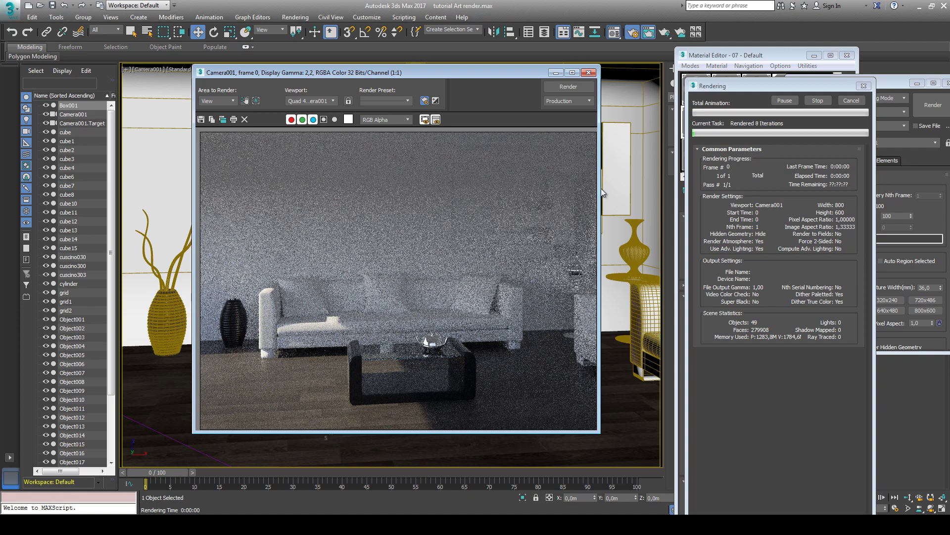
Step: Cancel the running ART render and close the rendered frame window
{"action": "left_click", "coordinate": [848, 100]}
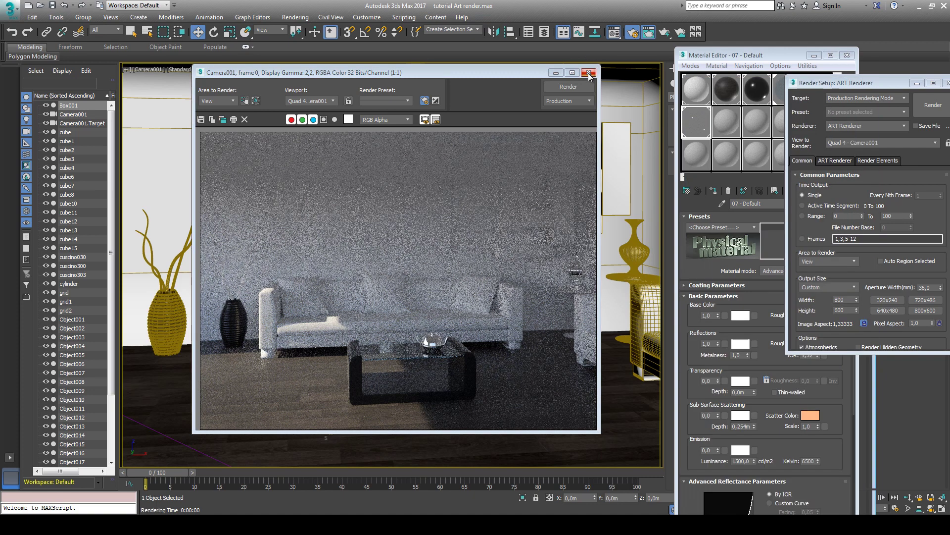
{"action": "left_click", "coordinate": [589, 73]}
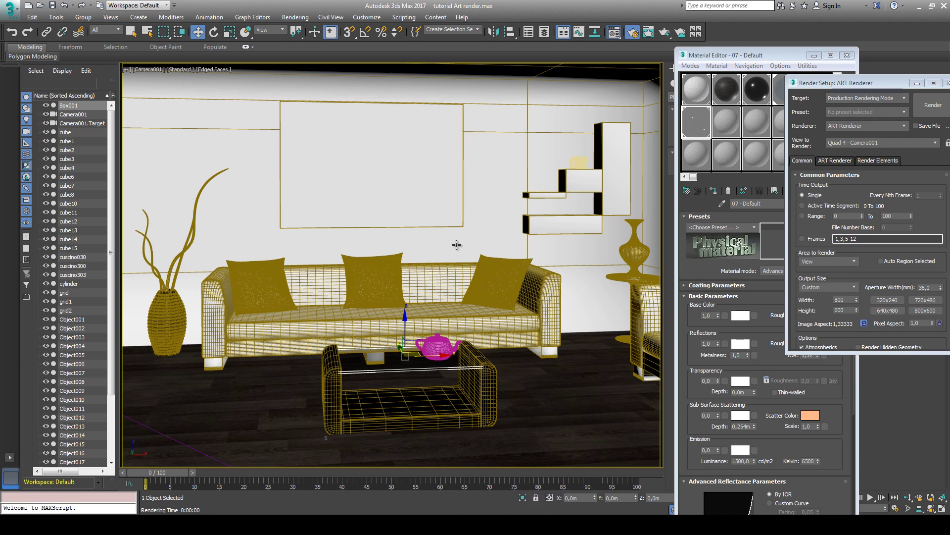
Step: Make 08 an Advanced Physical Material with a dark grey 0,149 base colour
{"action": "left_click_drag", "start_coordinate": [750, 57], "coordinate": [652, 56]}
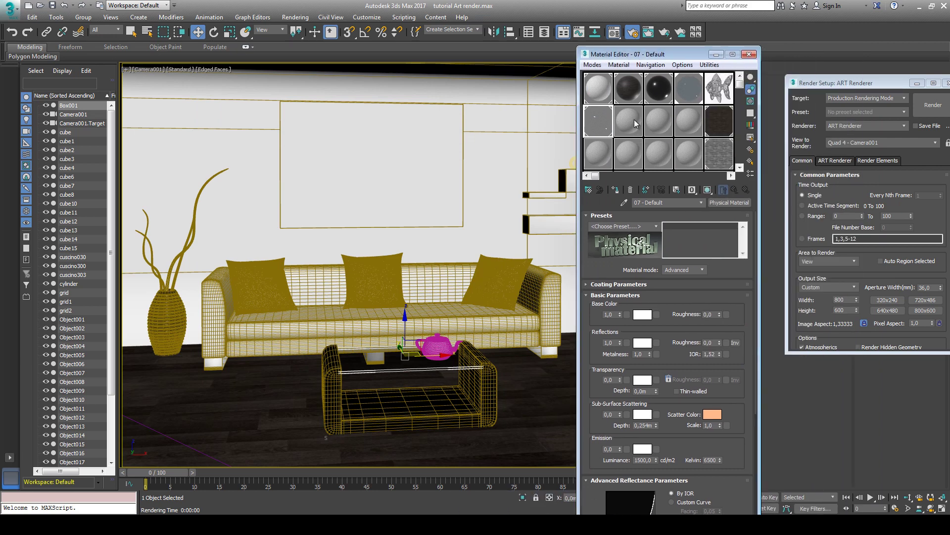
{"action": "left_click", "coordinate": [634, 119]}
{"action": "left_click", "coordinate": [728, 203]}
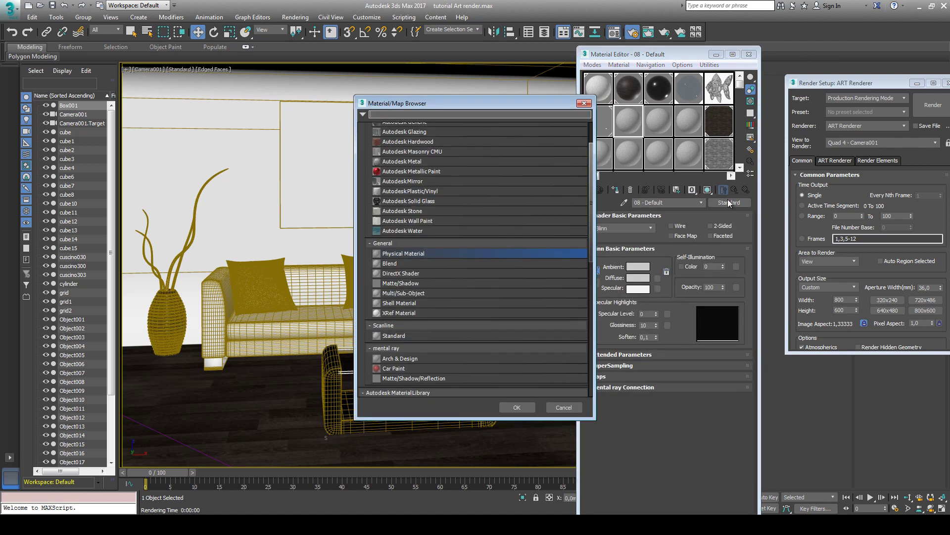
{"action": "double_click", "coordinate": [407, 252]}
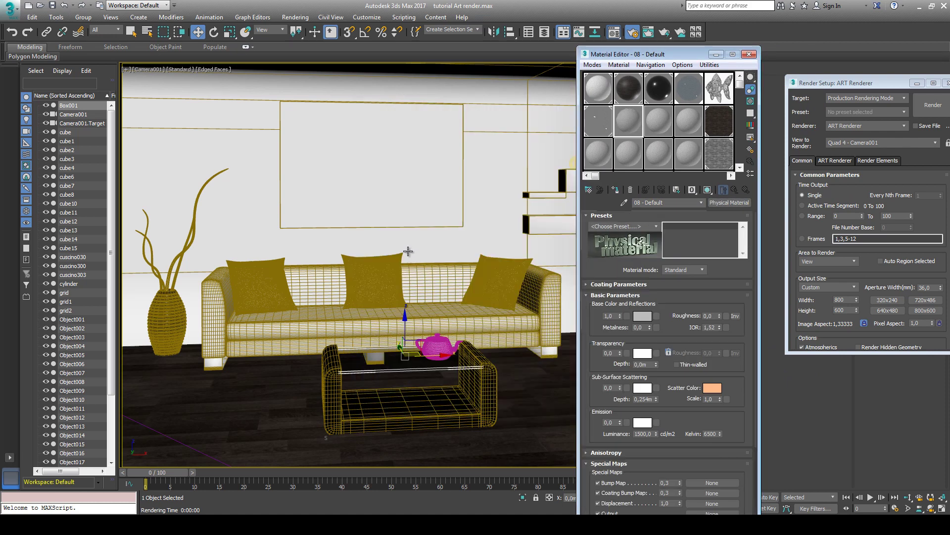
{"action": "left_click", "coordinate": [705, 272]}
{"action": "left_click", "coordinate": [684, 286]}
{"action": "left_click", "coordinate": [646, 315]}
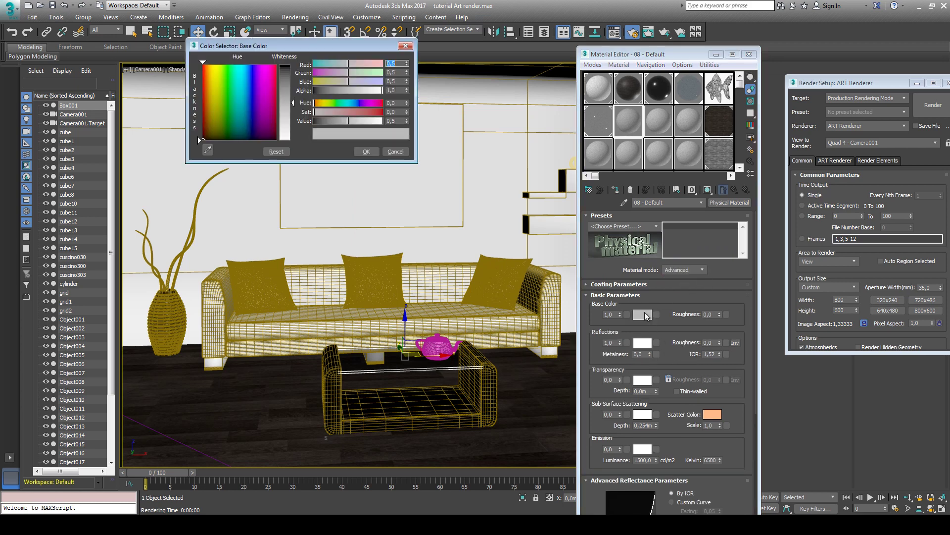
{"action": "left_click_drag", "start_coordinate": [290, 108], "coordinate": [292, 76]}
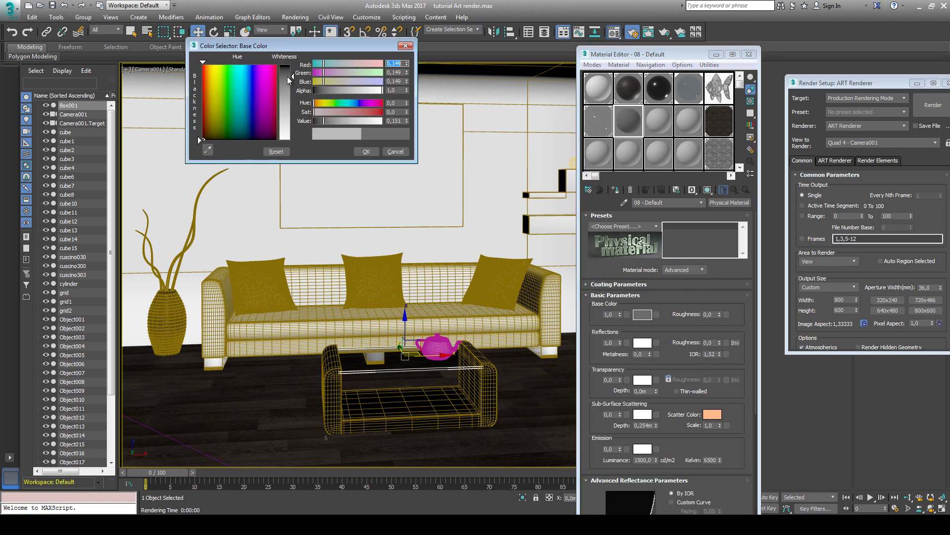
{"action": "left_click", "coordinate": [366, 151]}
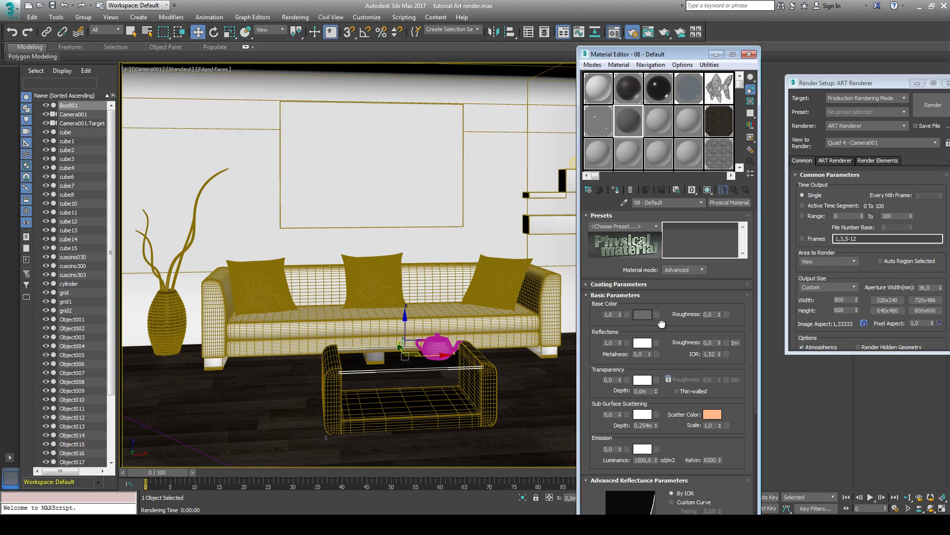
Step: Set 08's reflection weight to 0,21 and roughness to 0,54, then select the cube6 wall
{"action": "scroll", "coordinate": [662, 323], "scroll_direction": "down", "scroll_amount": 1}
{"action": "left_click_drag", "start_coordinate": [620, 331], "coordinate": [622, 376]}
{"action": "left_click_drag", "start_coordinate": [719, 331], "coordinate": [720, 303]}
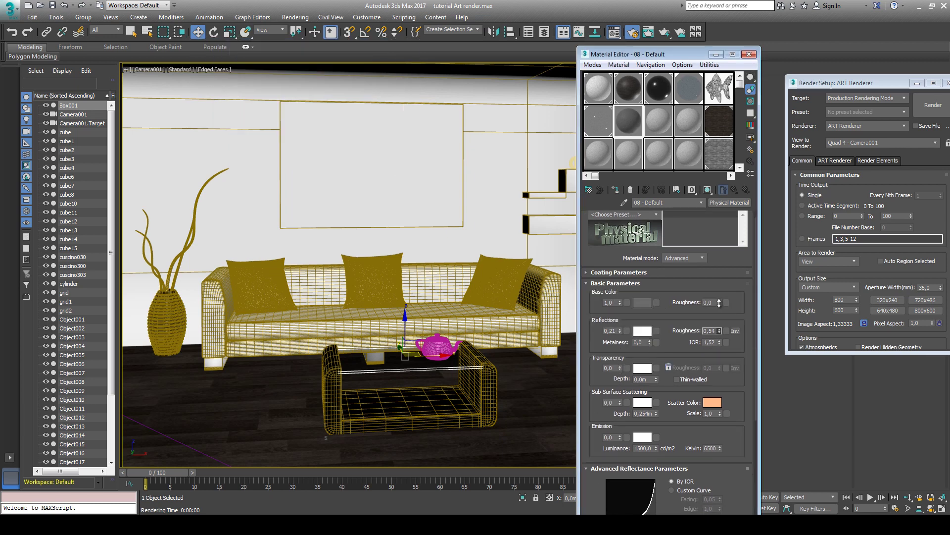
{"action": "mouse_move", "coordinate": [682, 53]}
{"action": "left_mouse_down"}
{"action": "mouse_move", "coordinate": [738, 246]}
{"action": "mouse_move", "coordinate": [763, 294]}
{"action": "left_mouse_up"}
{"action": "left_click", "coordinate": [491, 148]}
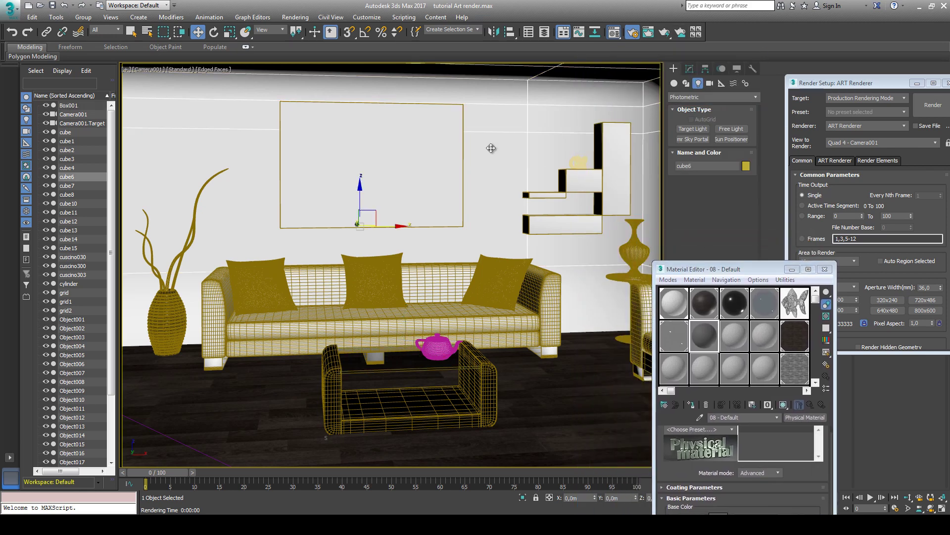
Step: Assign the 08 material to the back wall polygon of cube6
{"action": "left_click", "coordinate": [690, 69]}
{"action": "left_click", "coordinate": [724, 216]}
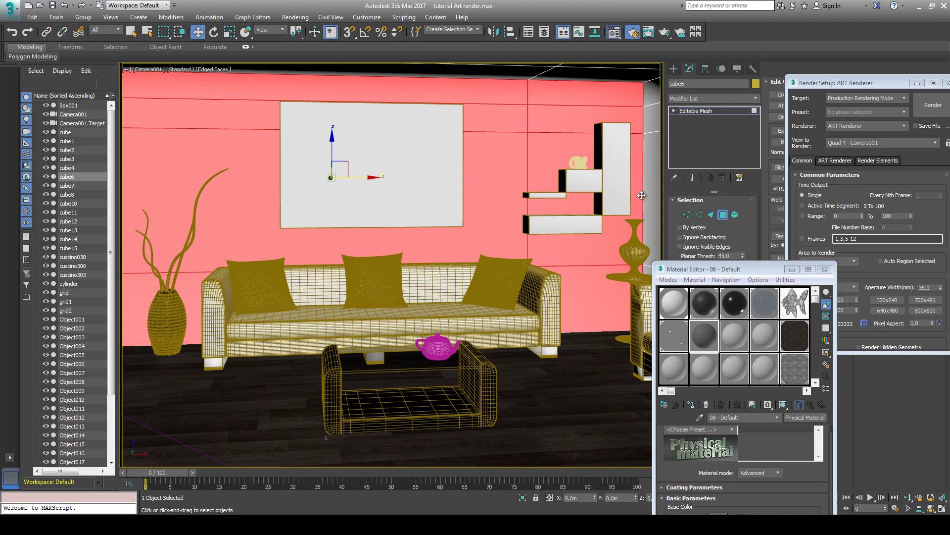
{"action": "left_click_drag", "start_coordinate": [714, 270], "coordinate": [696, 188]}
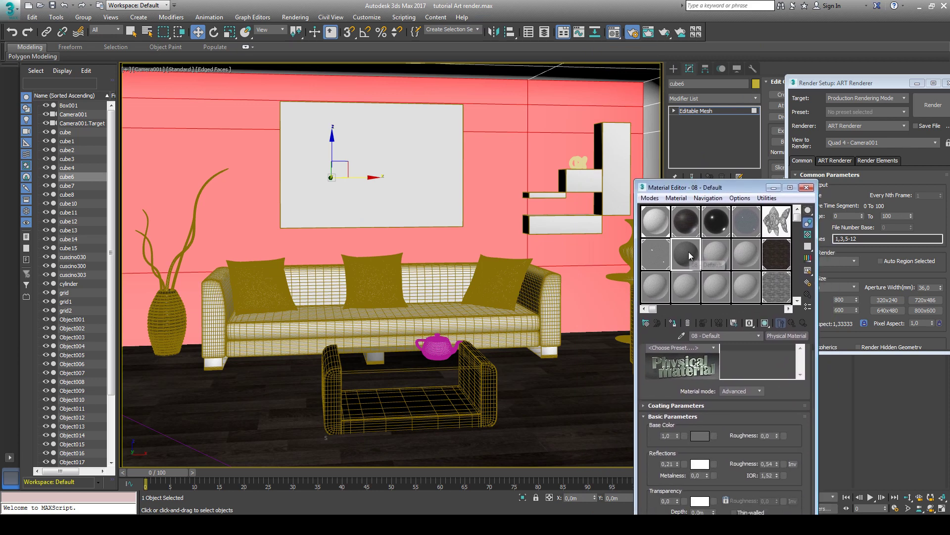
{"action": "left_click", "coordinate": [674, 323]}
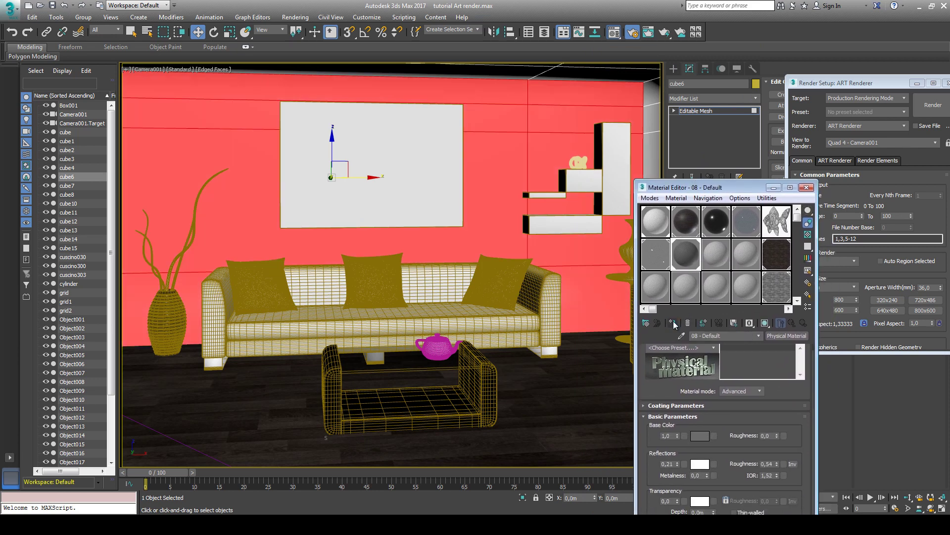
{"action": "mouse_move", "coordinate": [719, 190]}
{"action": "left_mouse_down"}
{"action": "mouse_move", "coordinate": [722, 296]}
{"action": "mouse_move", "coordinate": [662, 227]}
{"action": "left_mouse_up"}
{"action": "left_click", "coordinate": [726, 215]}
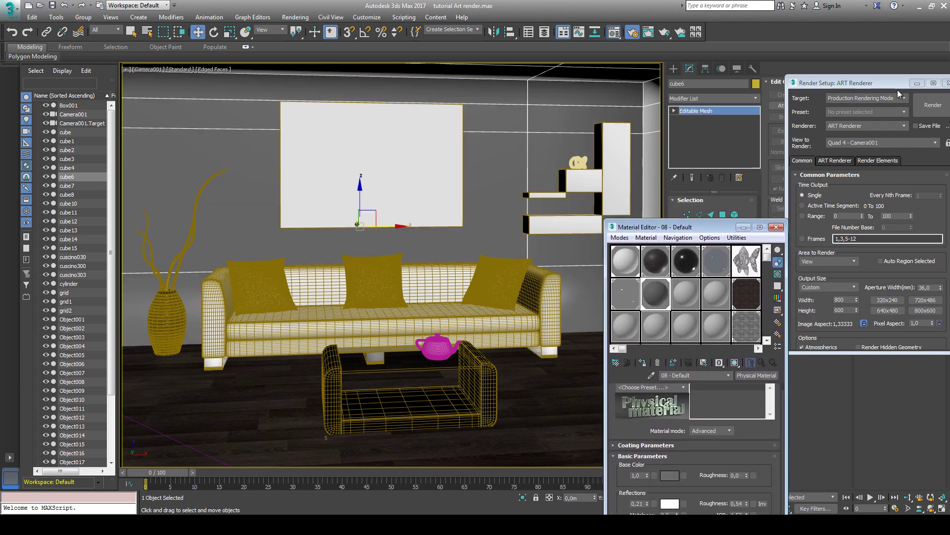
Step: Run a test render of the camera view with the darker wall, then cancel it
{"action": "left_click_drag", "start_coordinate": [889, 84], "coordinate": [759, 84]}
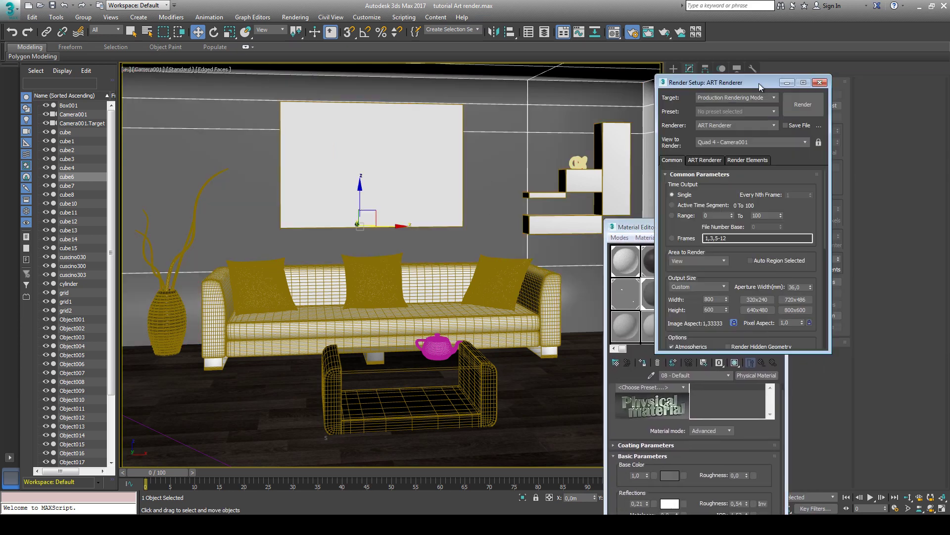
{"action": "left_click", "coordinate": [805, 108]}
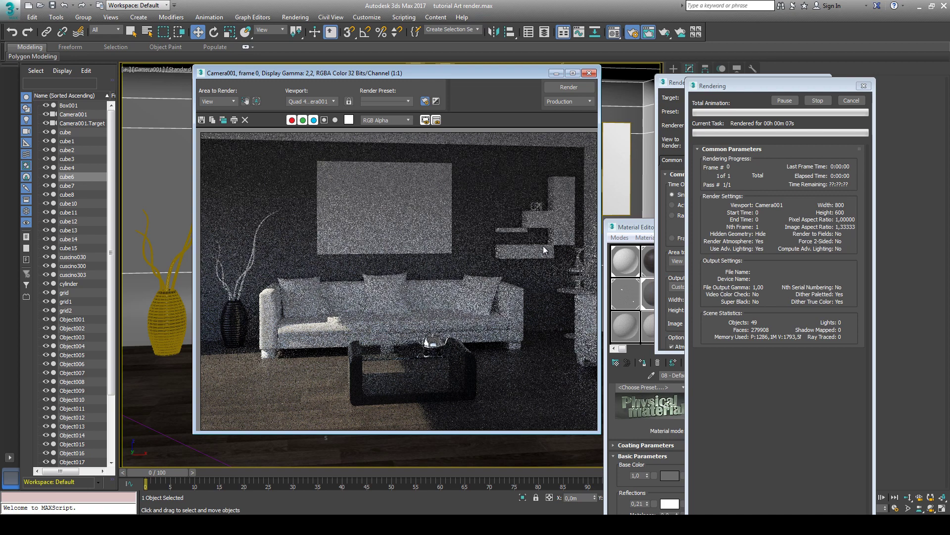
{"action": "left_click", "coordinate": [852, 101]}
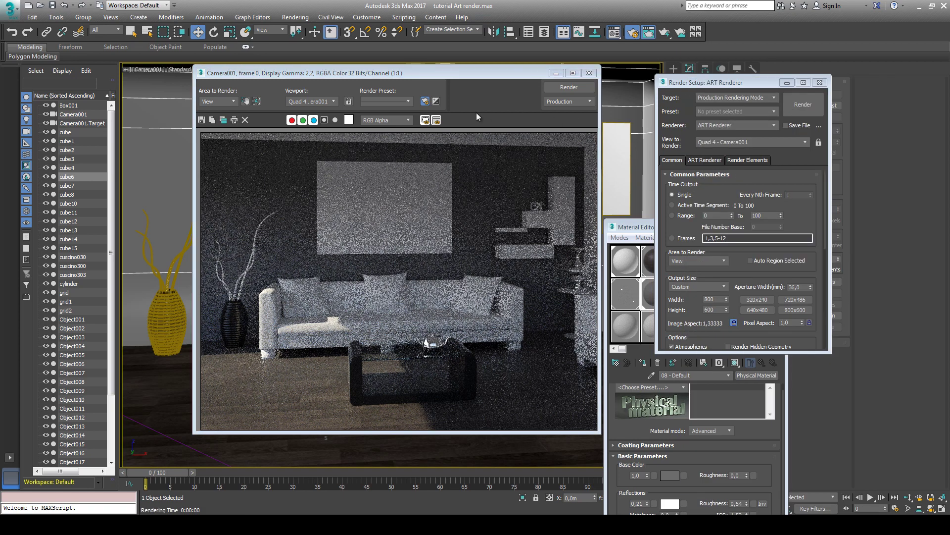
{"action": "left_click", "coordinate": [295, 17]}
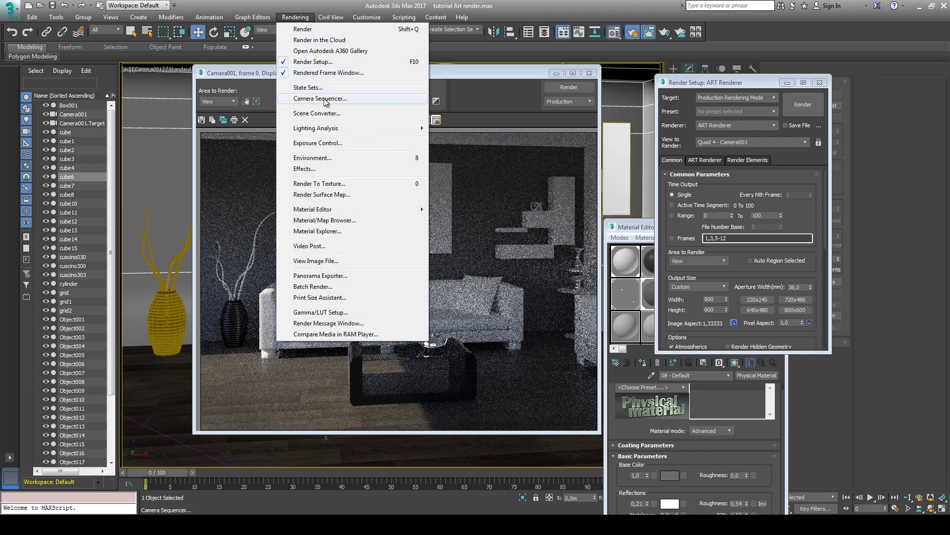
Step: Lower the exposure value to 11,3 EV in Environment and Effects and re-render Camera001
{"action": "left_click", "coordinate": [317, 157]}
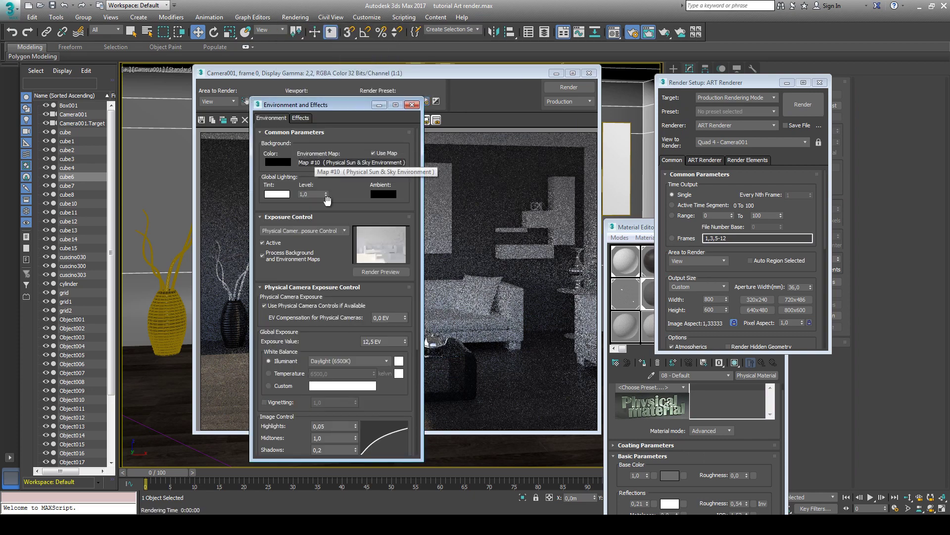
{"action": "left_click", "coordinate": [381, 272]}
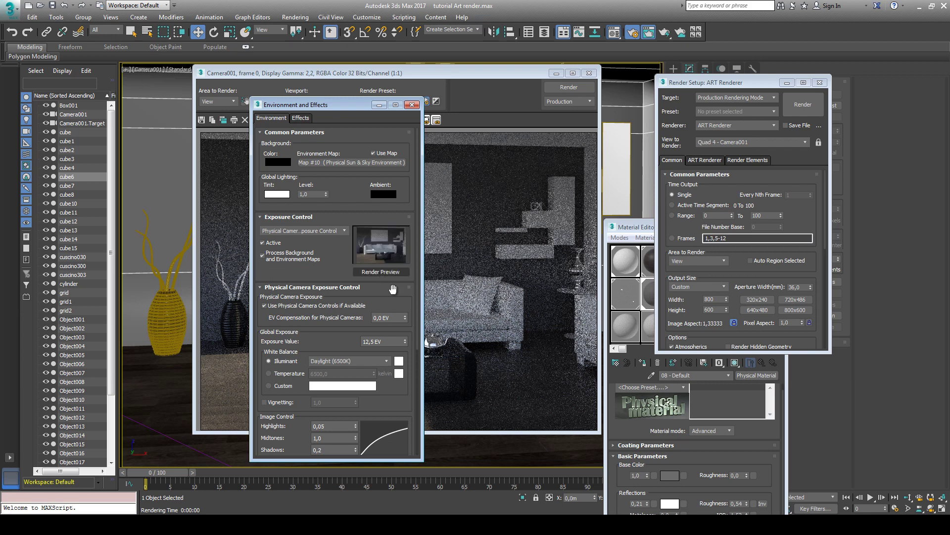
{"action": "left_click", "coordinate": [407, 345]}
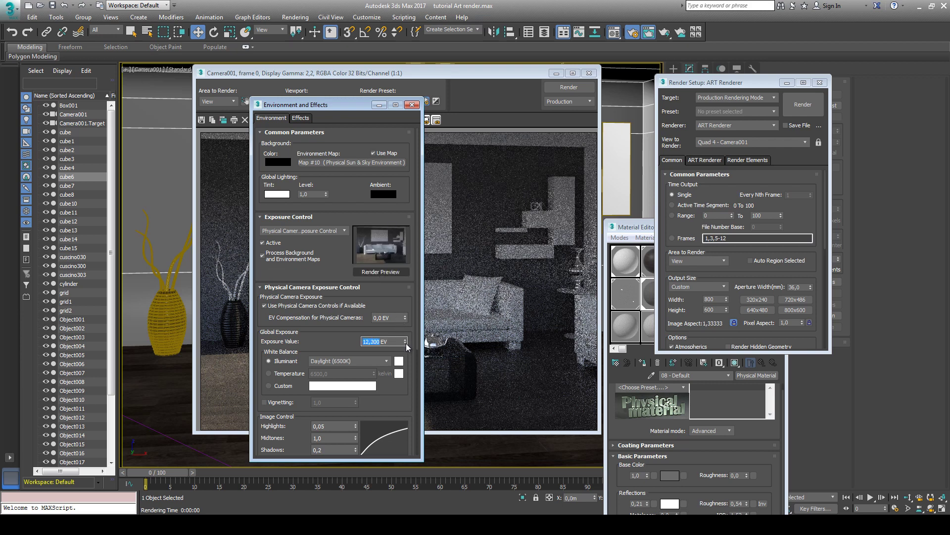
{"action": "left_click", "coordinate": [407, 345]}
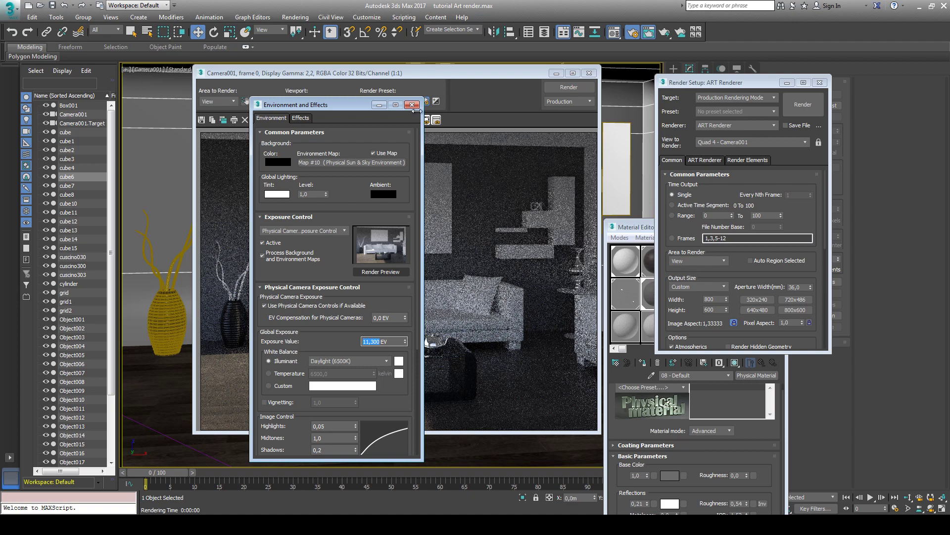
{"action": "left_click", "coordinate": [411, 105]}
{"action": "left_click", "coordinate": [563, 86]}
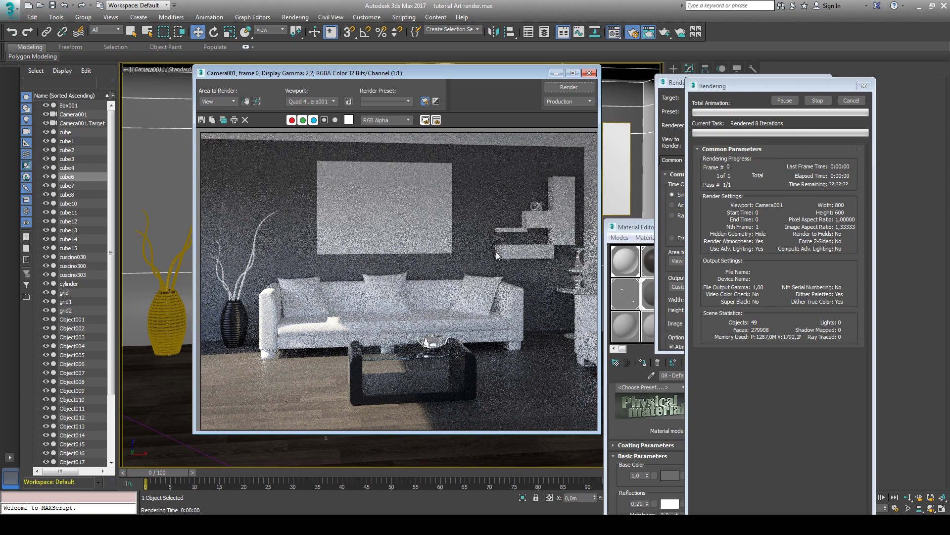
Step: Close the finished rendering progress dialog and the rendered frame window
{"action": "left_click", "coordinate": [849, 101]}
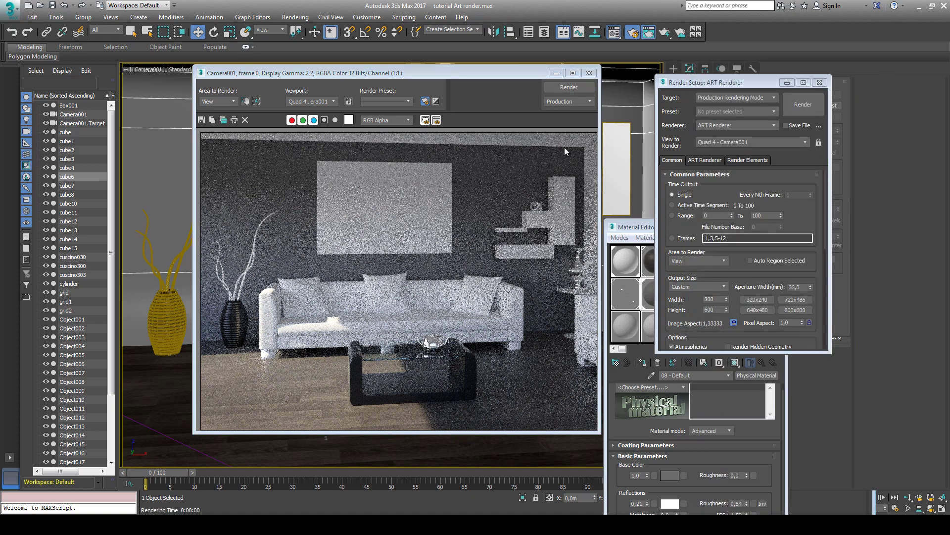
{"action": "left_click", "coordinate": [589, 73]}
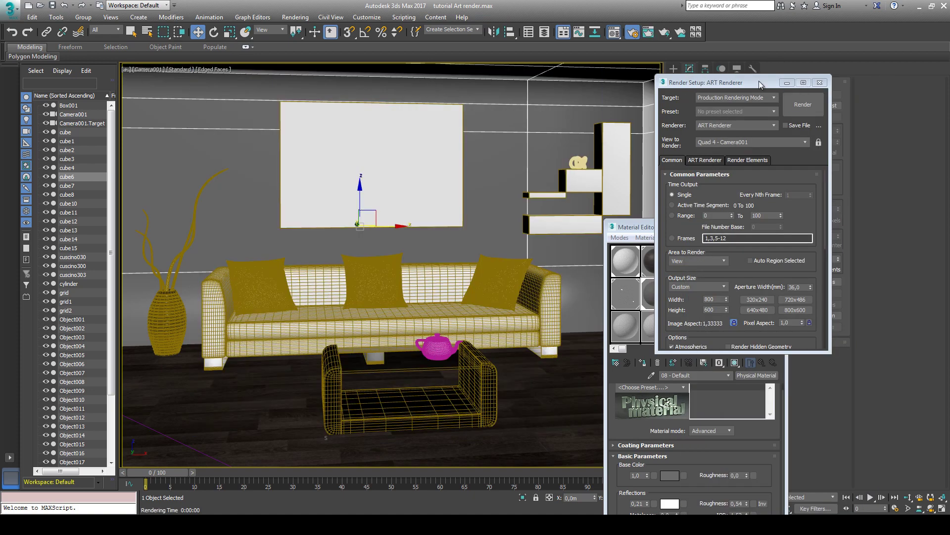
Step: Convert material slot 09 from Standard to a Physical Material
{"action": "left_click_drag", "start_coordinate": [759, 81], "coordinate": [815, 78]}
{"action": "left_click_drag", "start_coordinate": [674, 229], "coordinate": [628, 158]}
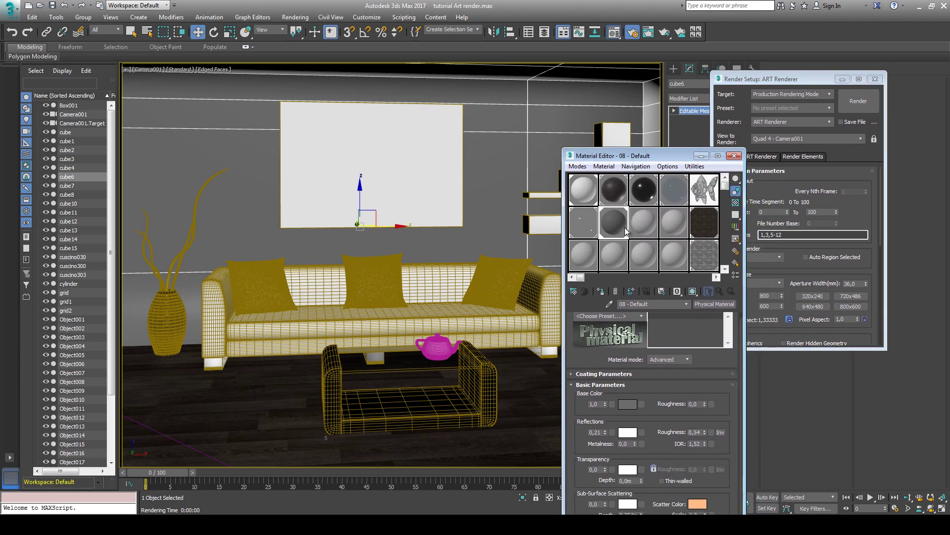
{"action": "left_click", "coordinate": [645, 228]}
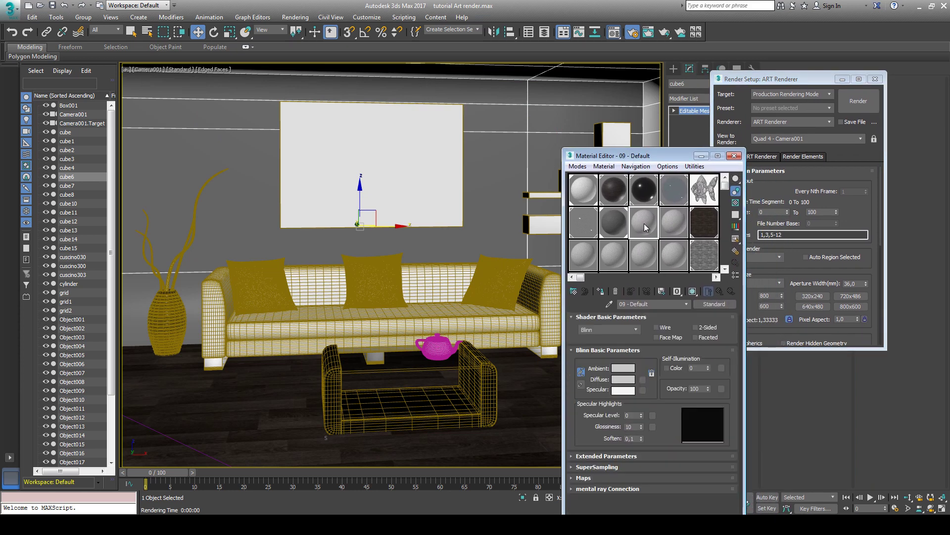
{"action": "left_click", "coordinate": [708, 305]}
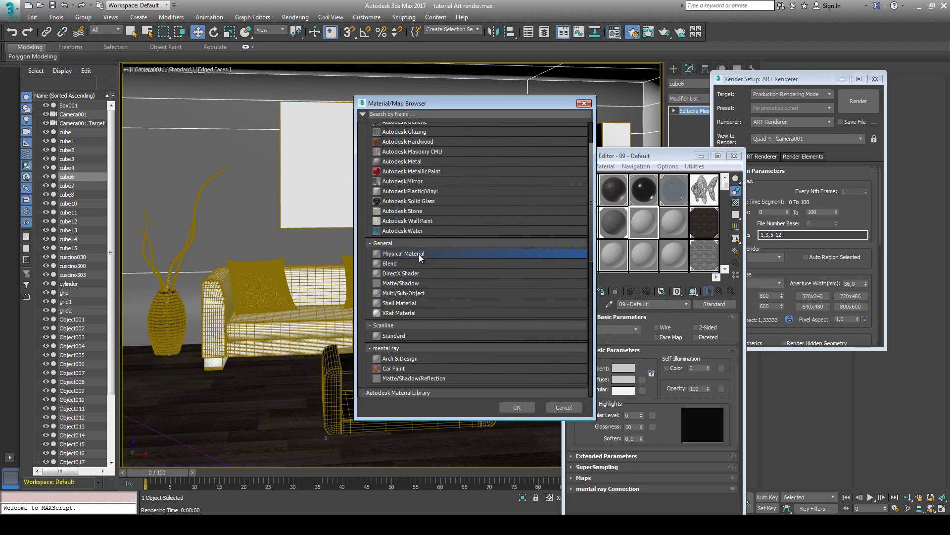
{"action": "double_click", "coordinate": [415, 254]}
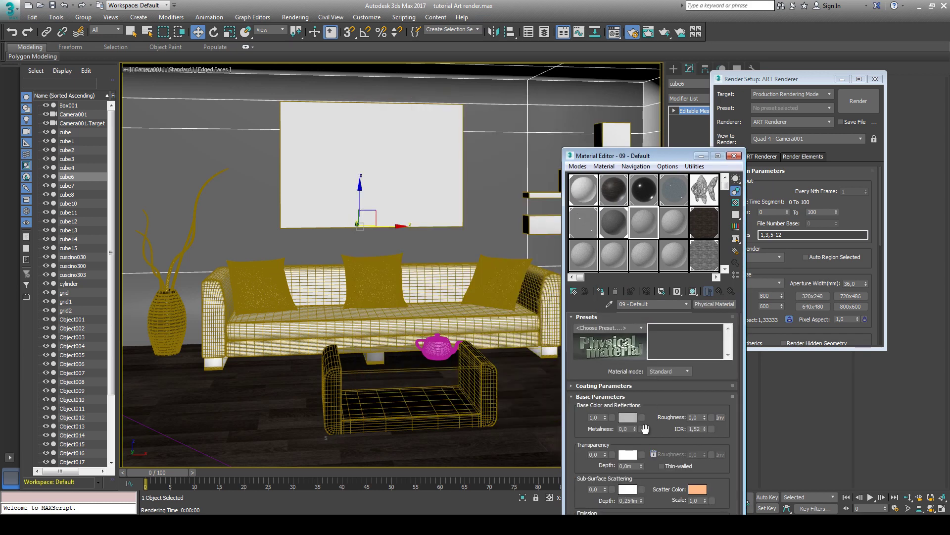
Step: Set material 09's base colour to a saturated peach
{"action": "left_click", "coordinate": [628, 417]}
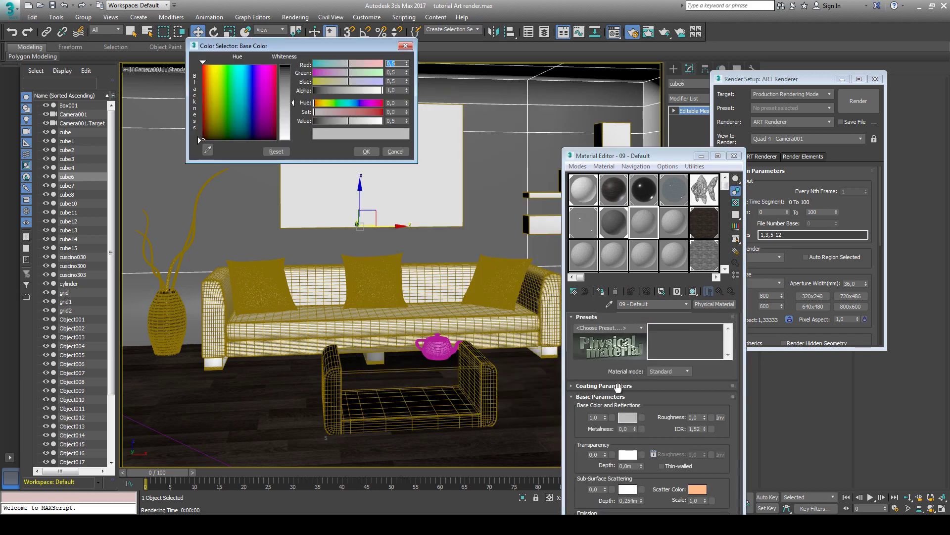
{"action": "left_click", "coordinate": [209, 87]}
{"action": "mouse_move", "coordinate": [285, 94]}
{"action": "left_mouse_down"}
{"action": "mouse_move", "coordinate": [288, 83]}
{"action": "mouse_move", "coordinate": [291, 92]}
{"action": "left_mouse_up"}
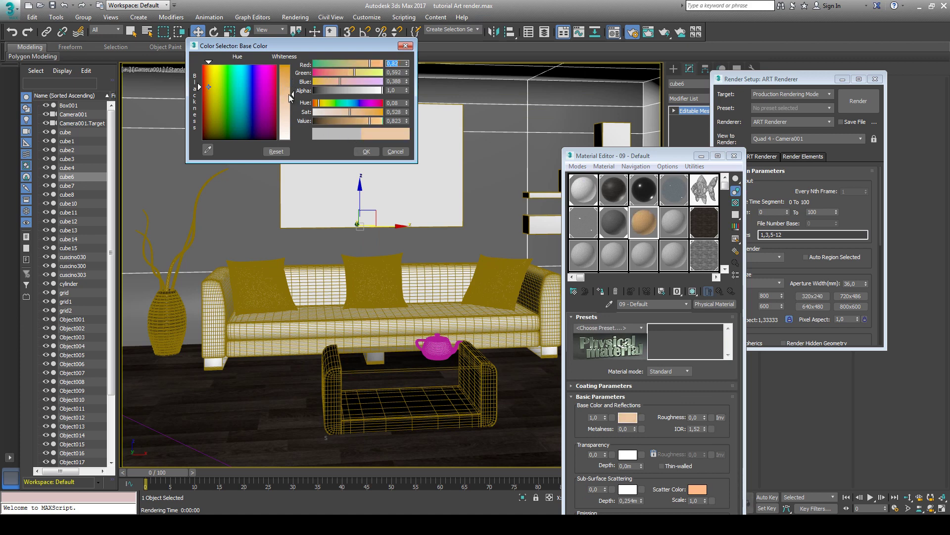
{"action": "left_click", "coordinate": [365, 150]}
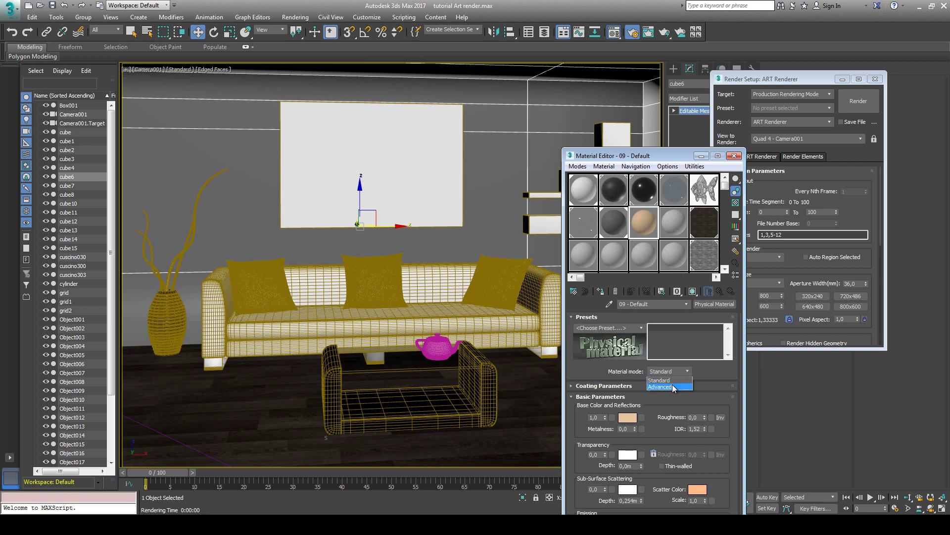
Step: Switch it to Advanced mode with reflections 0,35 and roughness 0,65
{"action": "left_click", "coordinate": [661, 387]}
{"action": "left_click_drag", "start_coordinate": [649, 407], "coordinate": [649, 363]}
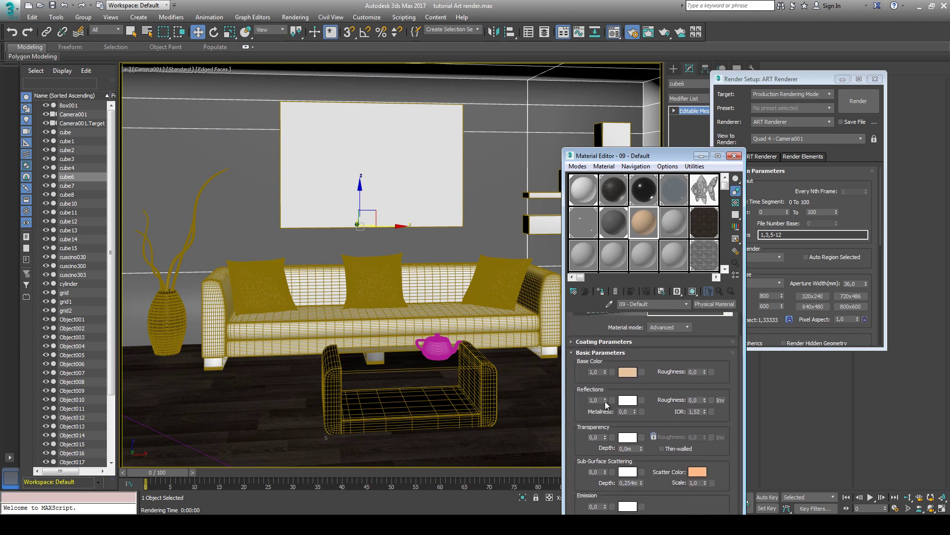
{"action": "left_click_drag", "start_coordinate": [605, 400], "coordinate": [606, 425]}
{"action": "left_click_drag", "start_coordinate": [704, 399], "coordinate": [705, 364]}
Step: Assign material 09 to cube1, cube2, cube3 and Object009
{"action": "left_click", "coordinate": [148, 261]}
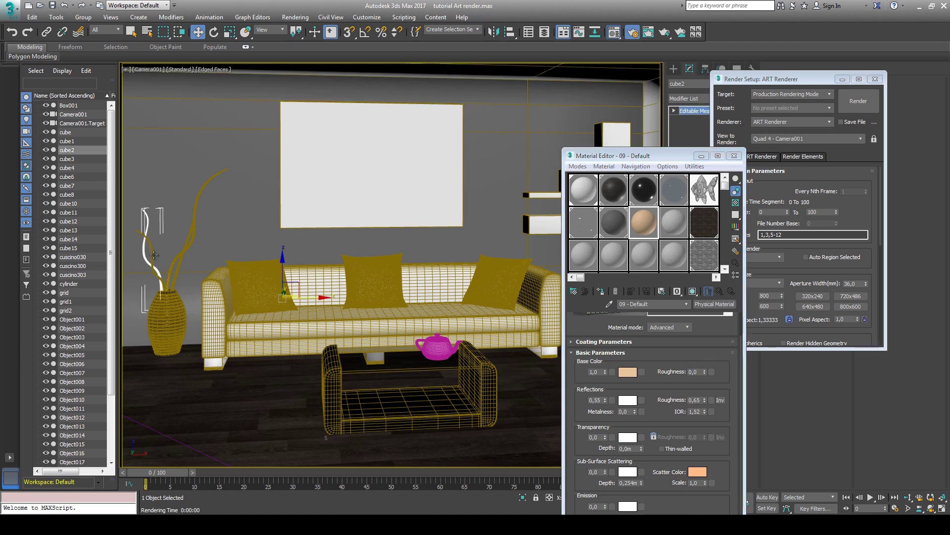
{"action": "left_click", "coordinate": [152, 250], "text": "ctrl"}
{"action": "left_click", "coordinate": [181, 260], "text": "ctrl"}
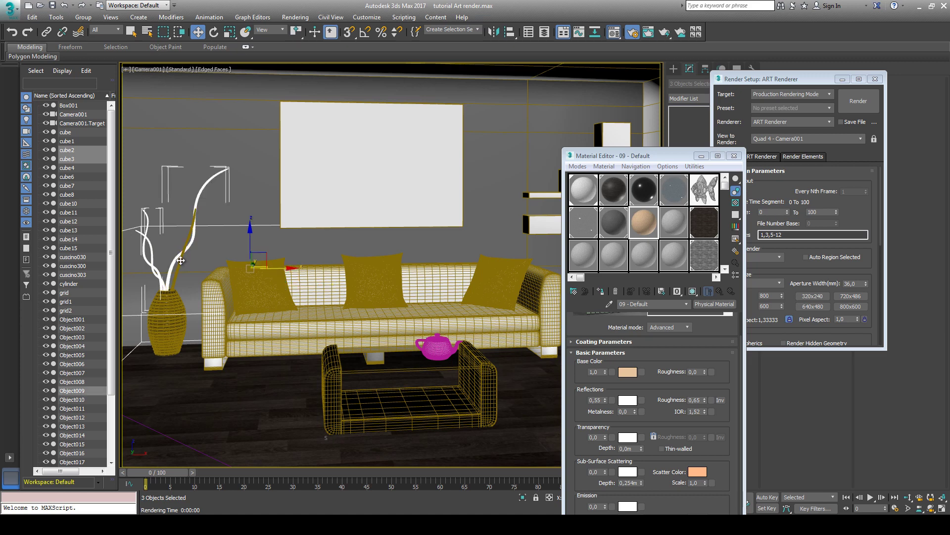
{"action": "left_click", "coordinate": [181, 260], "text": "ctrl"}
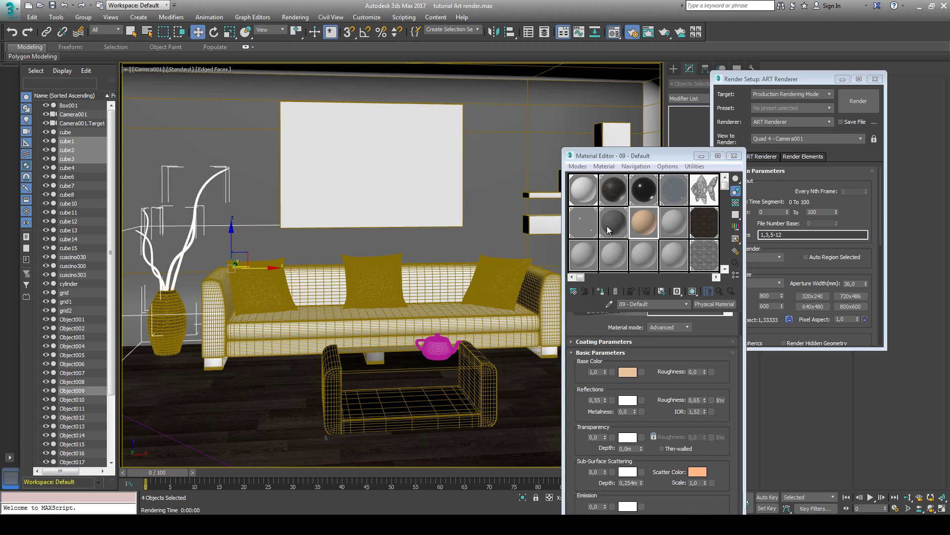
{"action": "left_click", "coordinate": [601, 291]}
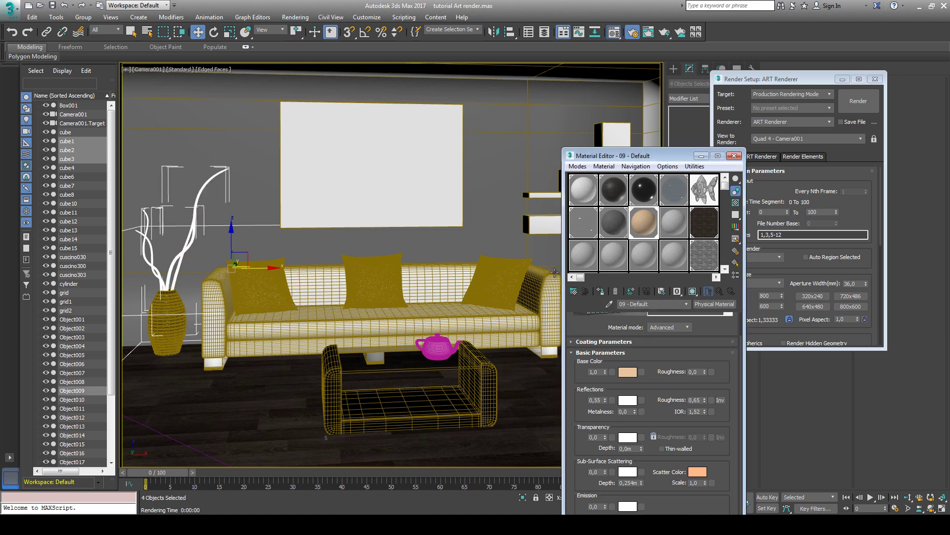
Step: Turn material 10 into an Advanced-mode Physical Material
{"action": "left_click", "coordinate": [679, 226]}
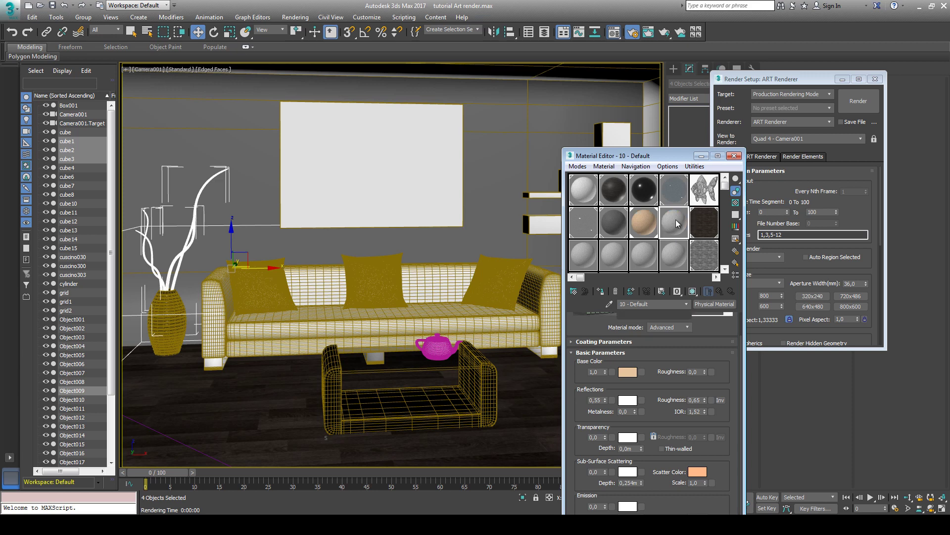
{"action": "left_click", "coordinate": [715, 304]}
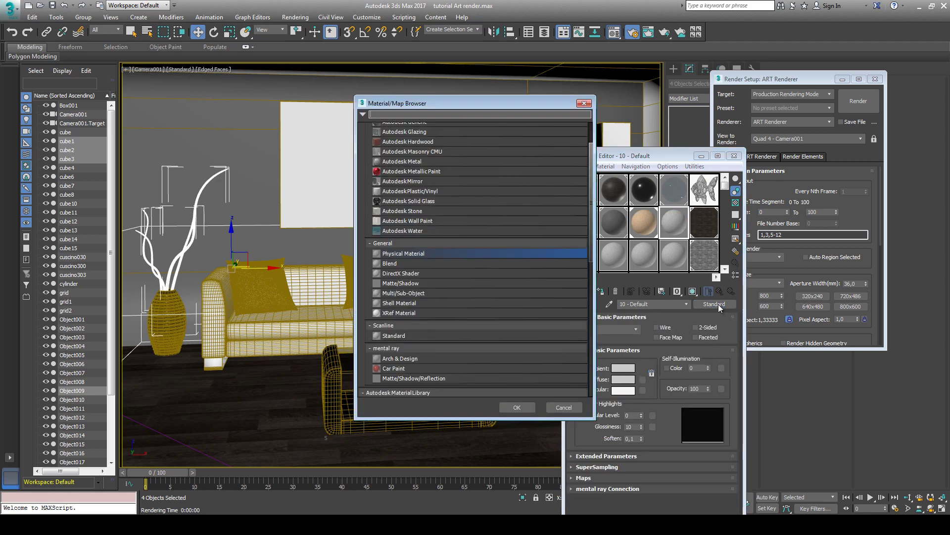
{"action": "double_click", "coordinate": [418, 254]}
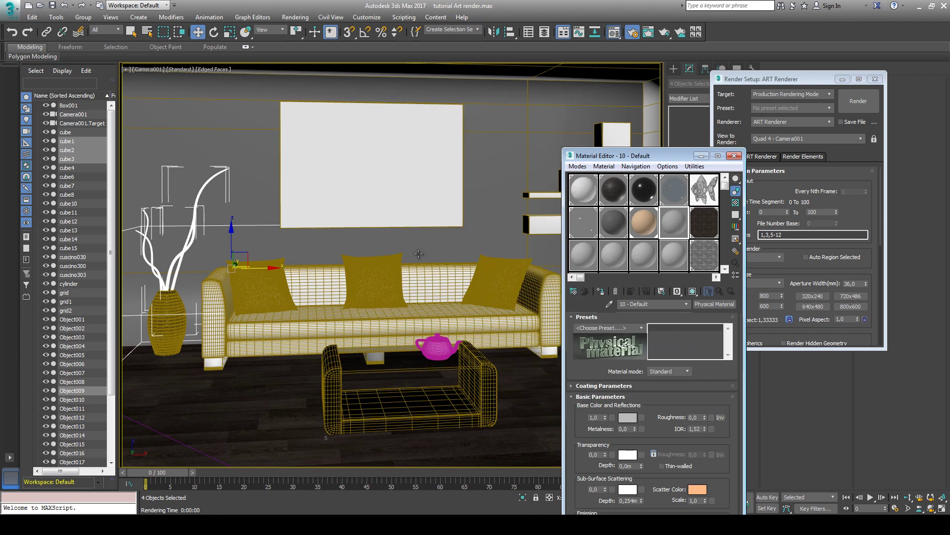
{"action": "left_click", "coordinate": [688, 370]}
{"action": "left_click", "coordinate": [669, 385]}
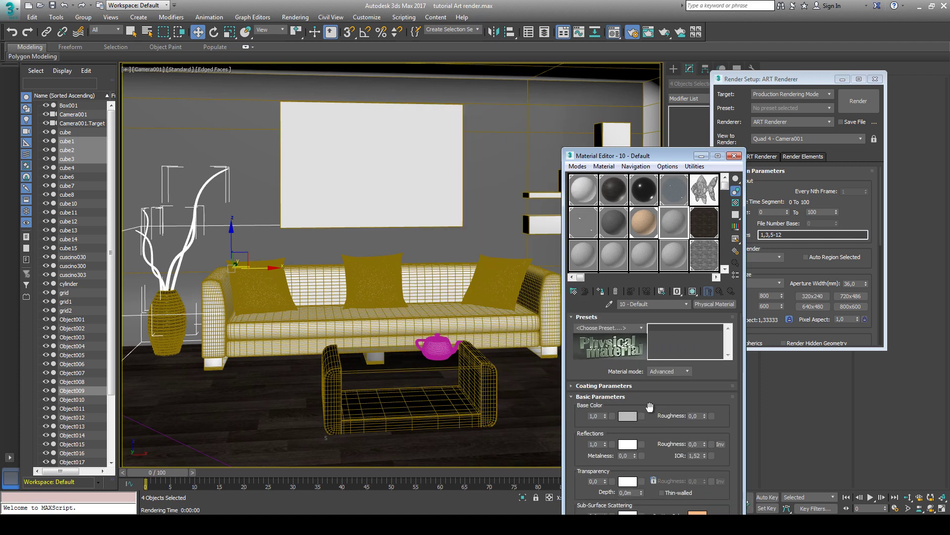
Step: Set material 10's reflections weight to 0,35 and raise its roughness
{"action": "scroll", "coordinate": [661, 376], "scroll_direction": "down", "scroll_amount": 3}
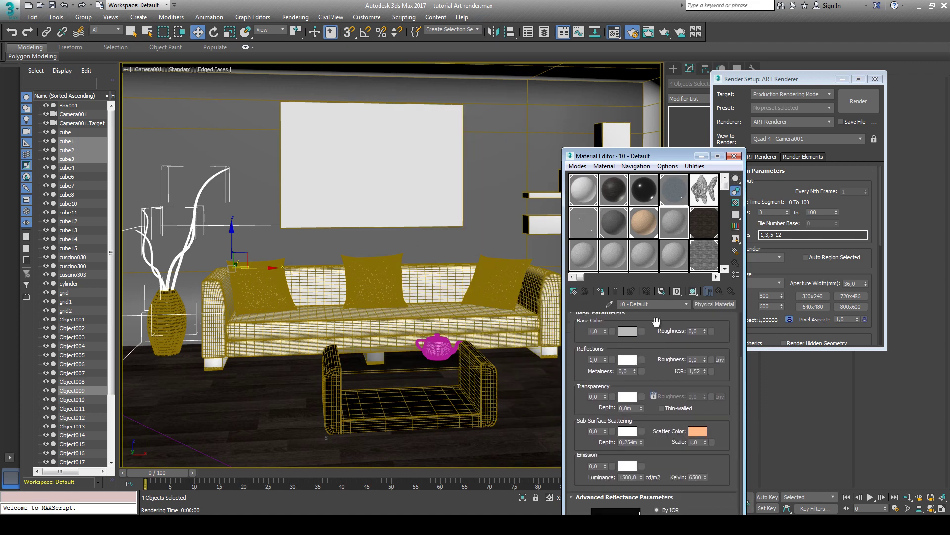
{"action": "double_click", "coordinate": [594, 359]}
{"action": "type", "text": "0,35"}
{"action": "key", "text": "Return"}
{"action": "left_click_drag", "start_coordinate": [705, 358], "coordinate": [710, 310]}
{"action": "left_click_drag", "start_coordinate": [655, 415], "coordinate": [654, 270]}
Step: Reuse the fish picture as an instanced base colour map on material 10
{"action": "scroll", "coordinate": [646, 346], "scroll_direction": "down", "scroll_amount": 5}
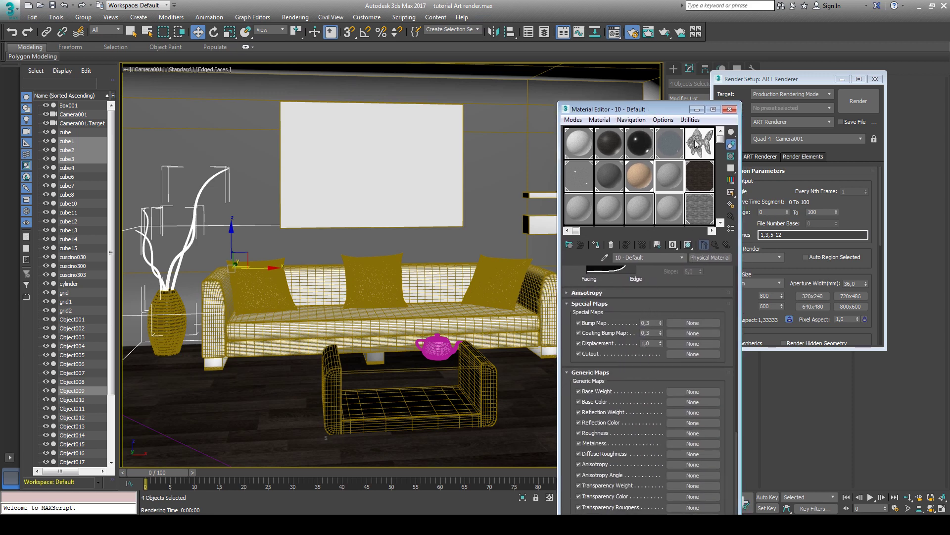
{"action": "left_click_drag", "start_coordinate": [697, 143], "coordinate": [692, 412]}
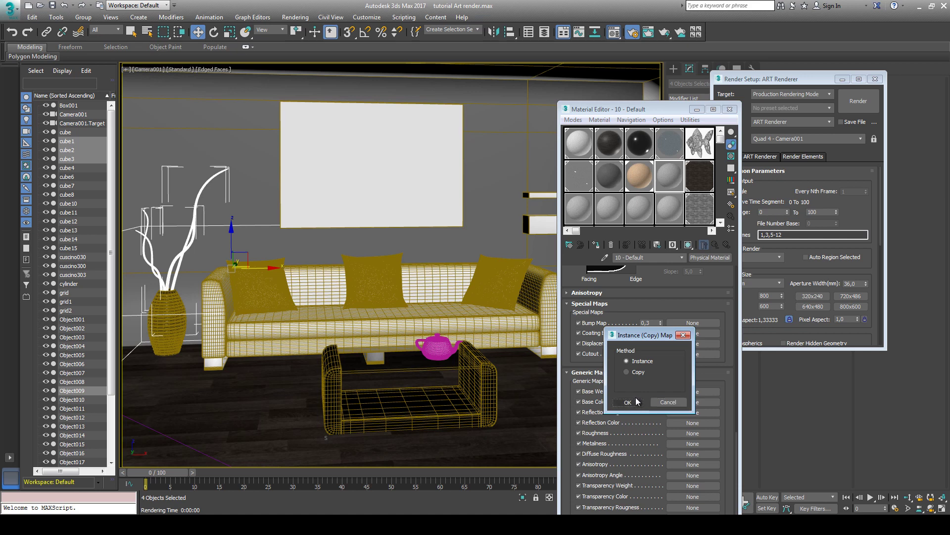
{"action": "left_click", "coordinate": [631, 404]}
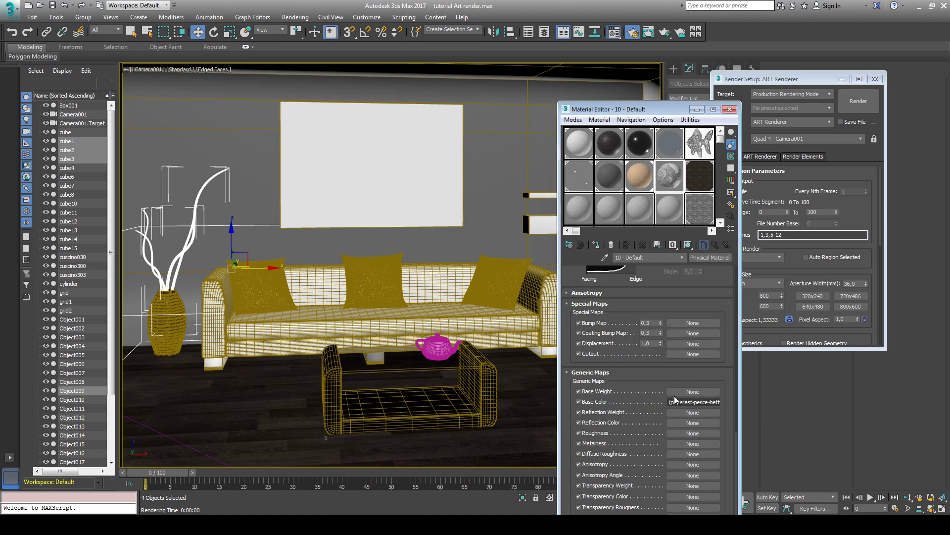
{"action": "left_click", "coordinate": [688, 245]}
{"action": "left_click", "coordinate": [693, 402]}
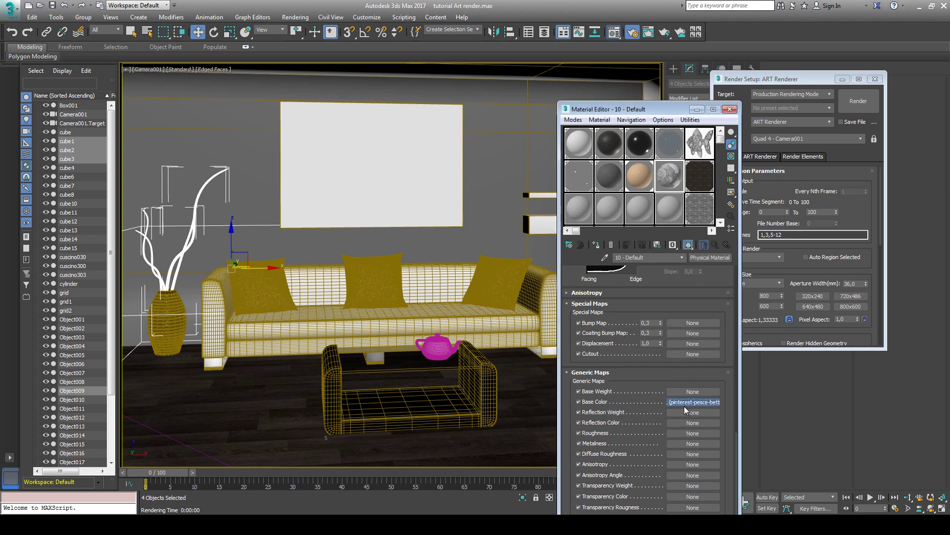
{"action": "left_click", "coordinate": [688, 245]}
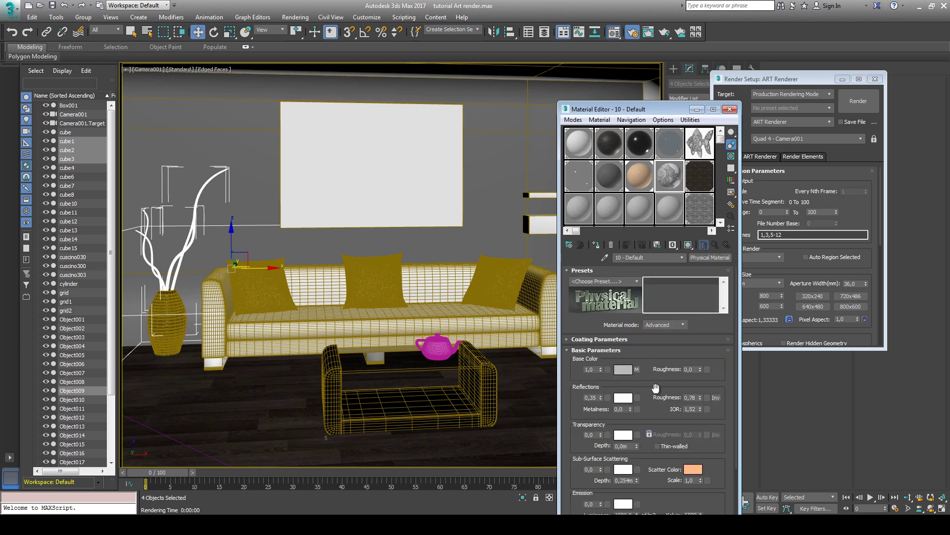
Step: Apply the fish material to the wall picture and show its texture in the viewport
{"action": "scroll", "coordinate": [656, 388], "scroll_direction": "down", "scroll_amount": 5}
{"action": "scroll", "coordinate": [656, 387], "scroll_direction": "down", "scroll_amount": 5}
{"action": "scroll", "coordinate": [643, 388], "scroll_direction": "down", "scroll_amount": 5}
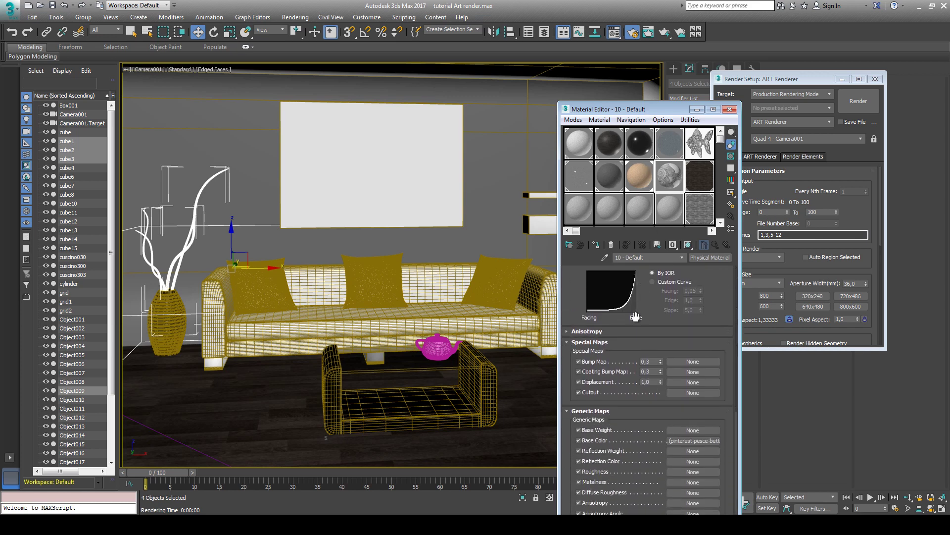
{"action": "left_click_drag", "start_coordinate": [566, 388], "coordinate": [567, 349]}
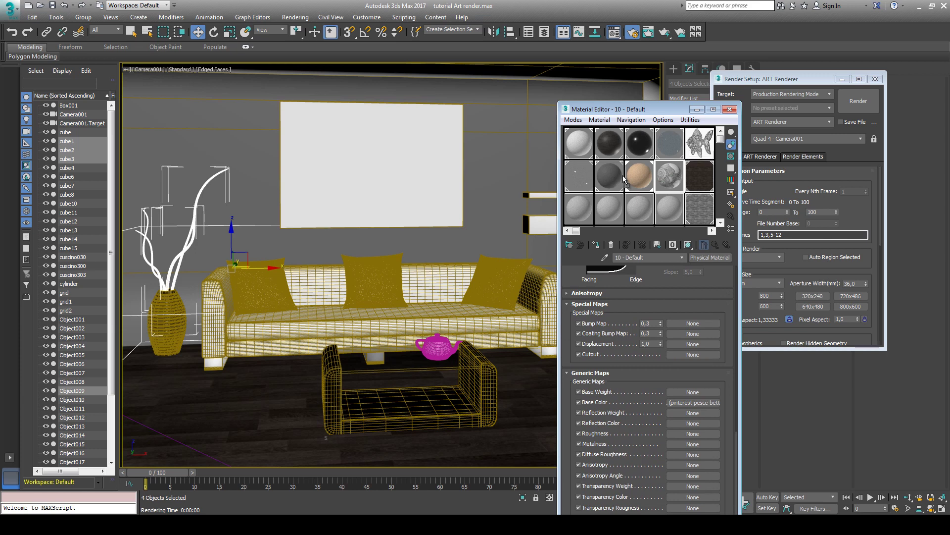
{"action": "left_click_drag", "start_coordinate": [392, 157], "coordinate": [392, 154]}
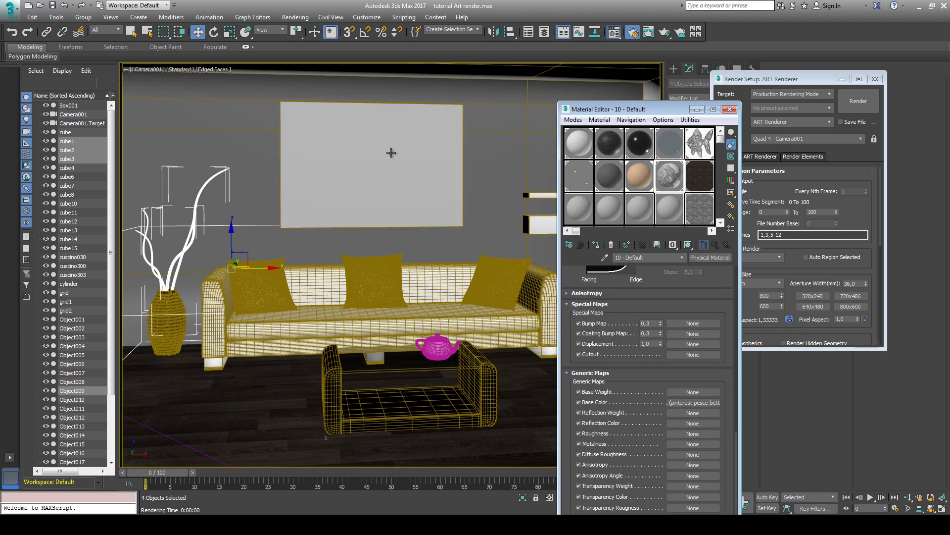
{"action": "left_click", "coordinate": [688, 245]}
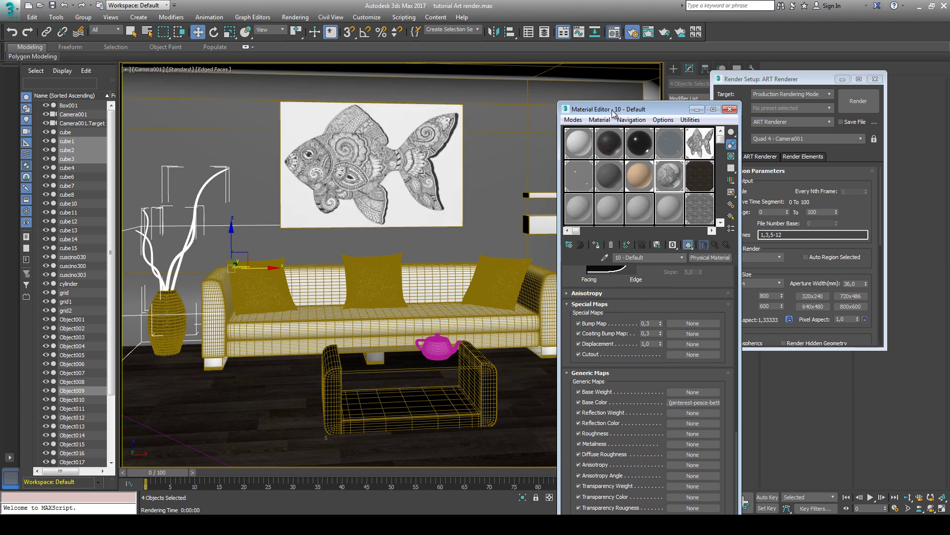
{"action": "left_click_drag", "start_coordinate": [614, 114], "coordinate": [646, 123]}
Step: Make material slot 13 an Advanced-mode Physical Material
{"action": "left_click", "coordinate": [612, 217]}
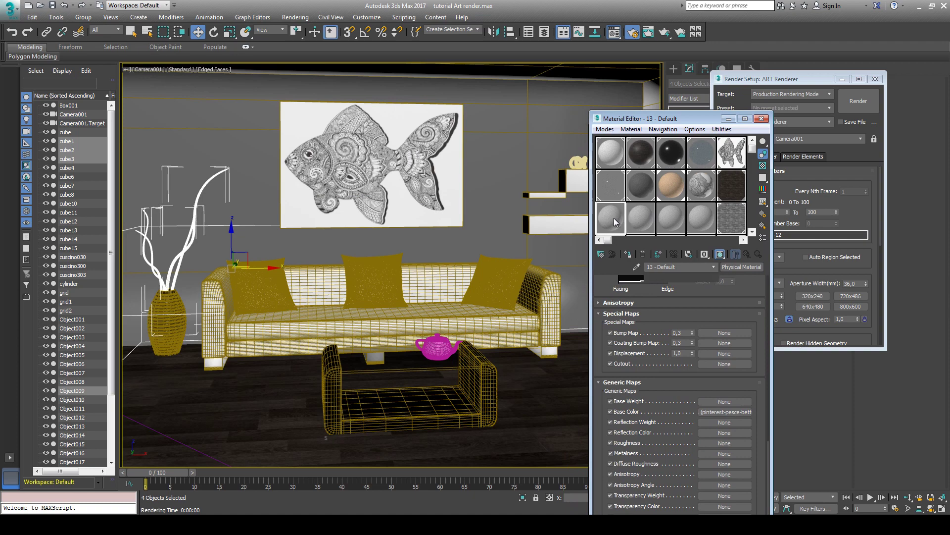
{"action": "left_click", "coordinate": [741, 267]}
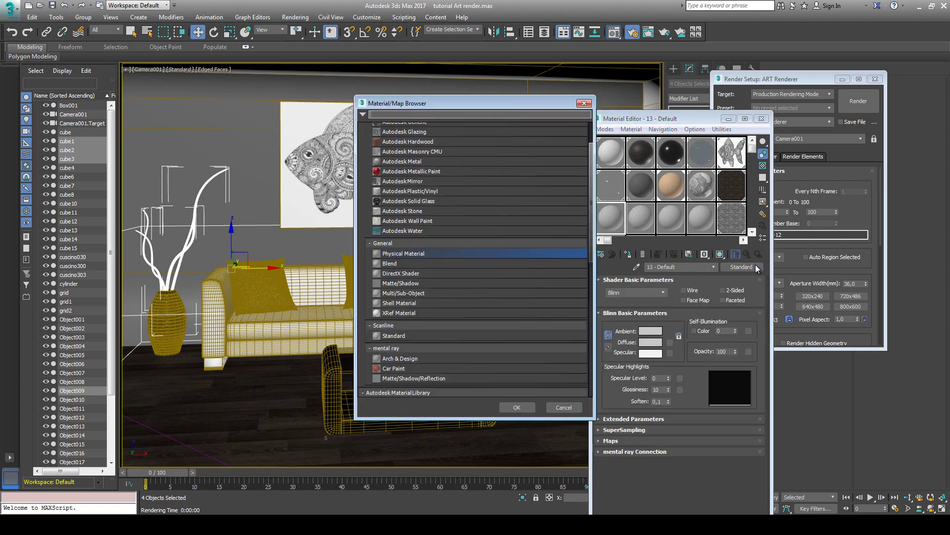
{"action": "double_click", "coordinate": [401, 254]}
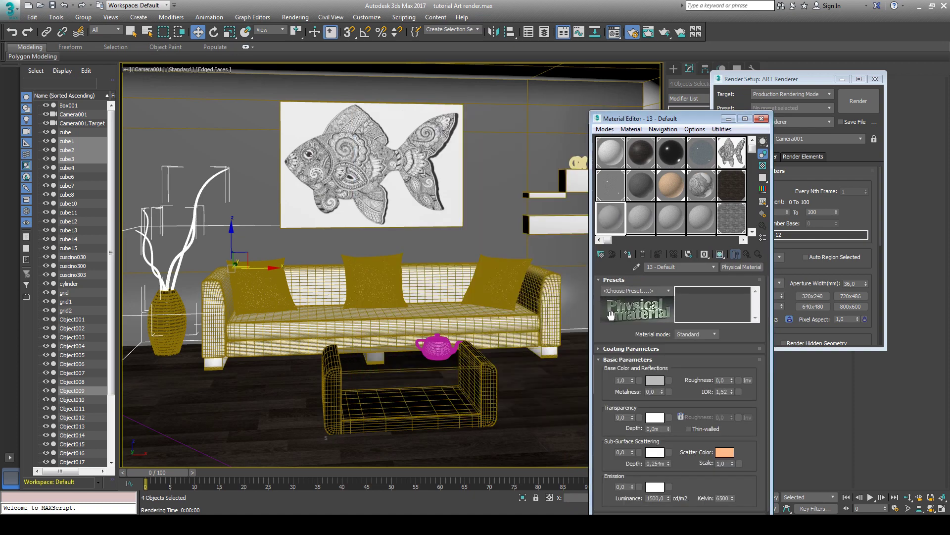
{"action": "scroll", "coordinate": [653, 366], "scroll_direction": "down", "scroll_amount": 1}
{"action": "left_click", "coordinate": [714, 317]}
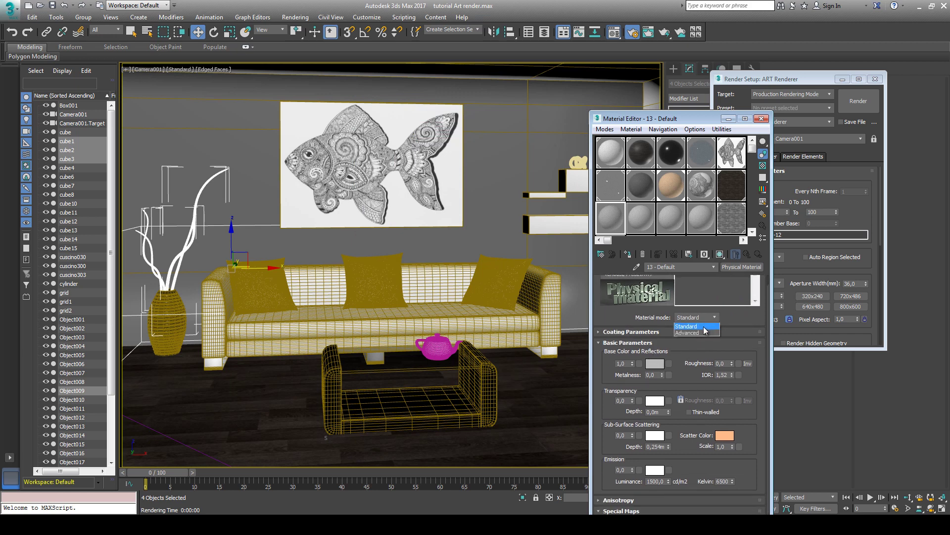
{"action": "left_click", "coordinate": [703, 333]}
Step: Give it a light grey base colour, reflections 0,83 and roughness 0,54
{"action": "left_click", "coordinate": [655, 362]}
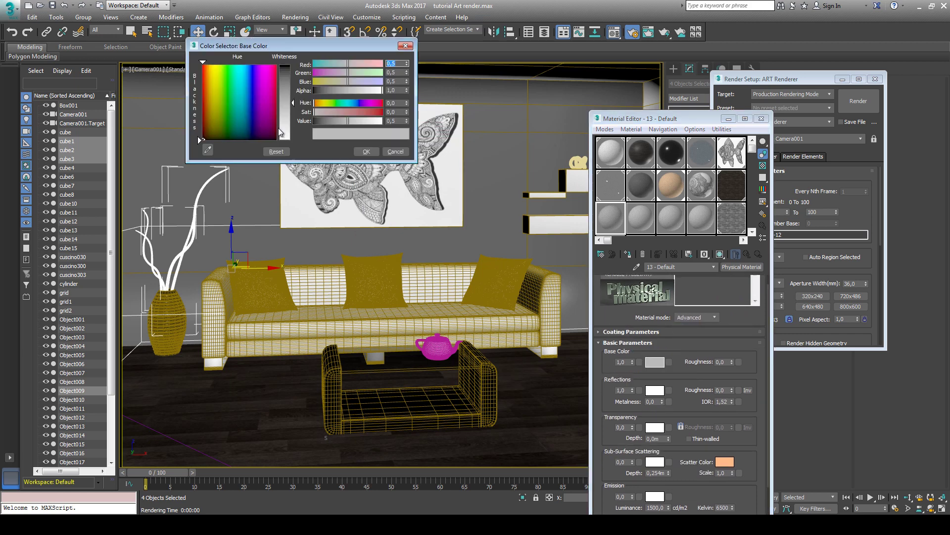
{"action": "left_click_drag", "start_coordinate": [280, 133], "coordinate": [303, 131]}
{"action": "left_click", "coordinate": [366, 152]}
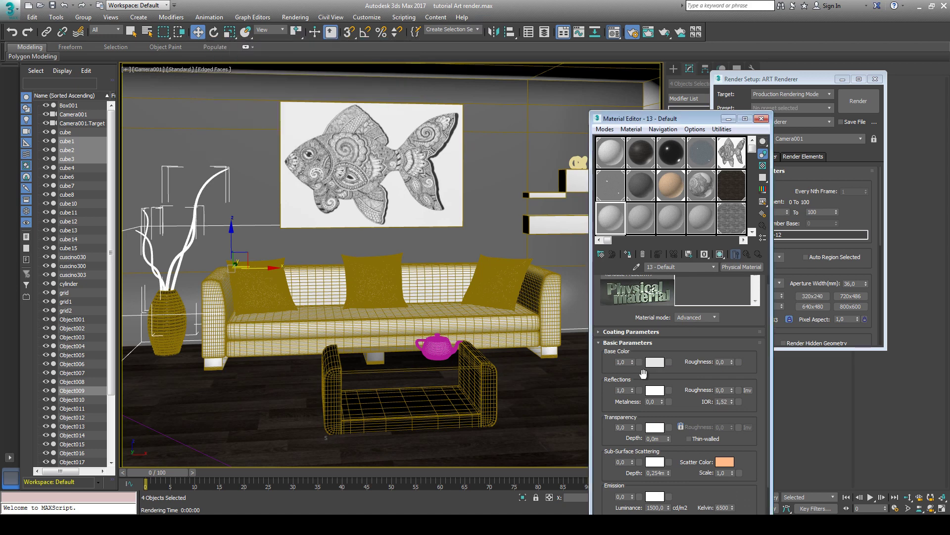
{"action": "scroll", "coordinate": [643, 389], "scroll_direction": "down", "scroll_amount": 1}
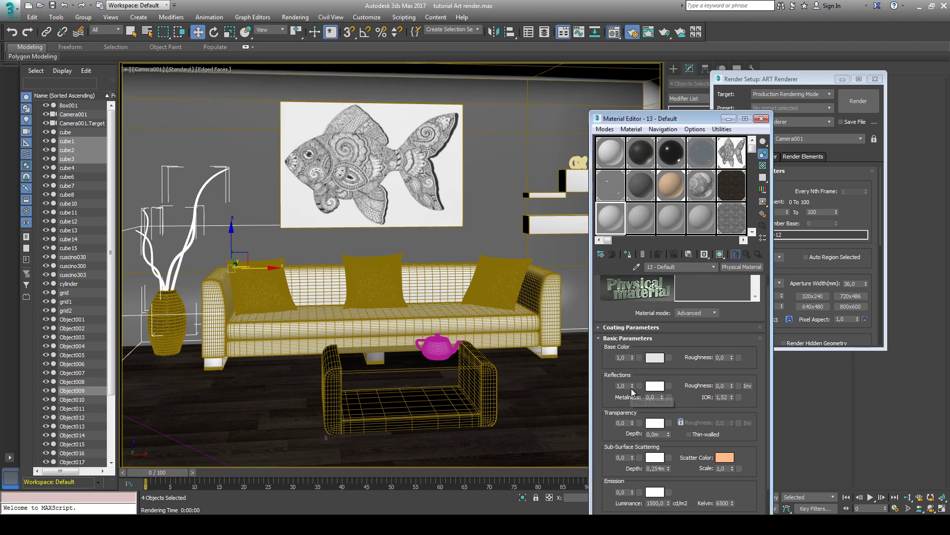
{"action": "left_click_drag", "start_coordinate": [632, 386], "coordinate": [635, 395]}
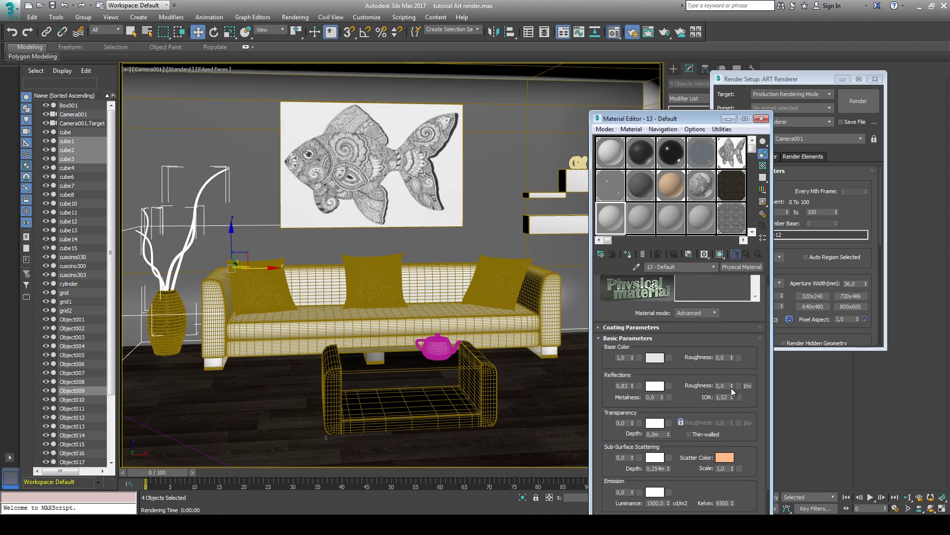
{"action": "left_click_drag", "start_coordinate": [731, 387], "coordinate": [736, 361]}
Step: Select the sofa body, backrest, arms and its three pillows
{"action": "left_click", "coordinate": [222, 312]}
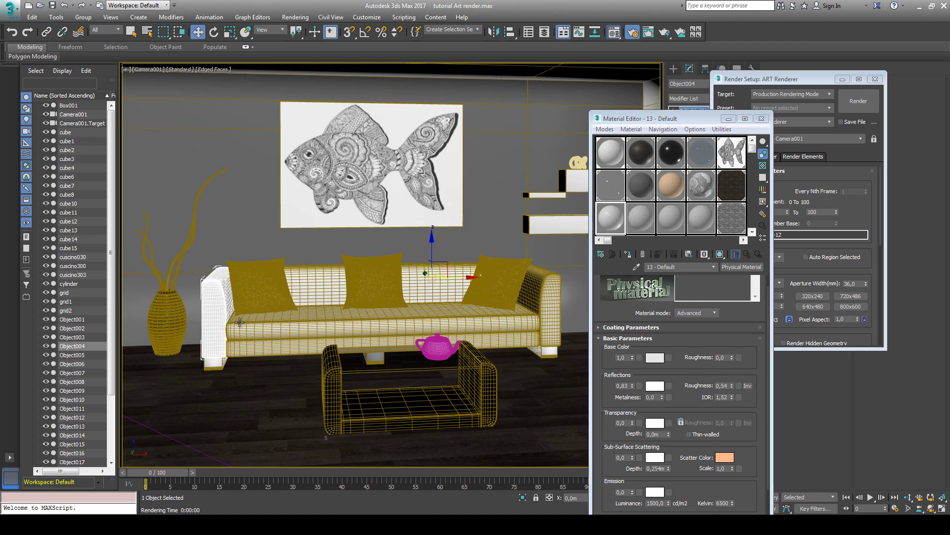
{"action": "left_click", "coordinate": [239, 324], "text": "ctrl"}
{"action": "left_click", "coordinate": [250, 344], "text": "ctrl"}
{"action": "left_click", "coordinate": [277, 294], "text": "ctrl"}
{"action": "left_click", "coordinate": [314, 290], "text": "ctrl"}
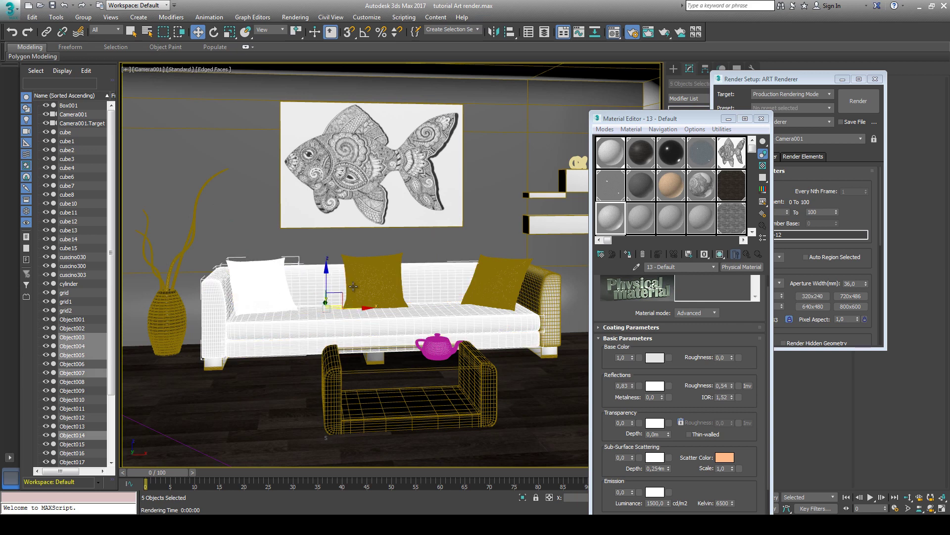
{"action": "left_click", "coordinate": [367, 282], "text": "ctrl"}
{"action": "left_click", "coordinate": [509, 285], "text": "ctrl"}
{"action": "left_click", "coordinate": [543, 292], "text": "ctrl"}
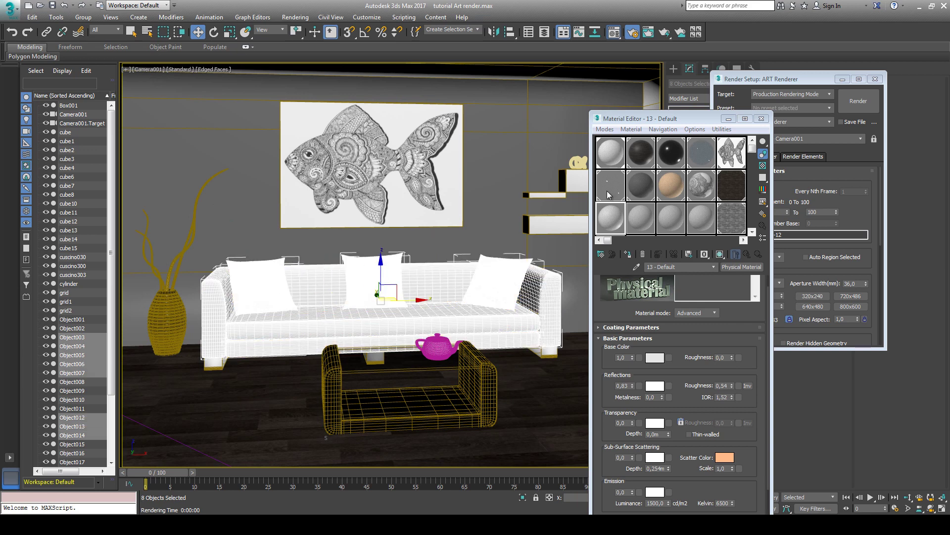
Step: Add the armchair to the selection and assign material 13 to all of it
{"action": "left_click_drag", "start_coordinate": [634, 124], "coordinate": [738, 133]}
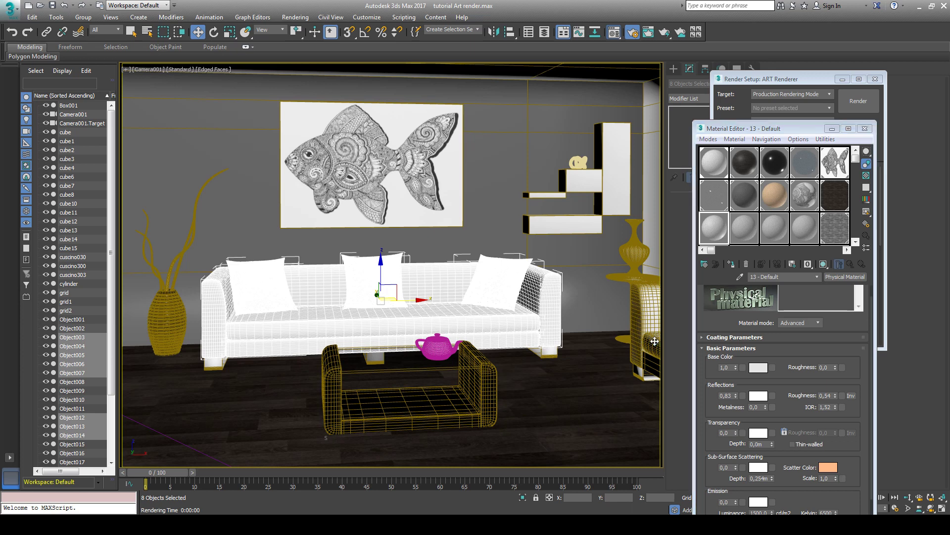
{"action": "left_click", "coordinate": [653, 359], "text": "ctrl"}
{"action": "left_click", "coordinate": [647, 321], "text": "ctrl"}
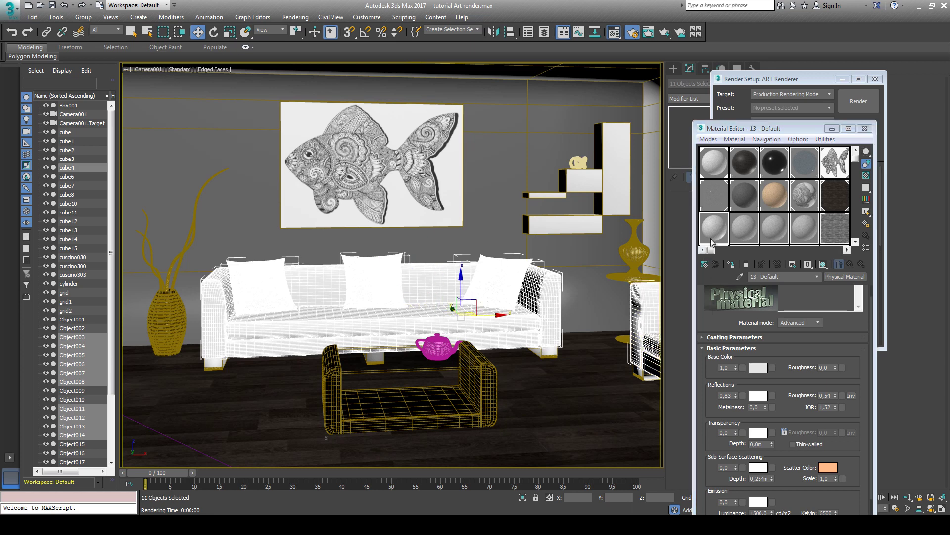
{"action": "left_click", "coordinate": [721, 260]}
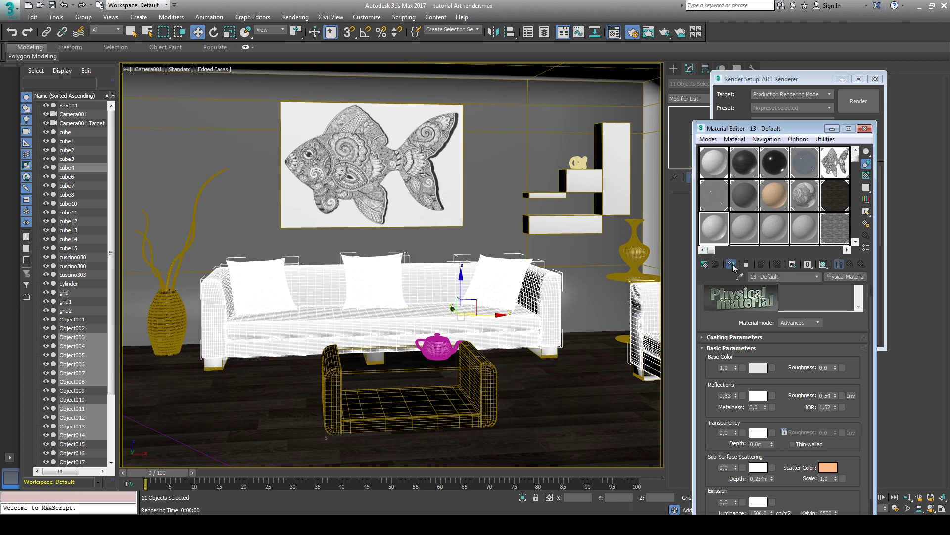
{"action": "left_click", "coordinate": [732, 265]}
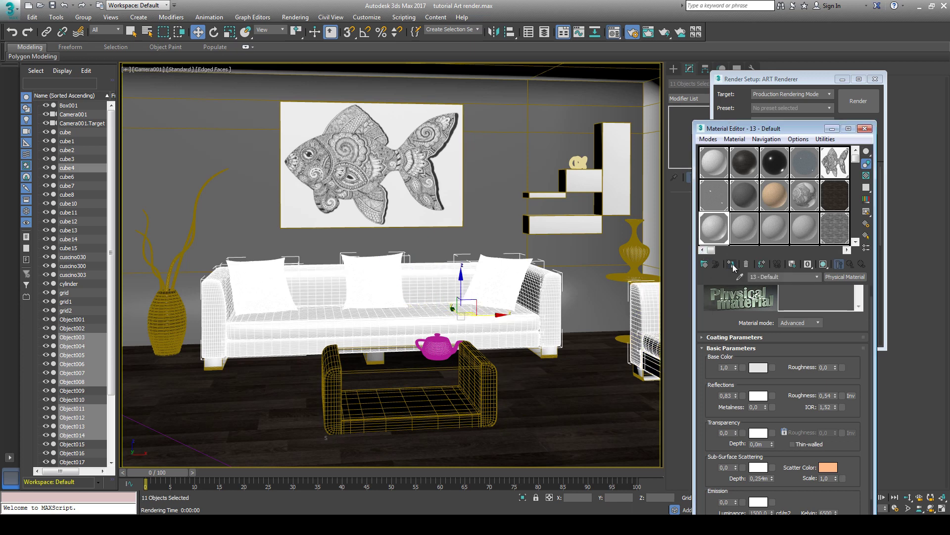
Step: Assign the black glossy material 03 to the small side table
{"action": "left_click", "coordinate": [621, 279]}
{"action": "left_click", "coordinate": [772, 167]}
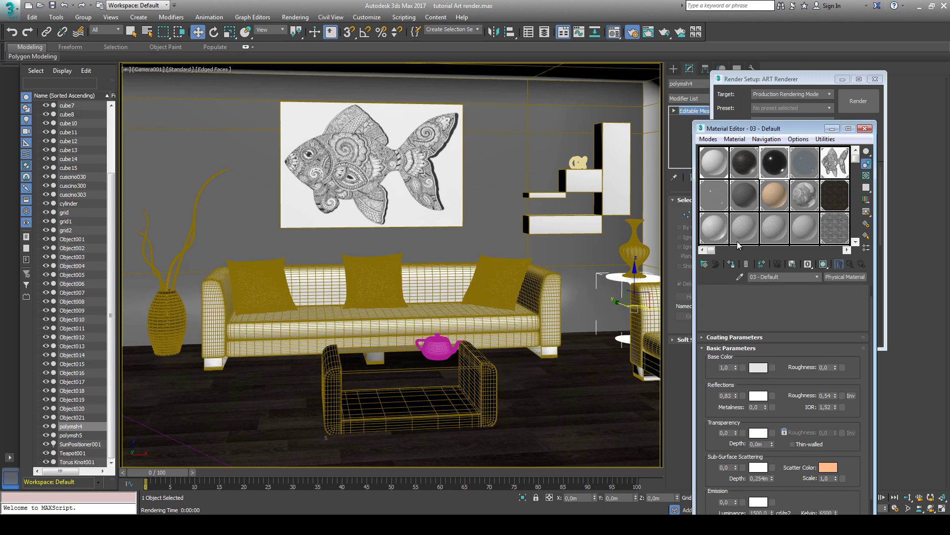
{"action": "left_click", "coordinate": [733, 265]}
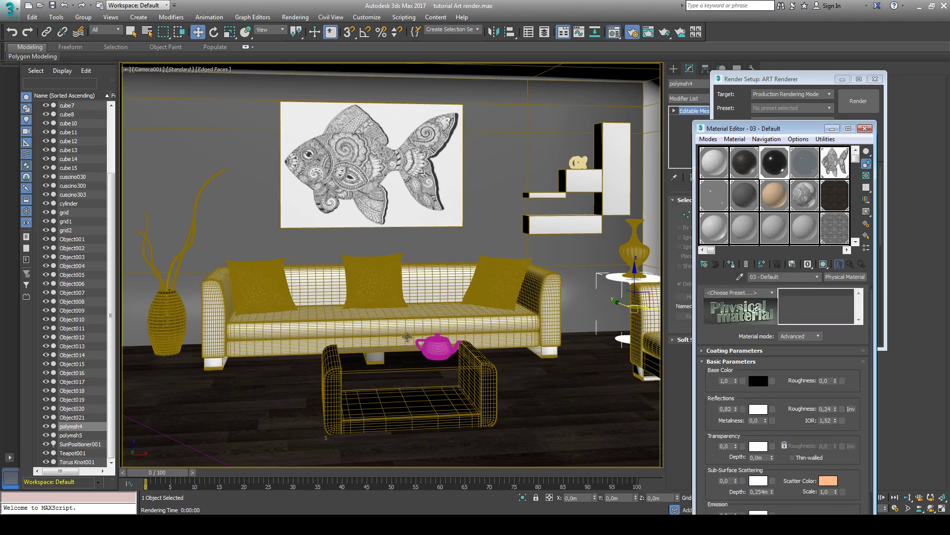
Step: Select the small object under the coffee table and the sofa legs
{"action": "left_click", "coordinate": [379, 361]}
{"action": "left_click", "coordinate": [377, 358]}
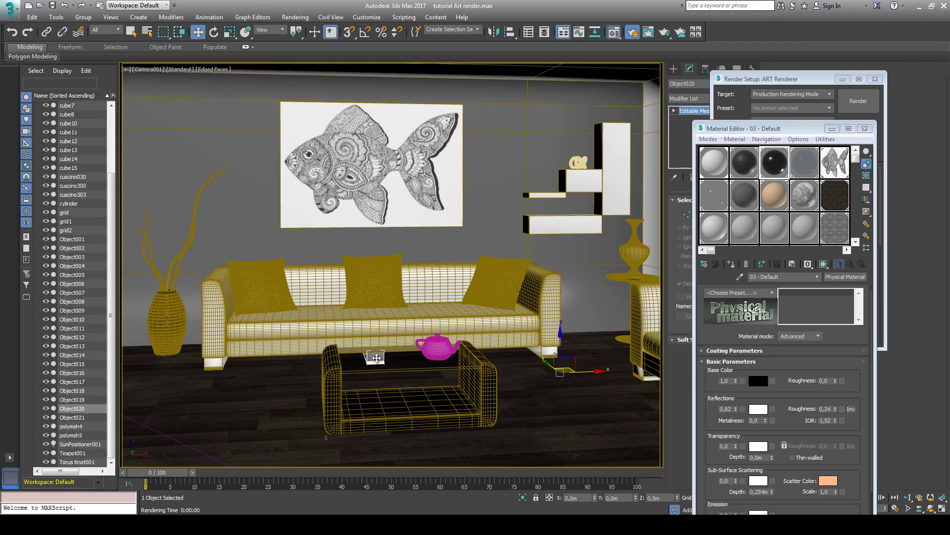
{"action": "left_click", "coordinate": [223, 365], "text": "ctrl"}
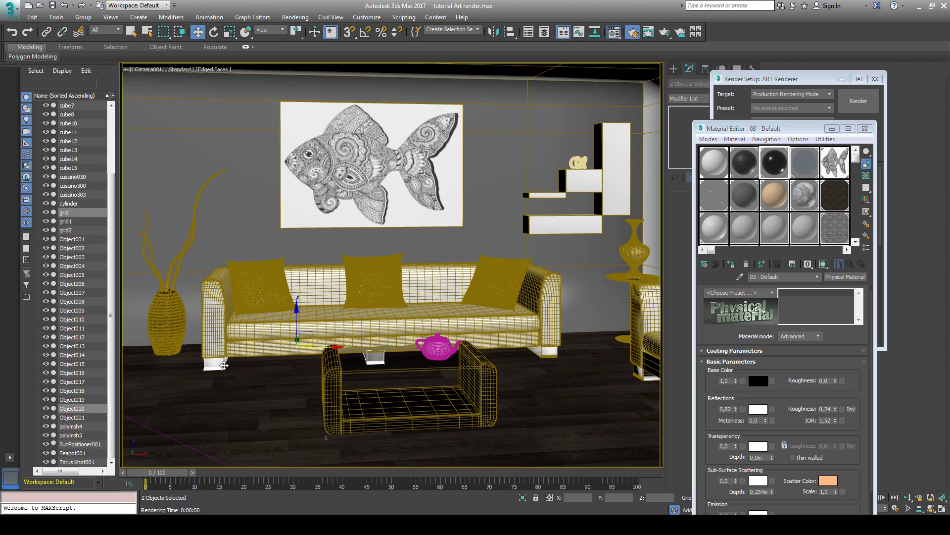
{"action": "left_click", "coordinate": [545, 355], "text": "ctrl"}
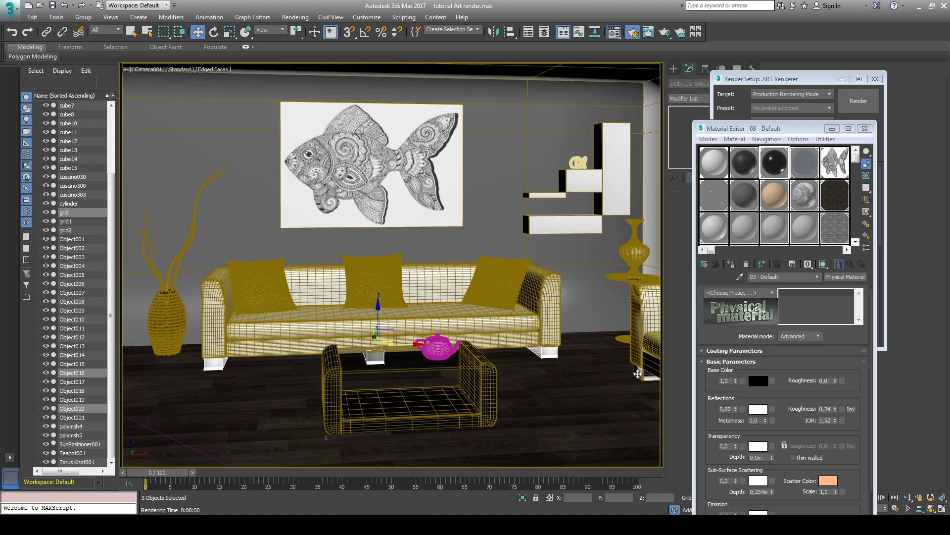
{"action": "left_click", "coordinate": [638, 374], "text": "ctrl"}
Step: Make material slot 14 an Advanced-mode Physical Material
{"action": "left_click", "coordinate": [744, 228]}
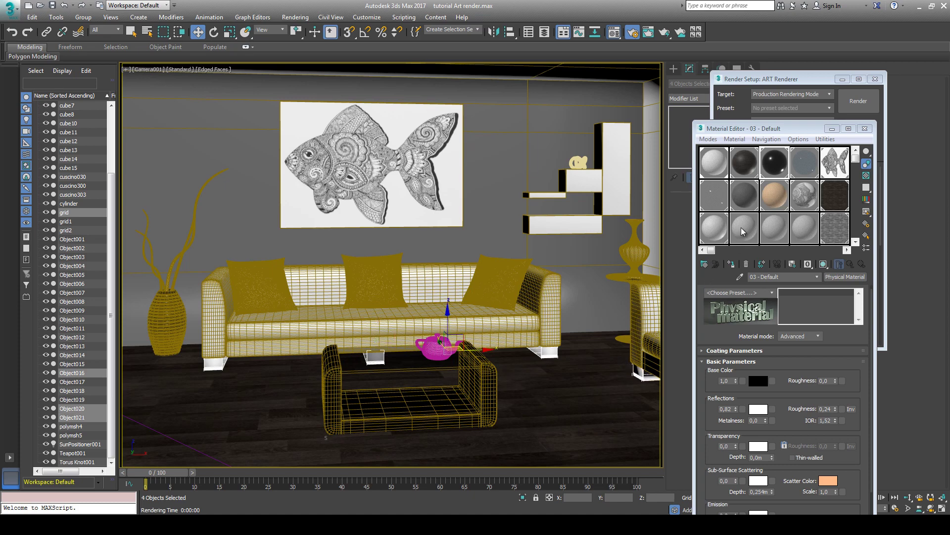
{"action": "left_click", "coordinate": [847, 278]}
{"action": "double_click", "coordinate": [412, 254]}
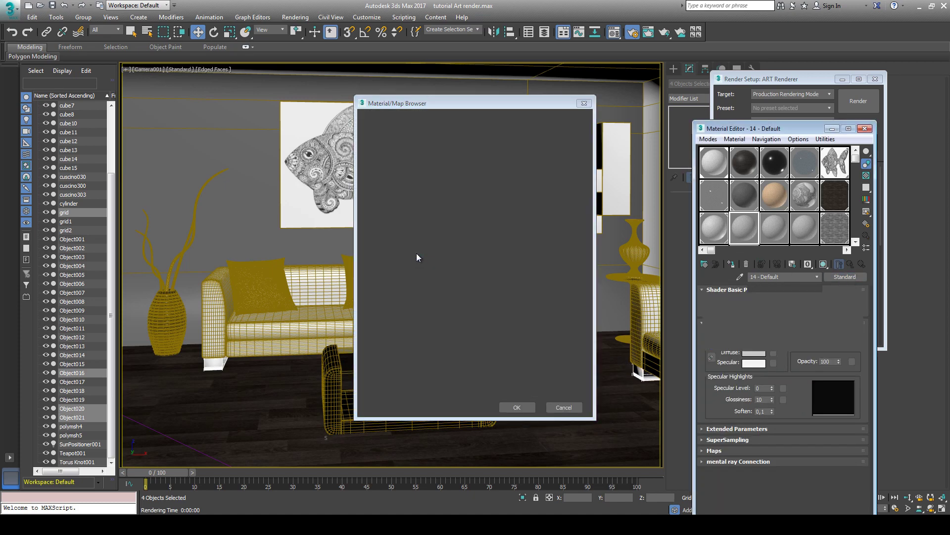
{"action": "left_click", "coordinate": [799, 343]}
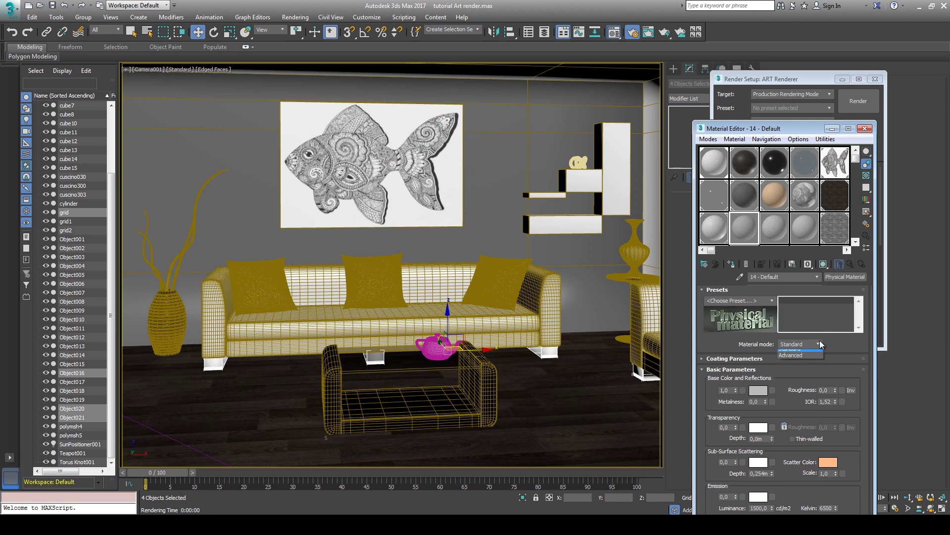
{"action": "left_click", "coordinate": [802, 358]}
{"action": "left_click_drag", "start_coordinate": [770, 129], "coordinate": [697, 68]}
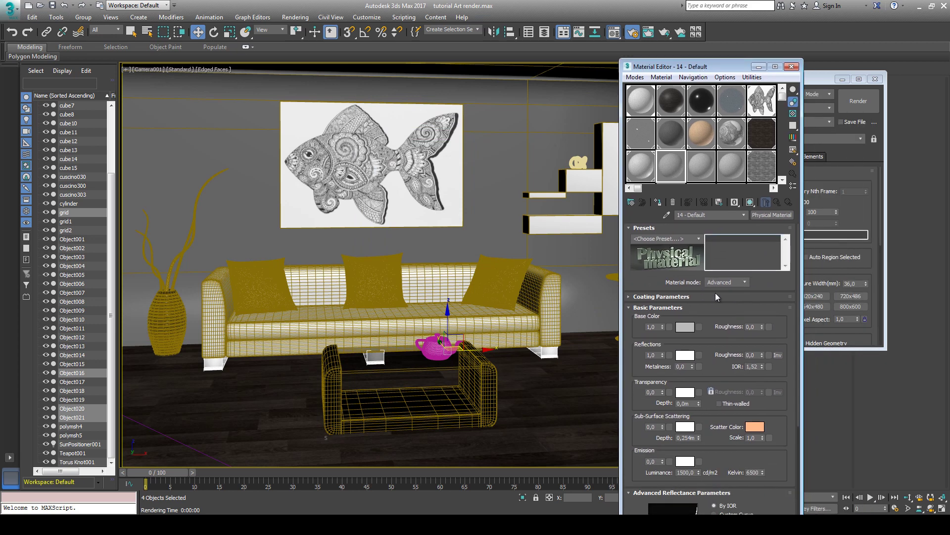
Step: Give it a pale grey base, full metalness and roughness 0,68, and assign it to the legs
{"action": "left_click", "coordinate": [685, 327]}
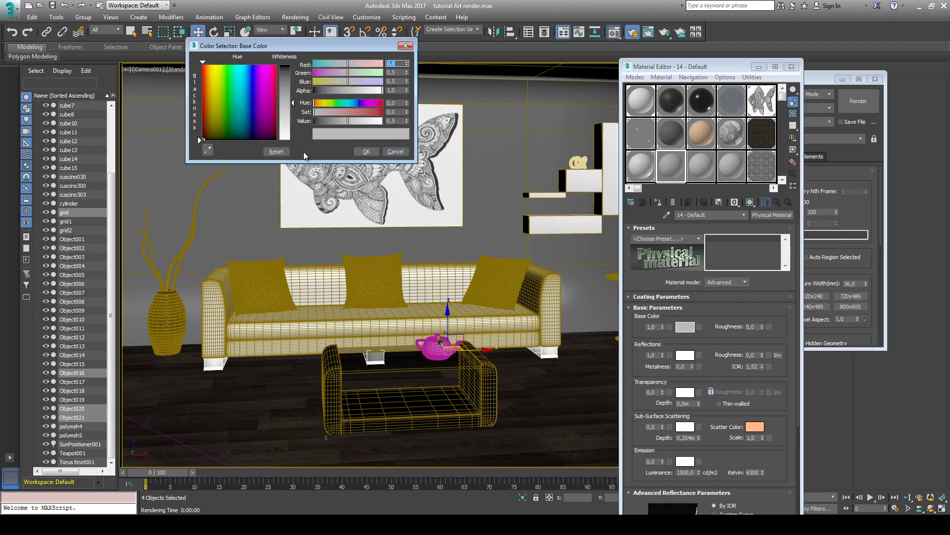
{"action": "left_click_drag", "start_coordinate": [290, 135], "coordinate": [289, 140]}
{"action": "left_click", "coordinate": [366, 152]}
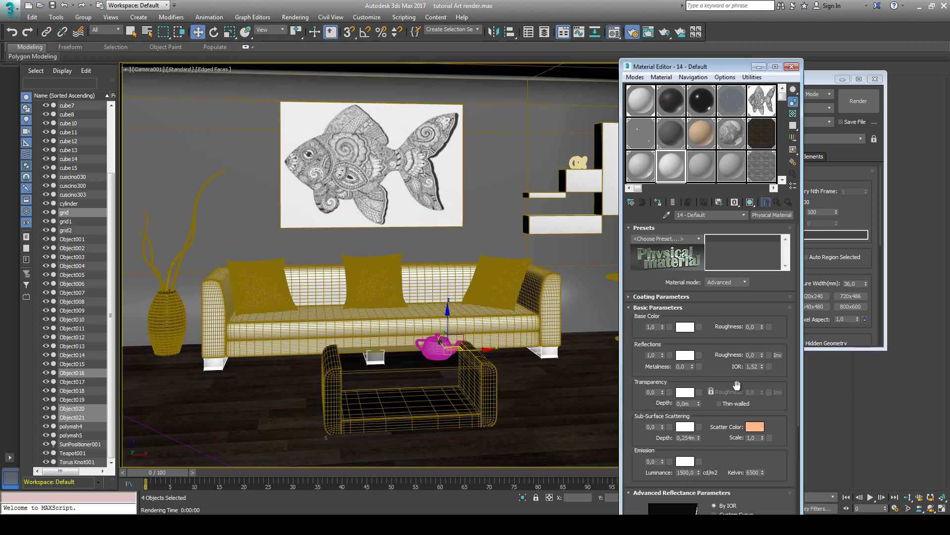
{"action": "left_click_drag", "start_coordinate": [692, 366], "coordinate": [686, 360]}
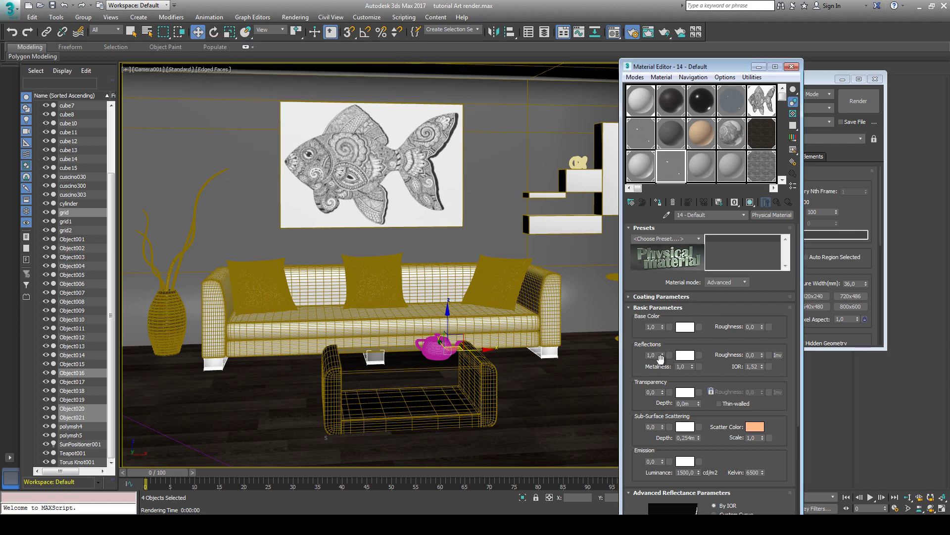
{"action": "left_click_drag", "start_coordinate": [762, 355], "coordinate": [764, 321]}
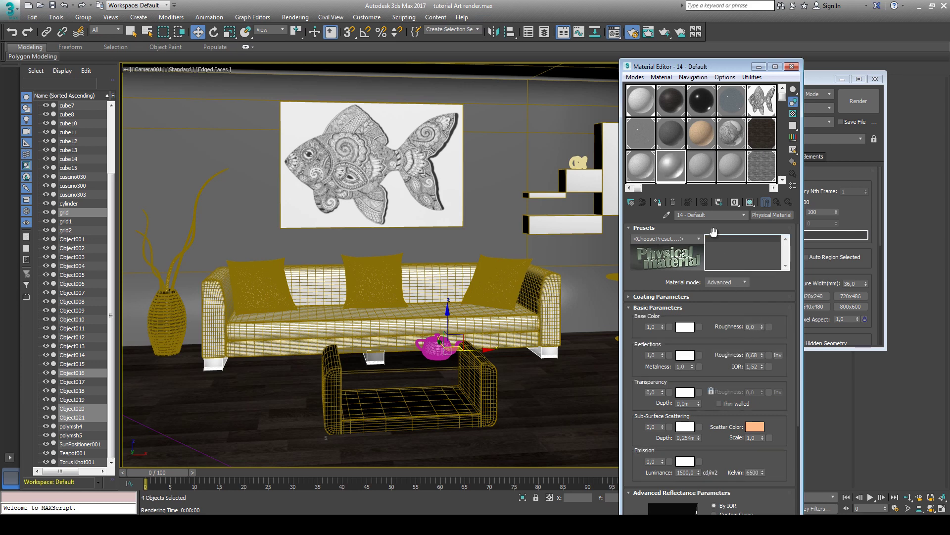
{"action": "left_click", "coordinate": [658, 202]}
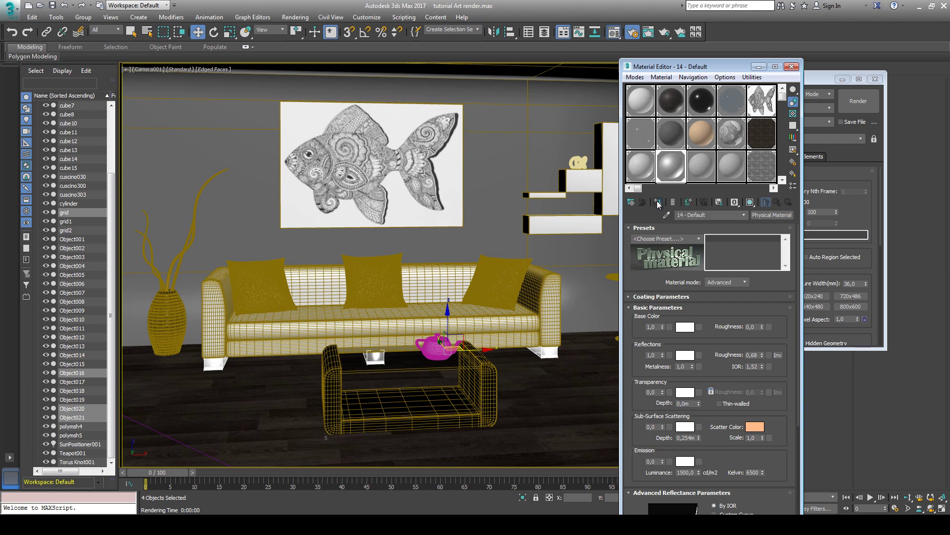
{"action": "left_click_drag", "start_coordinate": [682, 70], "coordinate": [711, 71]}
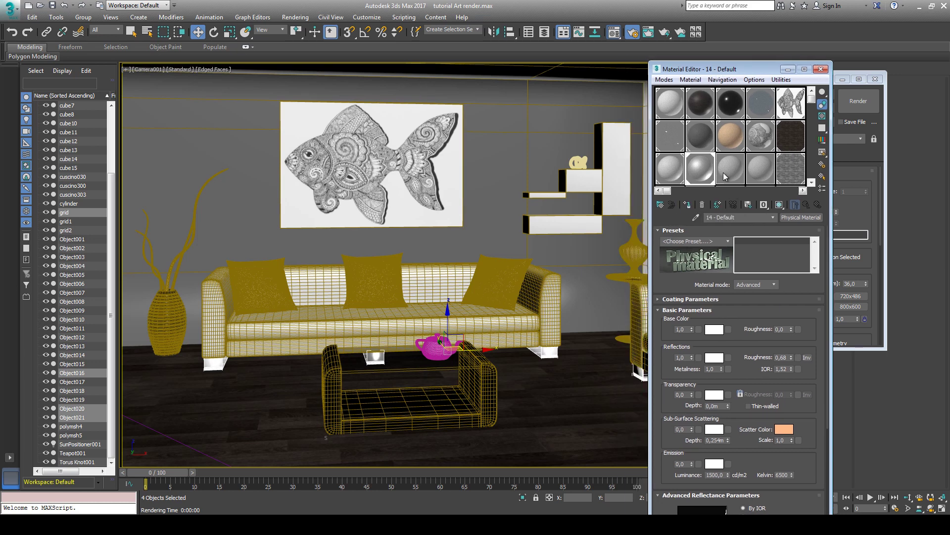
Step: Select the four wall-shelf pieces: cube12 and Object017–019
{"action": "left_click", "coordinate": [609, 164]}
{"action": "left_click", "coordinate": [583, 181], "text": "ctrl"}
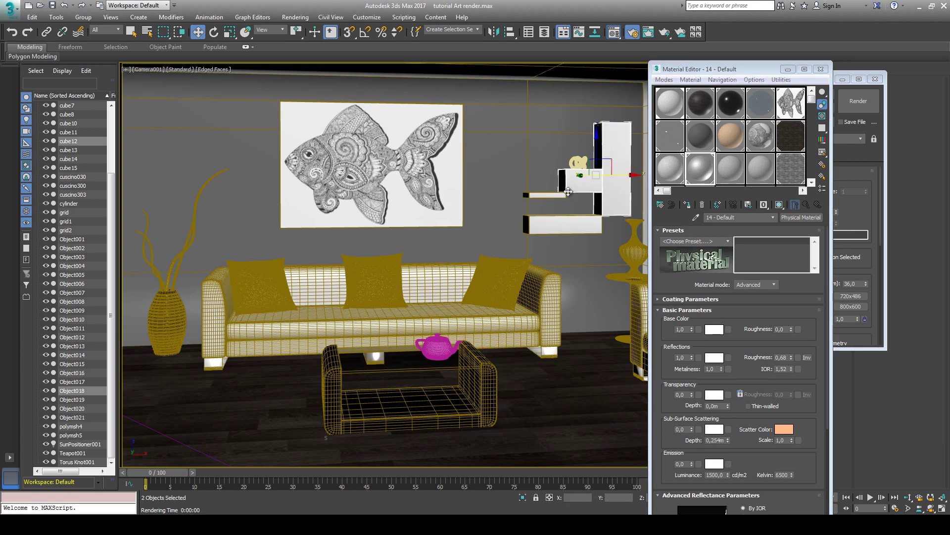
{"action": "left_click", "coordinate": [555, 196], "text": "ctrl"}
{"action": "left_click", "coordinate": [559, 222], "text": "ctrl"}
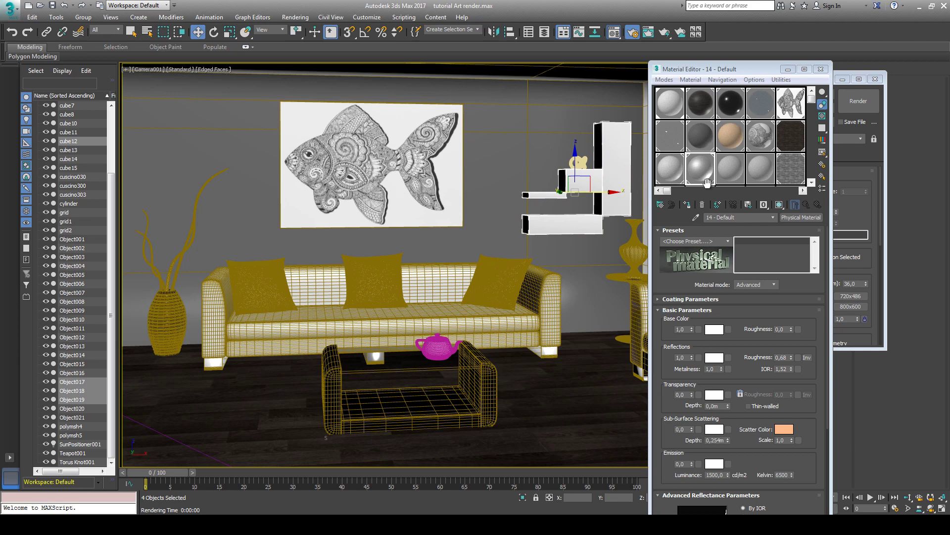
Step: Turn material 15 into an Advanced-mode Physical Material
{"action": "left_click", "coordinate": [738, 171]}
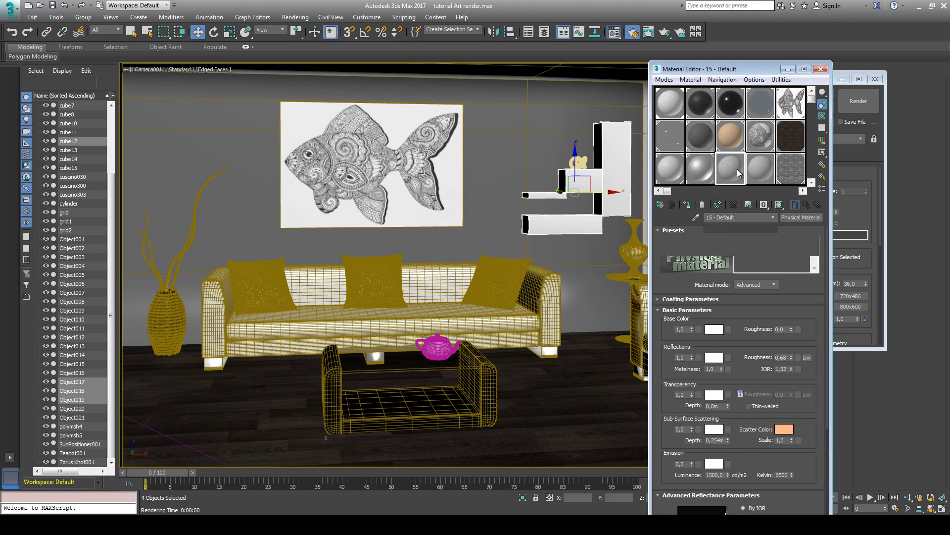
{"action": "left_click", "coordinate": [792, 217]}
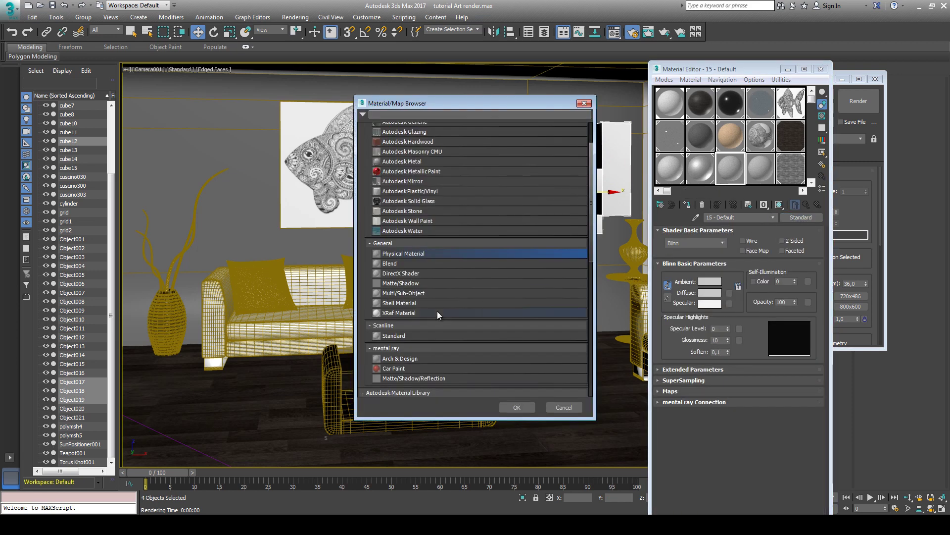
{"action": "double_click", "coordinate": [410, 255]}
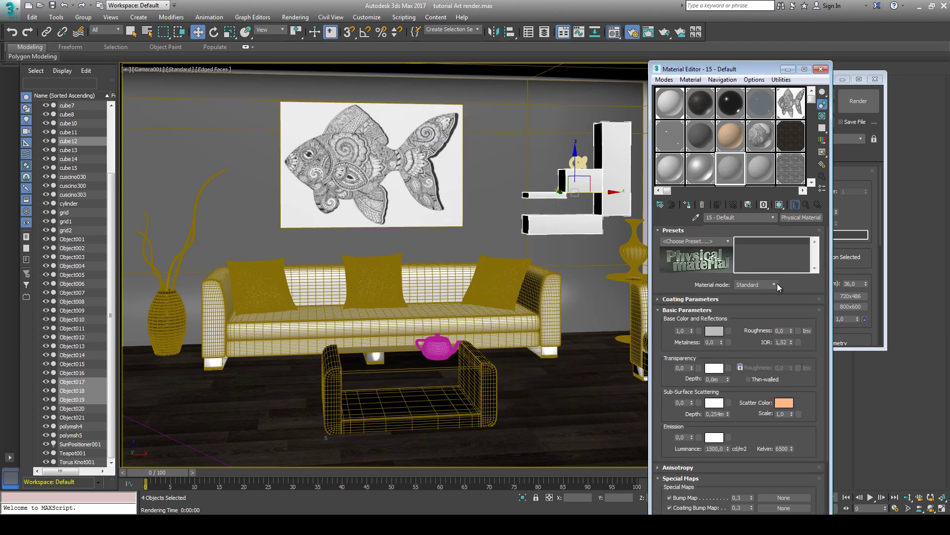
{"action": "left_click", "coordinate": [765, 285]}
{"action": "left_click", "coordinate": [746, 300]}
Step: Set a near-white 0.925 base colour, reflections 0,88 and roughness 0,24
{"action": "left_click", "coordinate": [715, 330]}
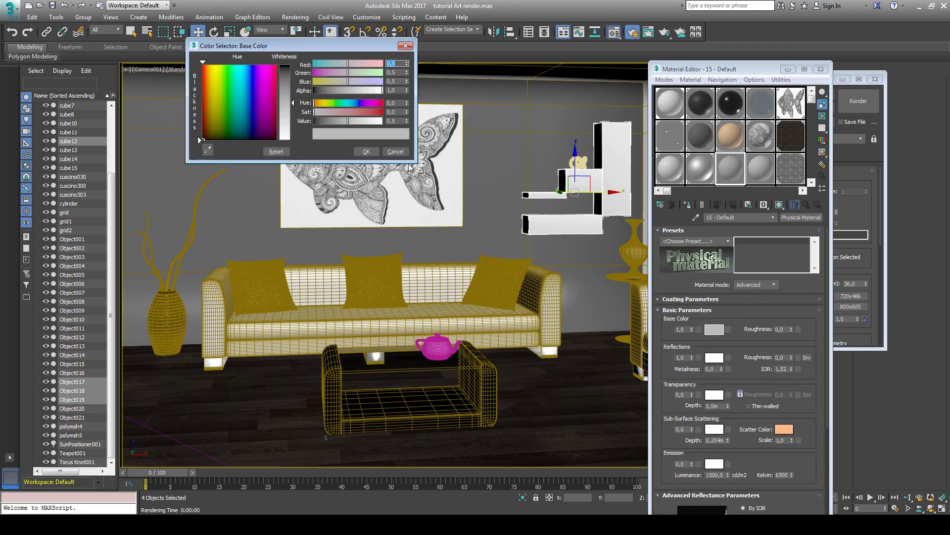
{"action": "left_click", "coordinate": [290, 138]}
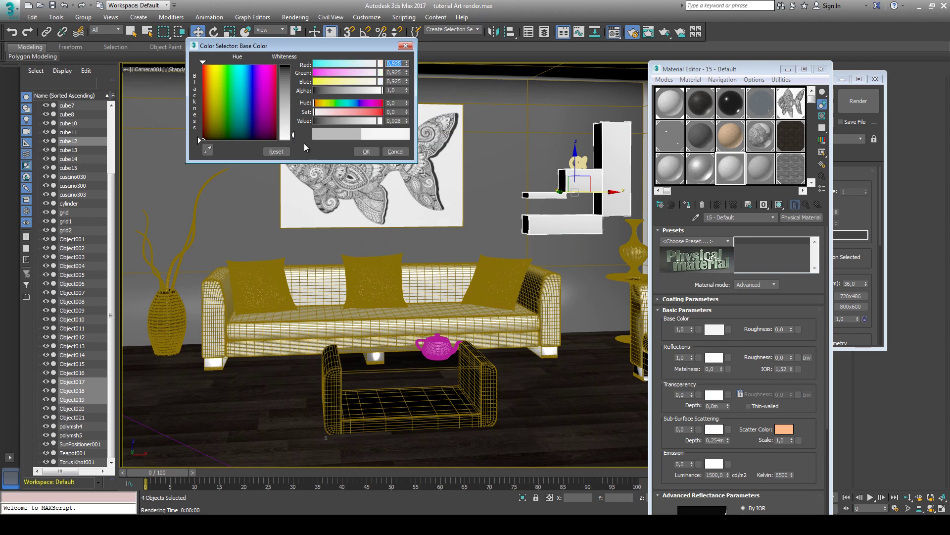
{"action": "left_click", "coordinate": [365, 152]}
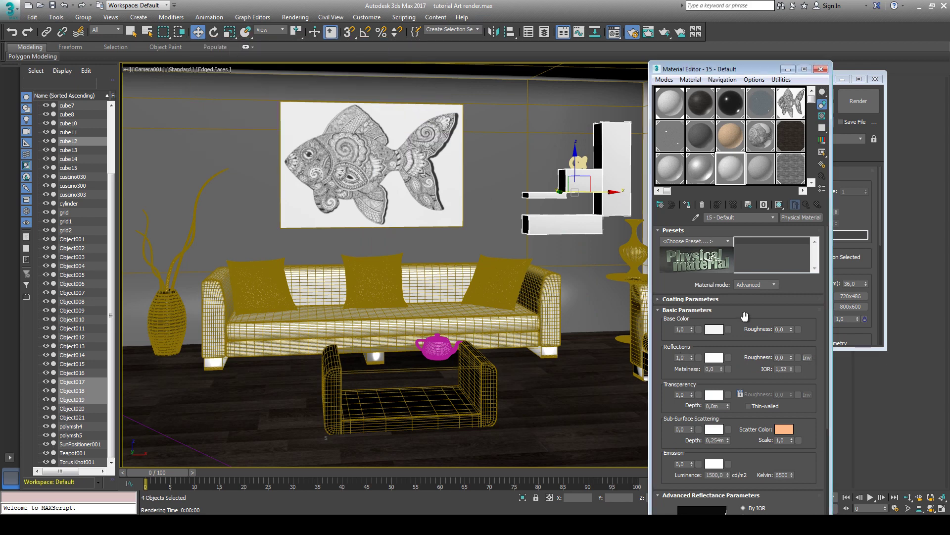
{"action": "left_click_drag", "start_coordinate": [745, 317], "coordinate": [744, 270]}
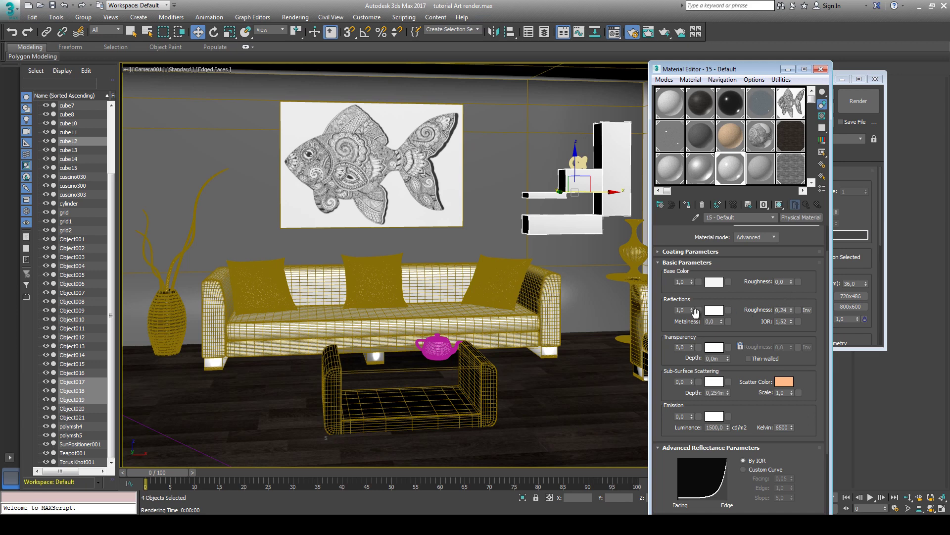
{"action": "left_click_drag", "start_coordinate": [692, 310], "coordinate": [691, 314]}
Step: Close the Material Editor, start an 800 x 600 test render of Camera001, then cancel it
{"action": "left_click", "coordinate": [820, 70]}
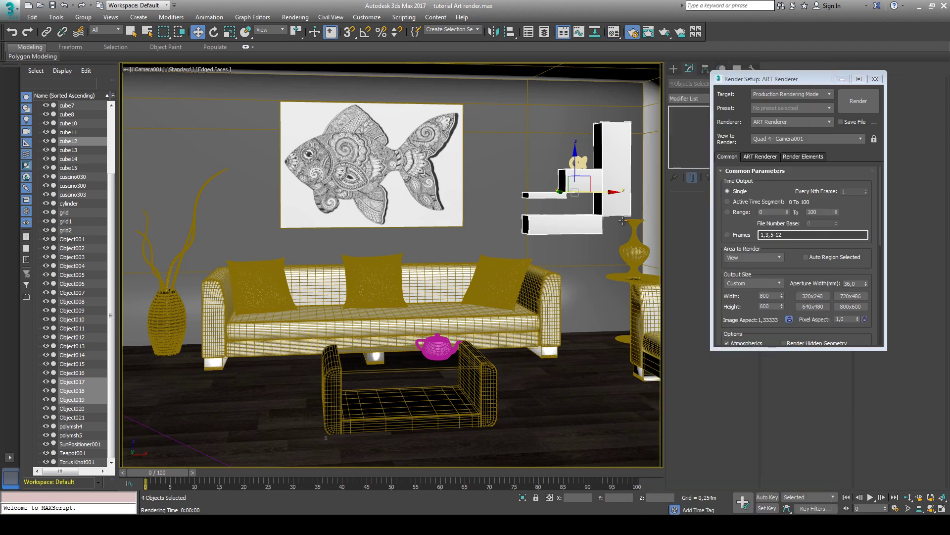
{"action": "left_click", "coordinate": [861, 105]}
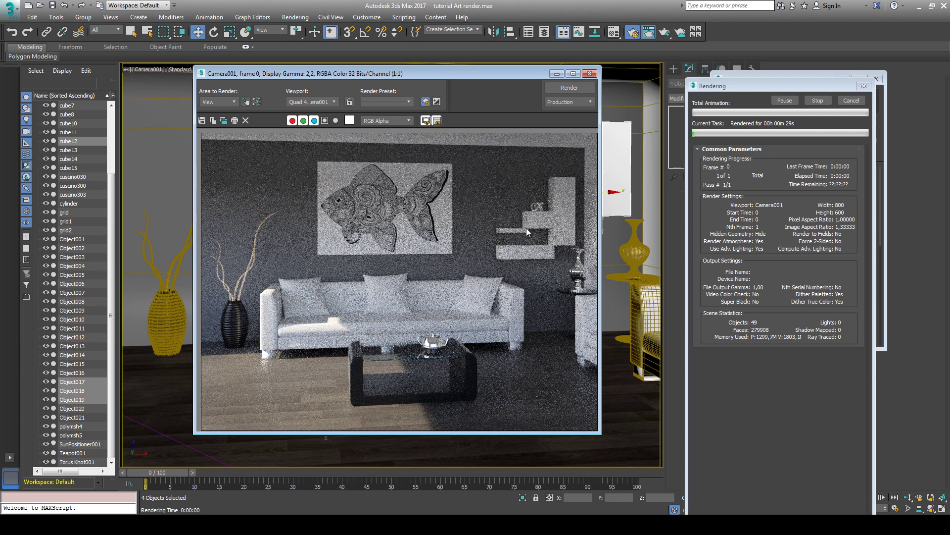
{"action": "left_click", "coordinate": [852, 101]}
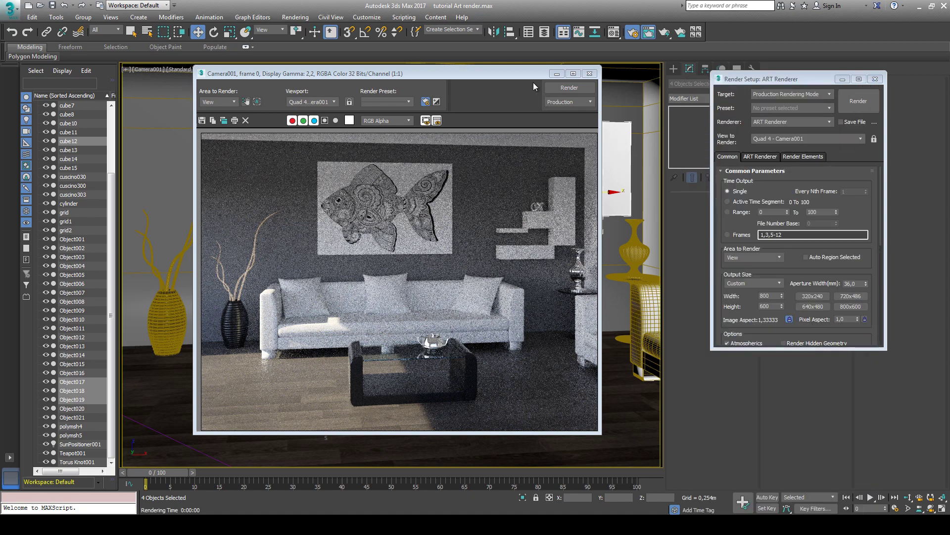
Step: Enable ART Renderer noise filtering at 29% strength
{"action": "left_click_drag", "start_coordinate": [534, 71], "coordinate": [534, 66]}
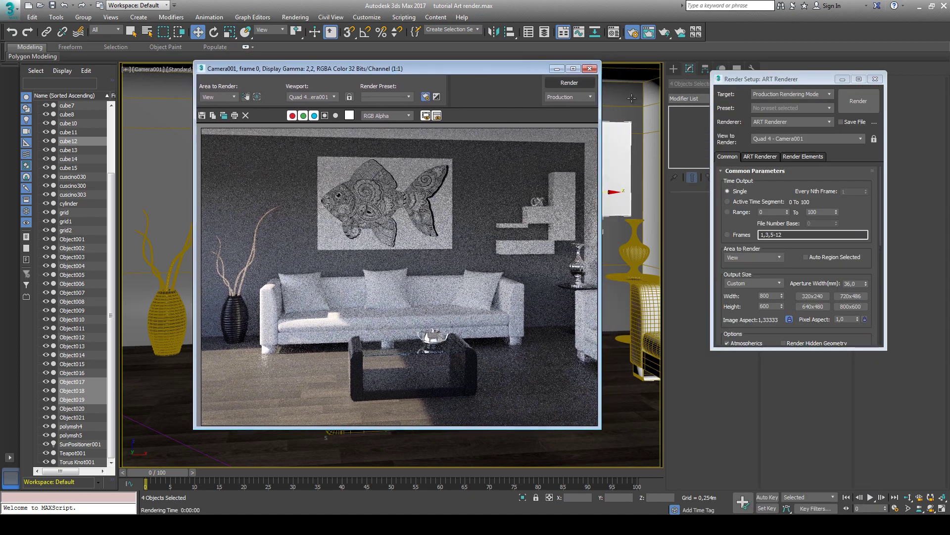
{"action": "left_click_drag", "start_coordinate": [787, 82], "coordinate": [671, 83]}
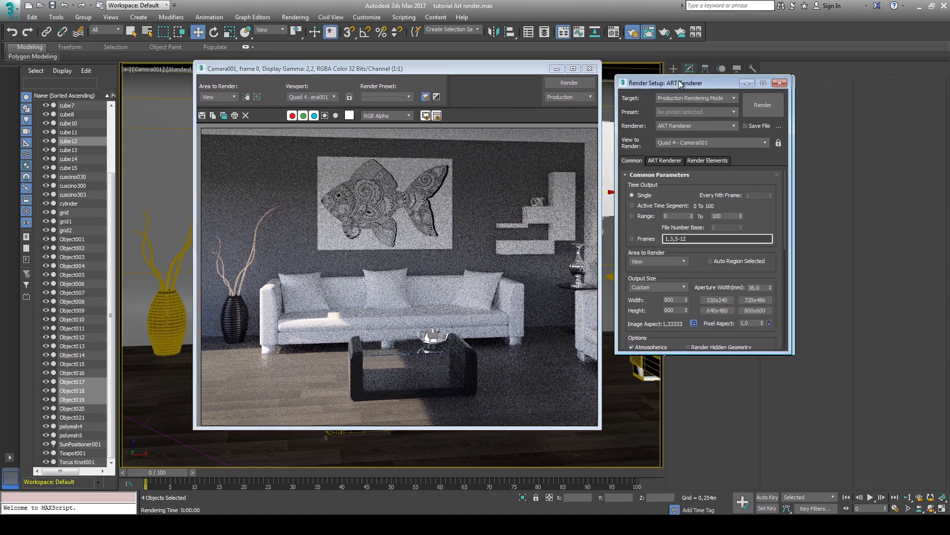
{"action": "left_click", "coordinate": [649, 157]}
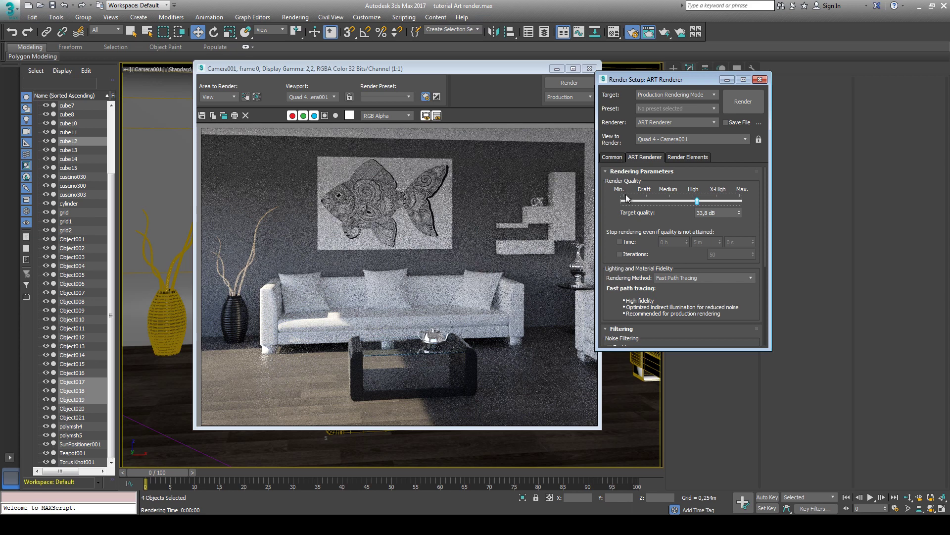
{"action": "left_click_drag", "start_coordinate": [614, 190], "coordinate": [607, 129]}
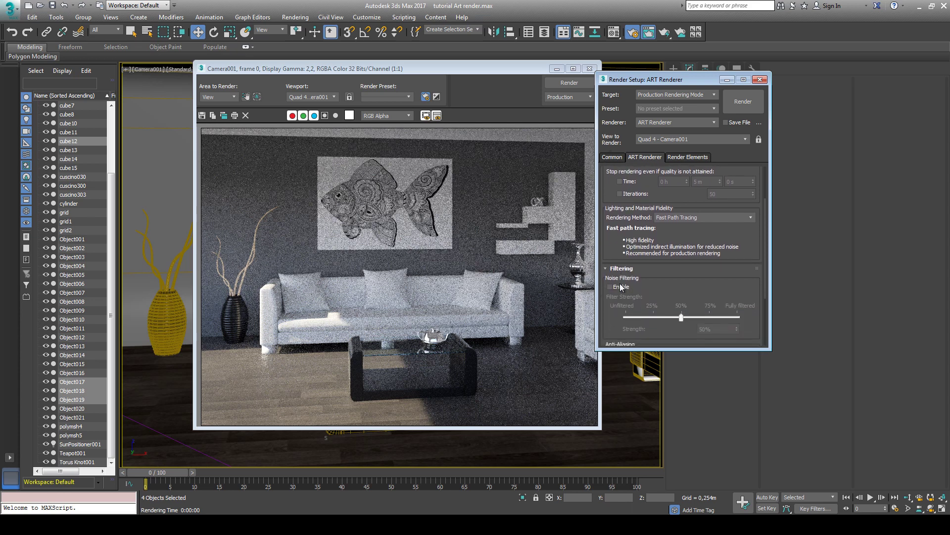
{"action": "left_click", "coordinate": [610, 287]}
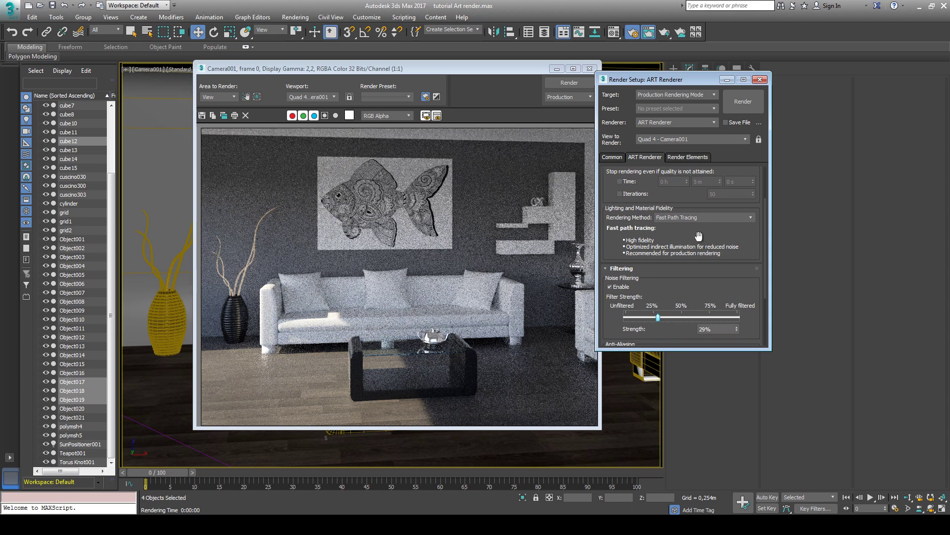
{"action": "left_click_drag", "start_coordinate": [699, 236], "coordinate": [699, 369]}
Step: Set the output width to 1100 so the height becomes 825
{"action": "left_click", "coordinate": [620, 156]}
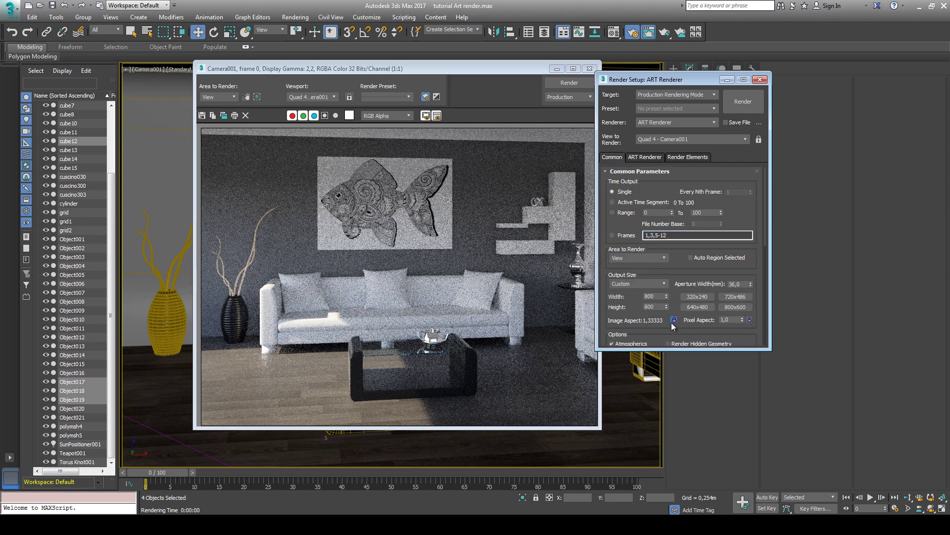
{"action": "left_click_drag", "start_coordinate": [666, 296], "coordinate": [666, 191]}
{"action": "double_click", "coordinate": [659, 296]}
{"action": "key", "text": "Return"}
{"action": "left_click", "coordinate": [652, 157]}
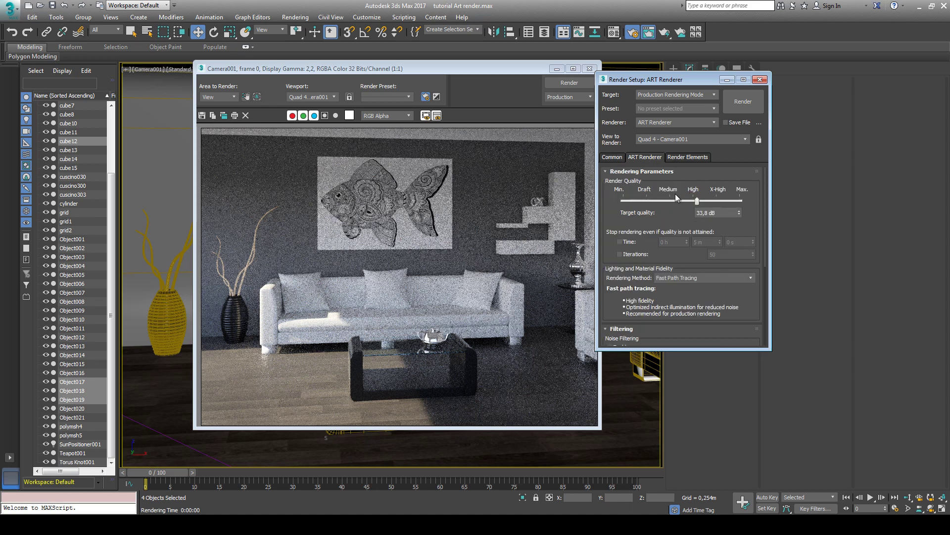
Step: Render Camera001 at 1100 x 825 and stop at 30,5 dB after 1001 iterations
{"action": "left_click", "coordinate": [612, 157]}
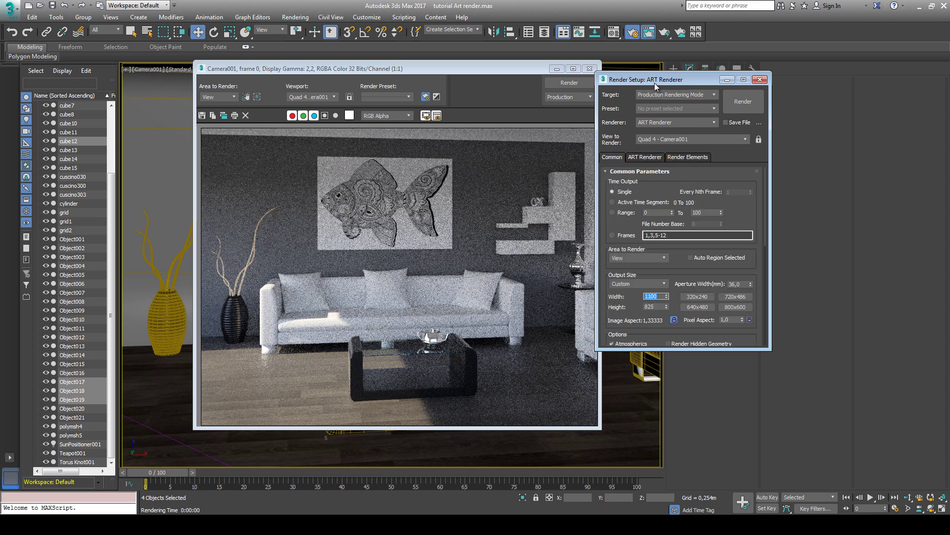
{"action": "left_click_drag", "start_coordinate": [655, 84], "coordinate": [731, 75]}
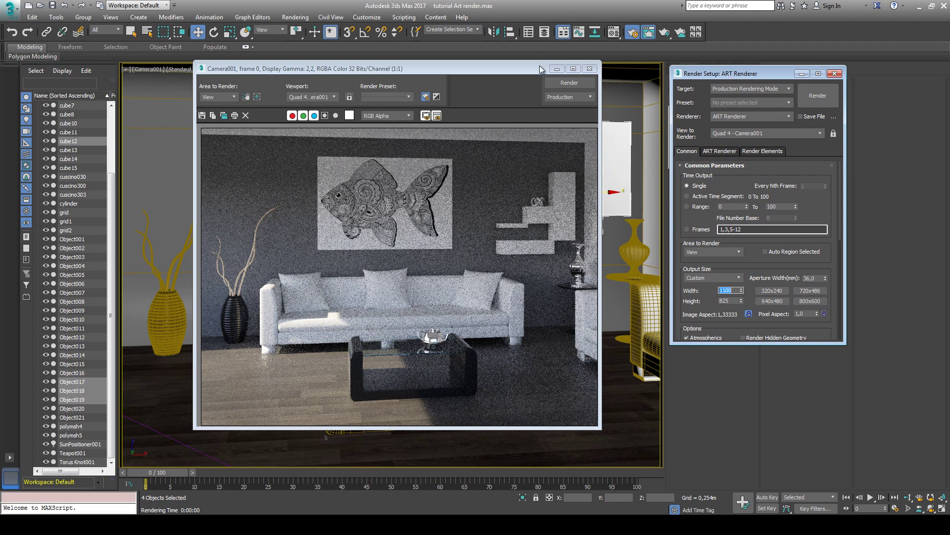
{"action": "left_click_drag", "start_coordinate": [541, 69], "coordinate": [533, 55]}
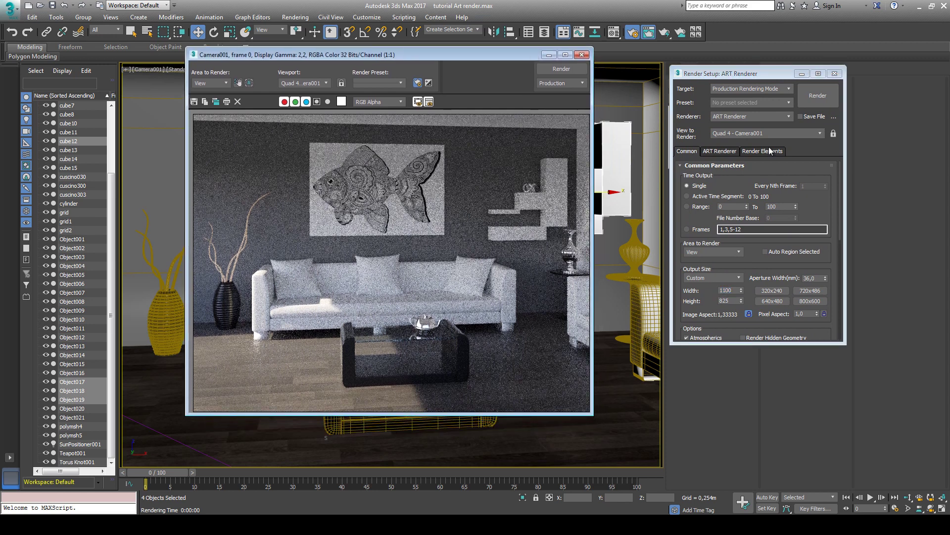
{"action": "left_click", "coordinate": [815, 95]}
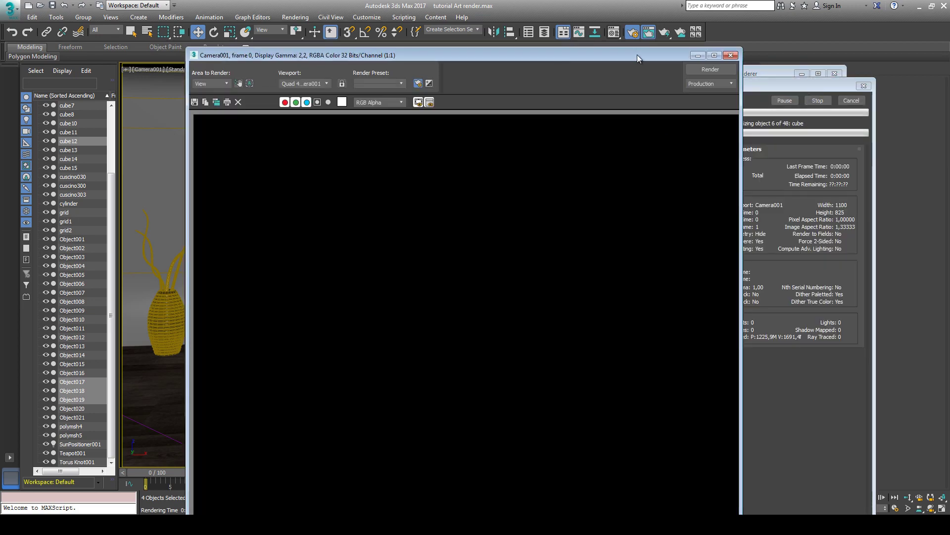
{"action": "left_click_drag", "start_coordinate": [637, 54], "coordinate": [593, 22]}
{"action": "left_click_drag", "start_coordinate": [789, 72], "coordinate": [776, 26]}
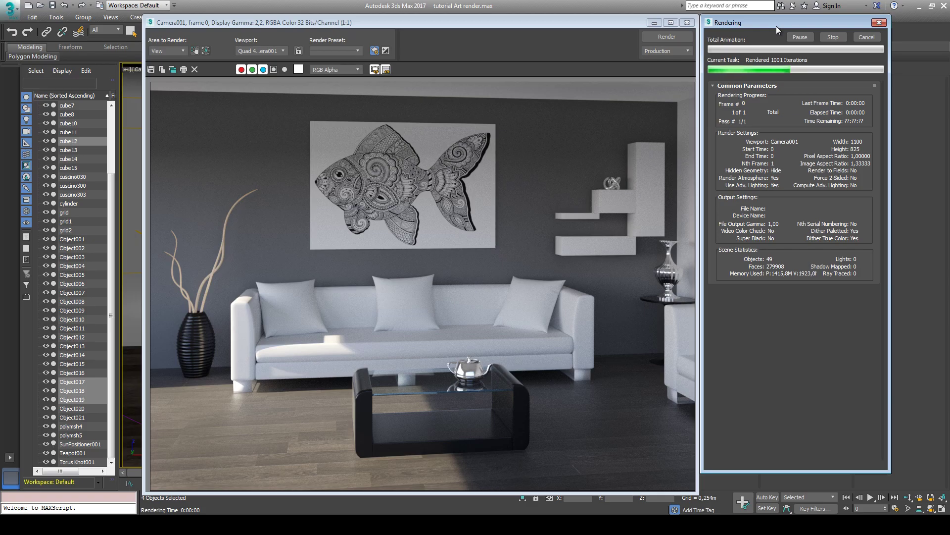
{"action": "left_click", "coordinate": [834, 36]}
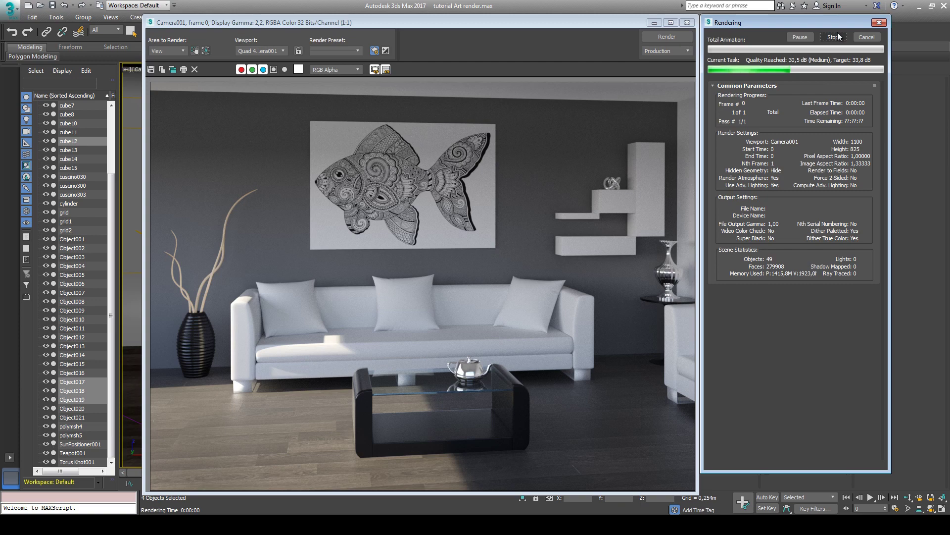